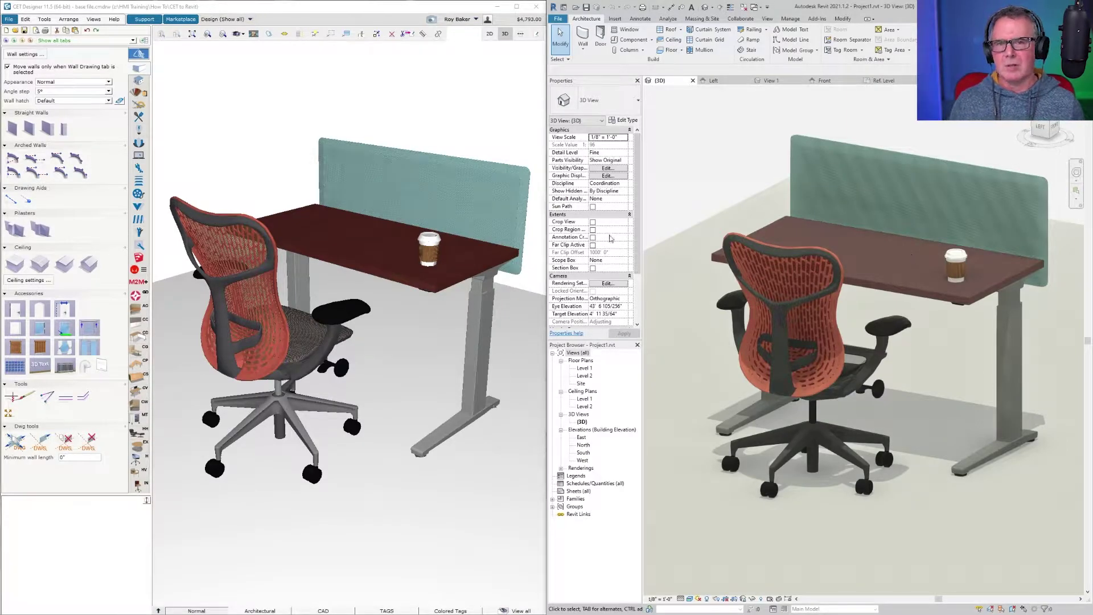
- Export the CET drawing as SketchUp base file.skp, overwriting the old copy, at Super detail
left_click(10, 21)
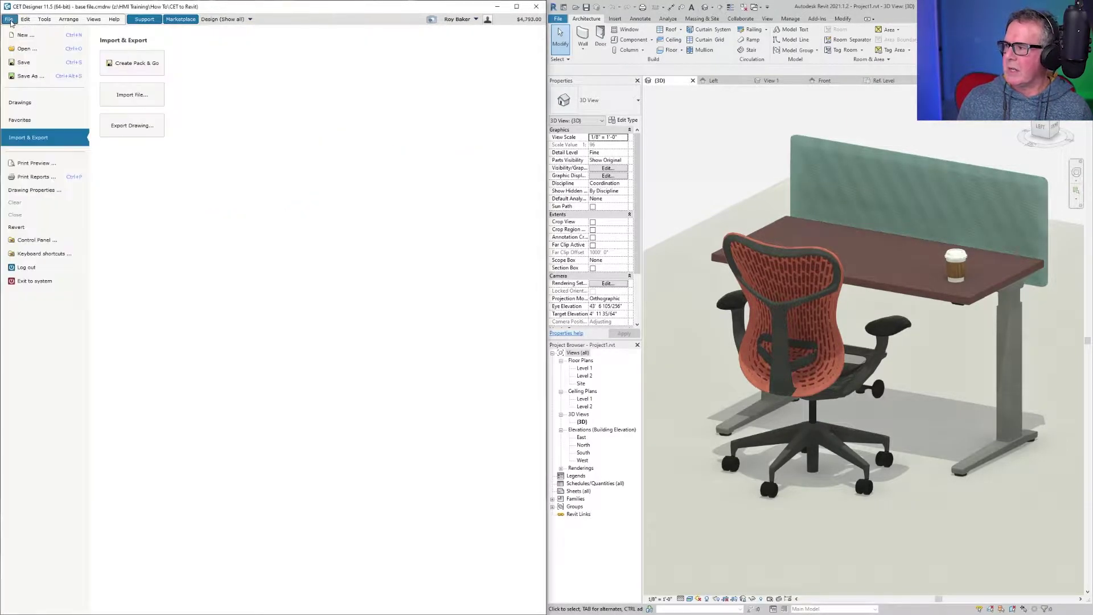
left_click(139, 126)
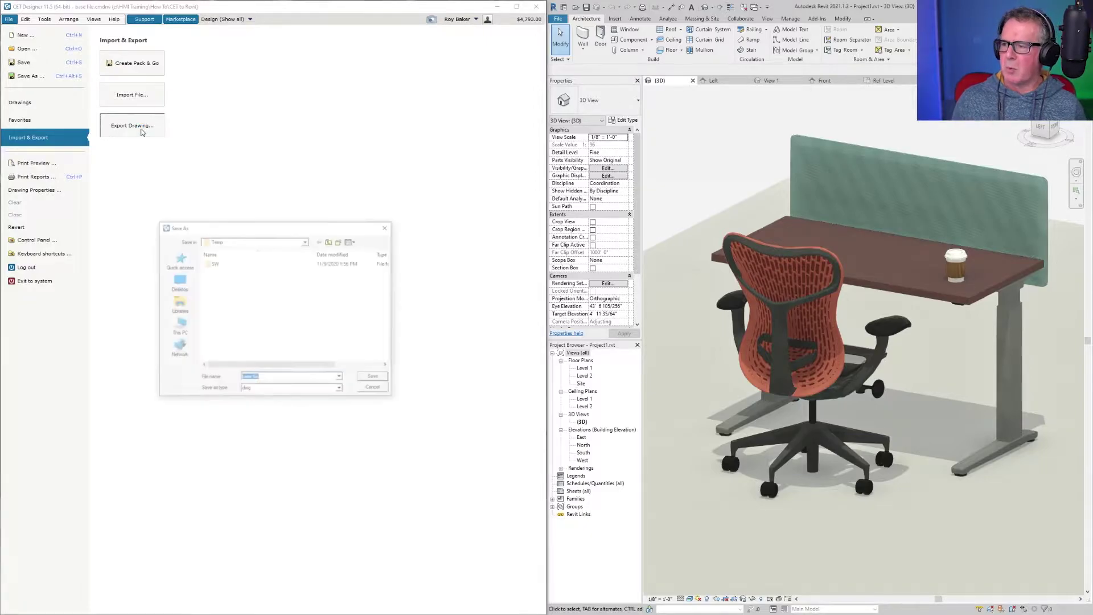
left_click(265, 390)
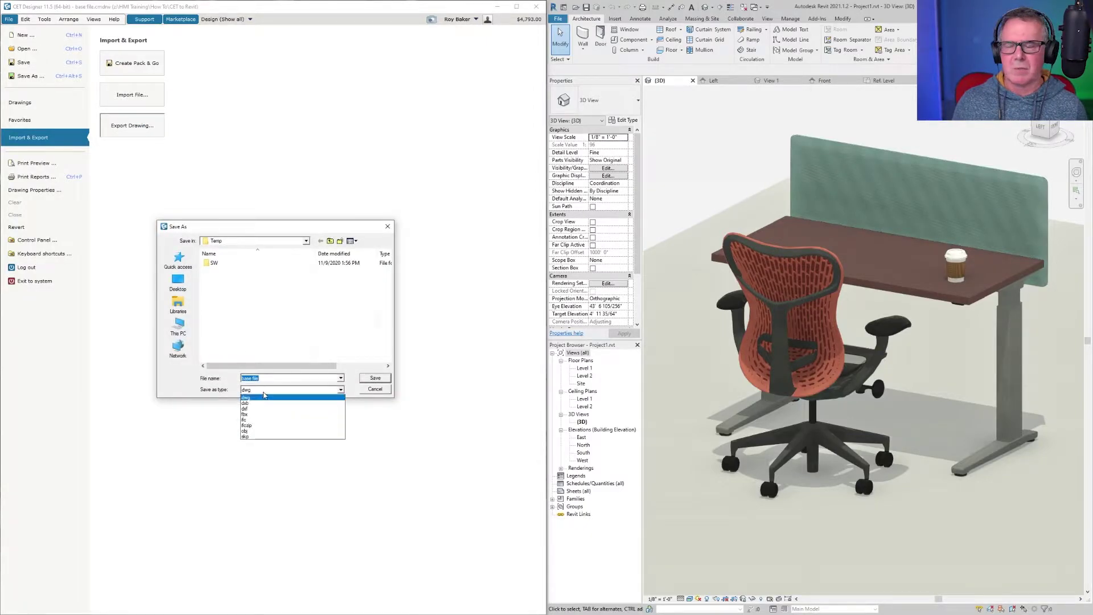
left_click(246, 437)
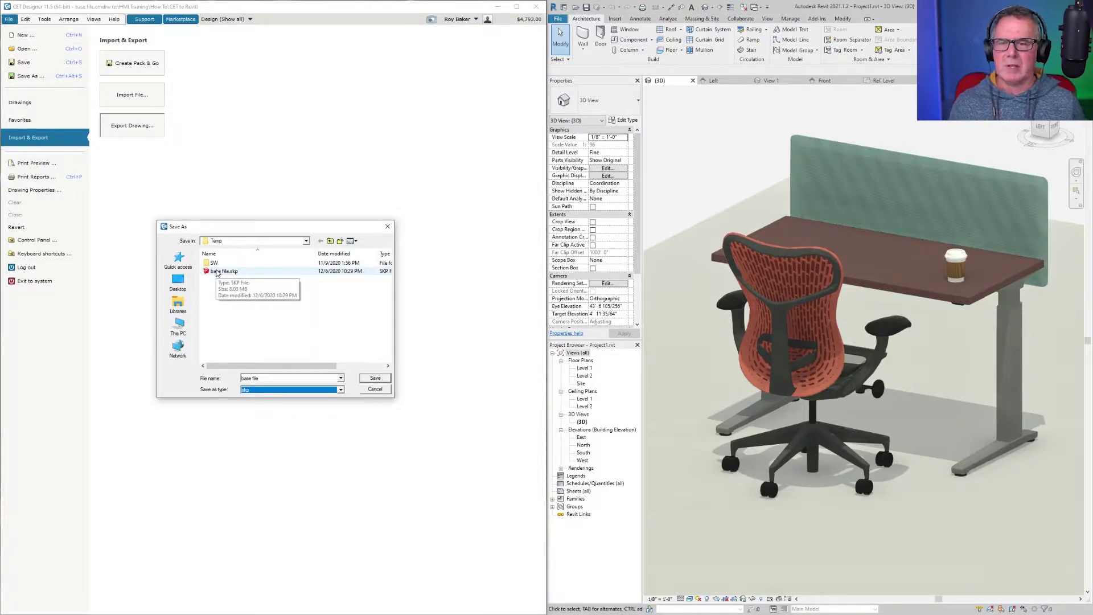
left_click(375, 378)
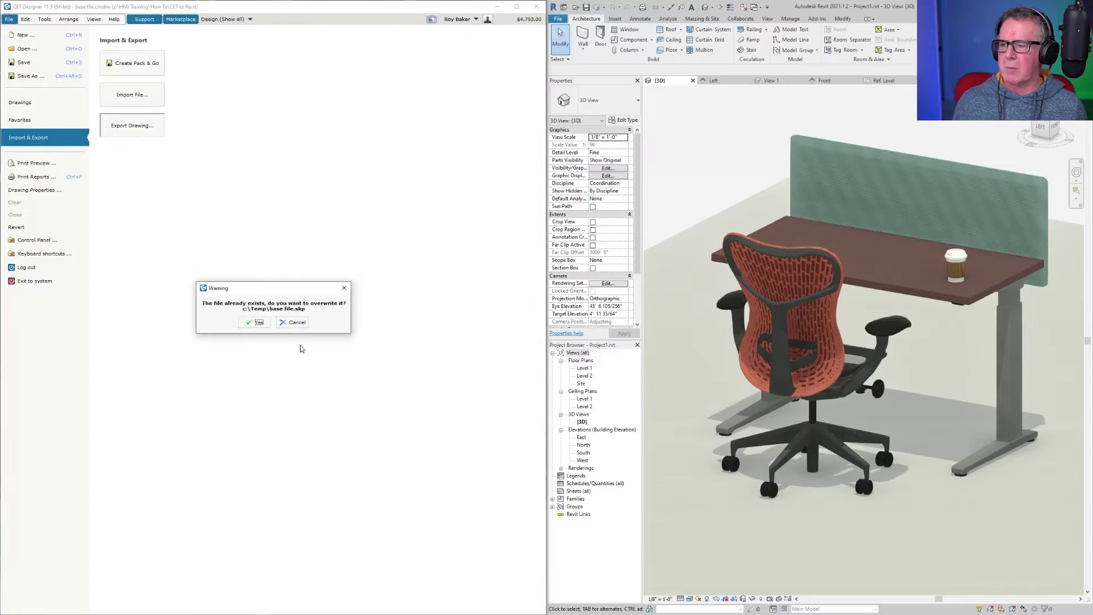
left_click(256, 322)
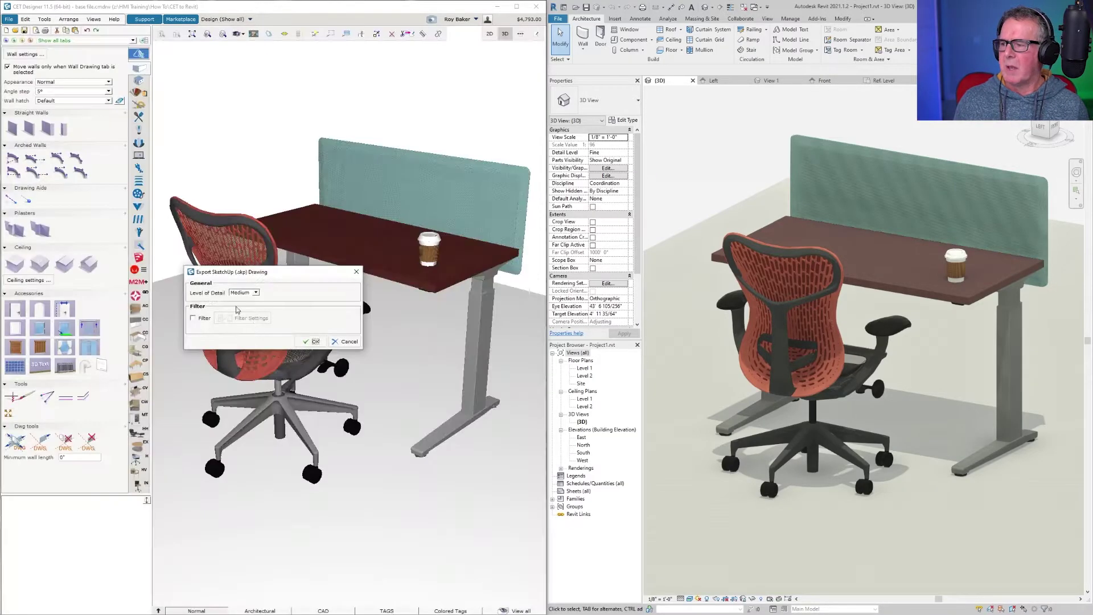
left_click(255, 292)
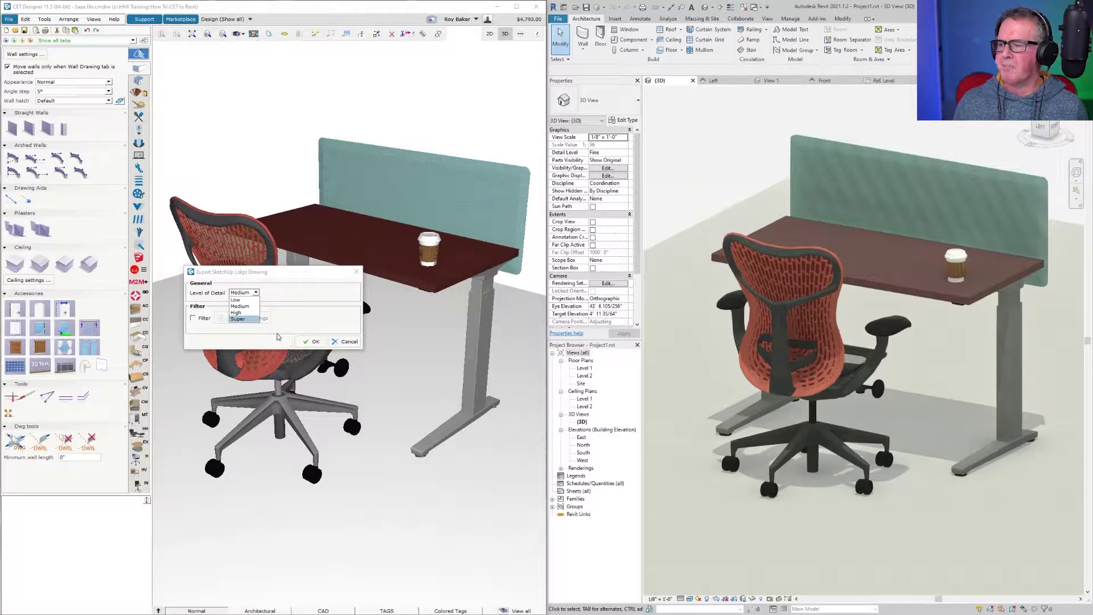
left_click(255, 319)
left_click(312, 341)
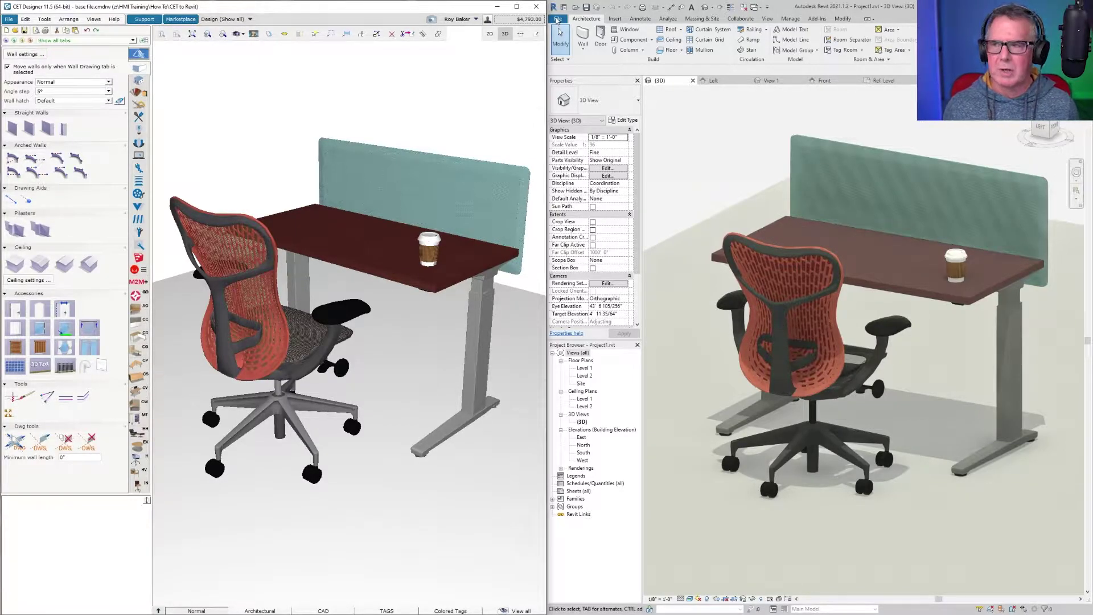
- Create a new family from the English-Imperial Generic Model.rft template
left_click(559, 20)
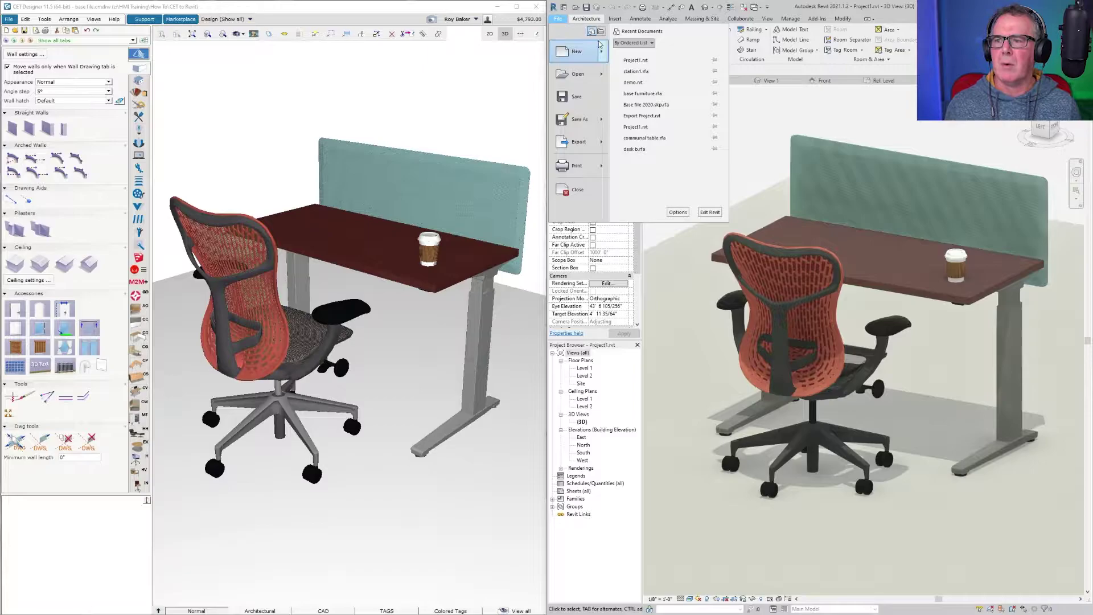
mouse_move(604, 65)
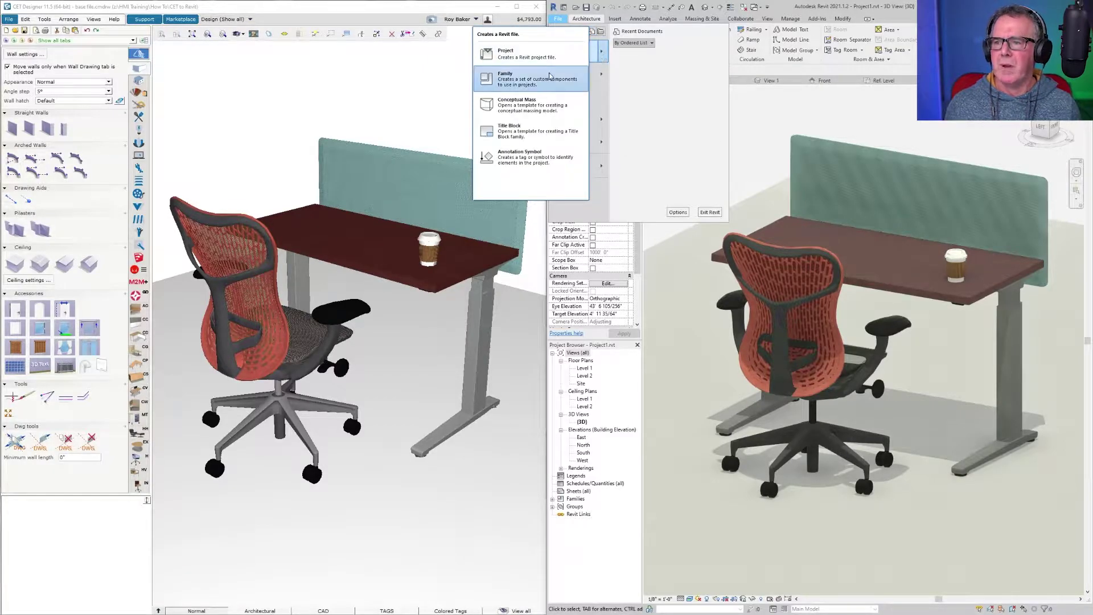
left_click(550, 70)
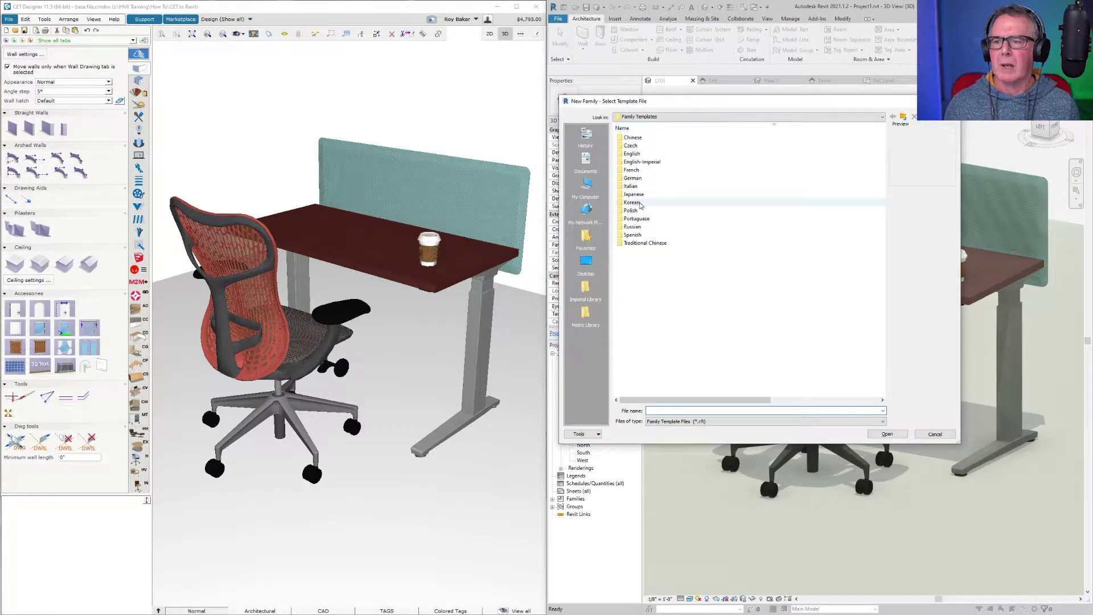
double_click(640, 162)
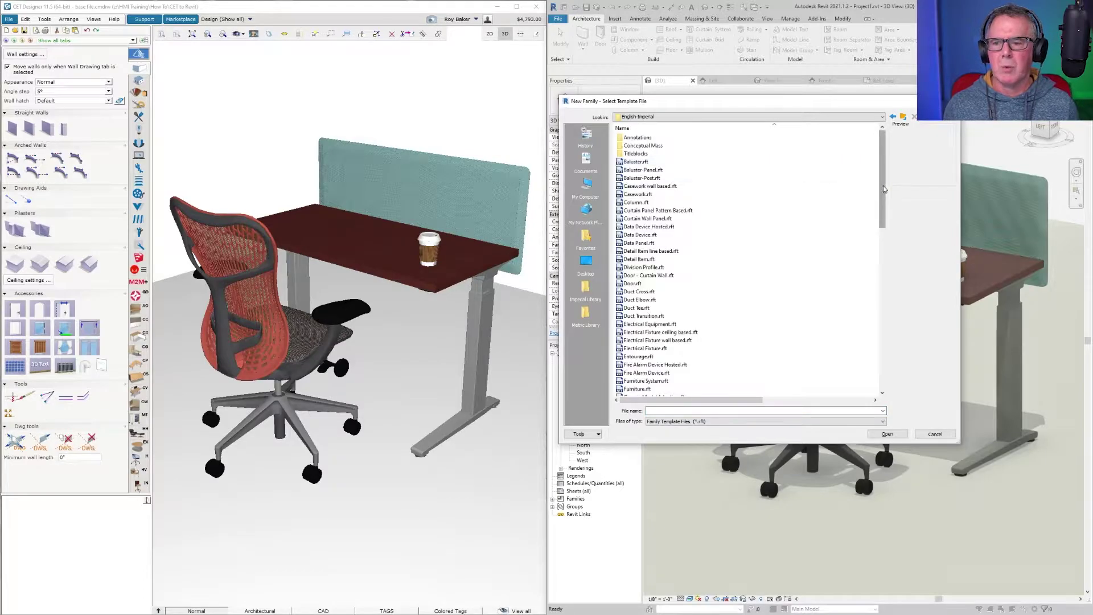
left_click_drag(883, 186, 886, 296)
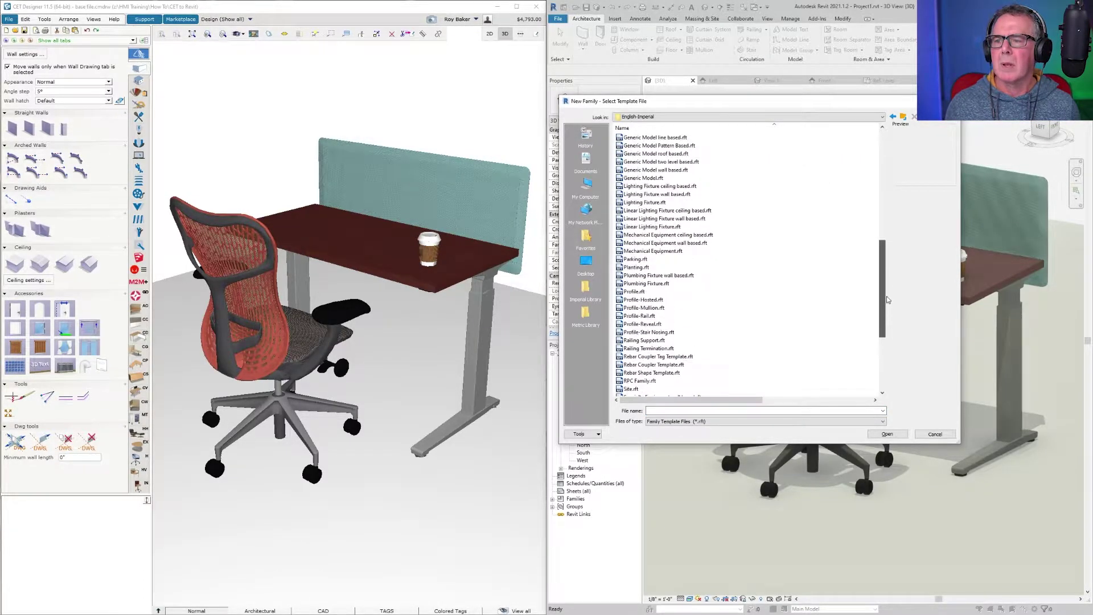
left_click(649, 178)
left_click(892, 434)
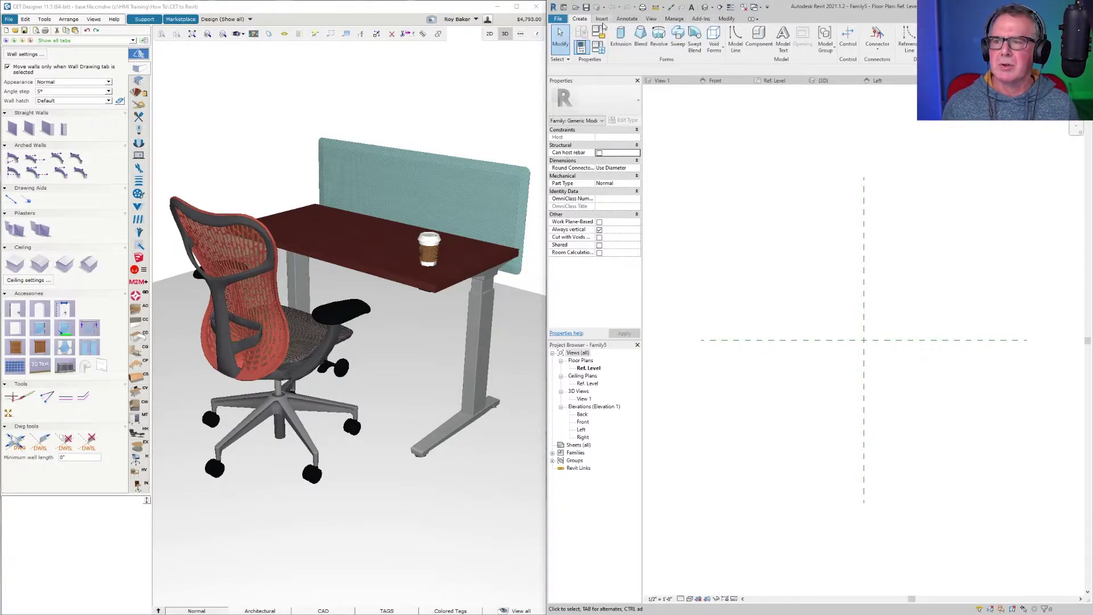
- Import C:\Temp\base file.skp into the family, auto-centred on the reference planes
left_click(602, 19)
left_click(787, 41)
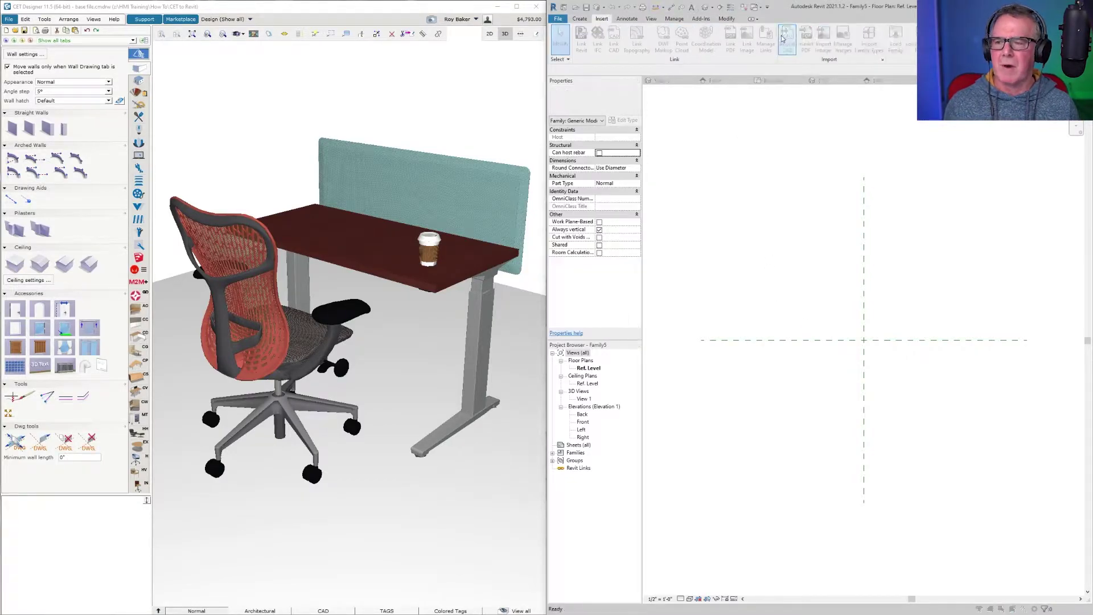
left_click(694, 177)
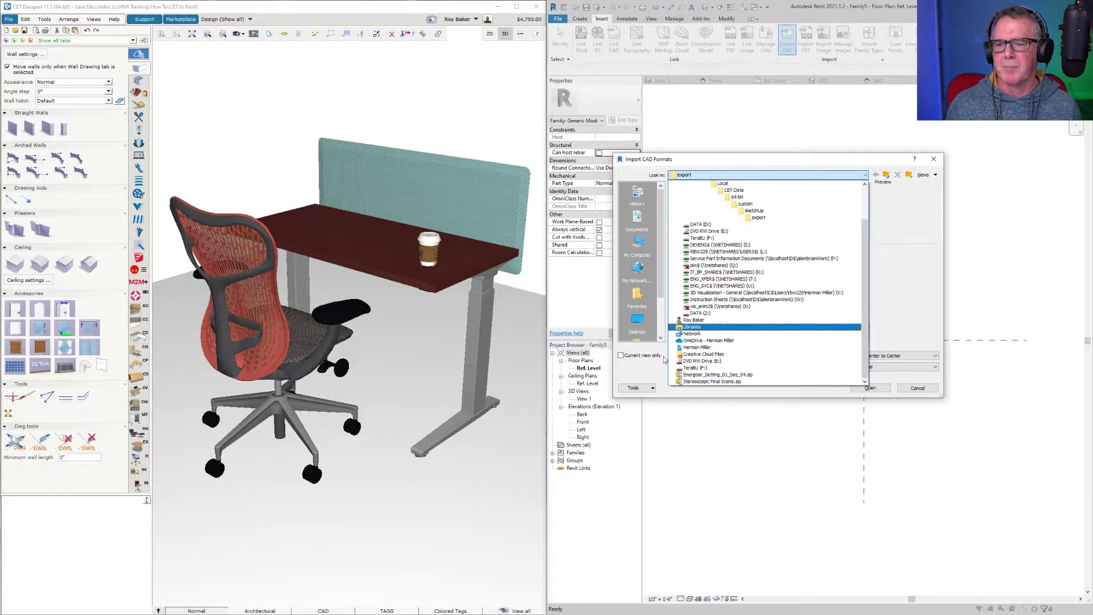
scroll(726, 228, "up", 3)
left_click(705, 197)
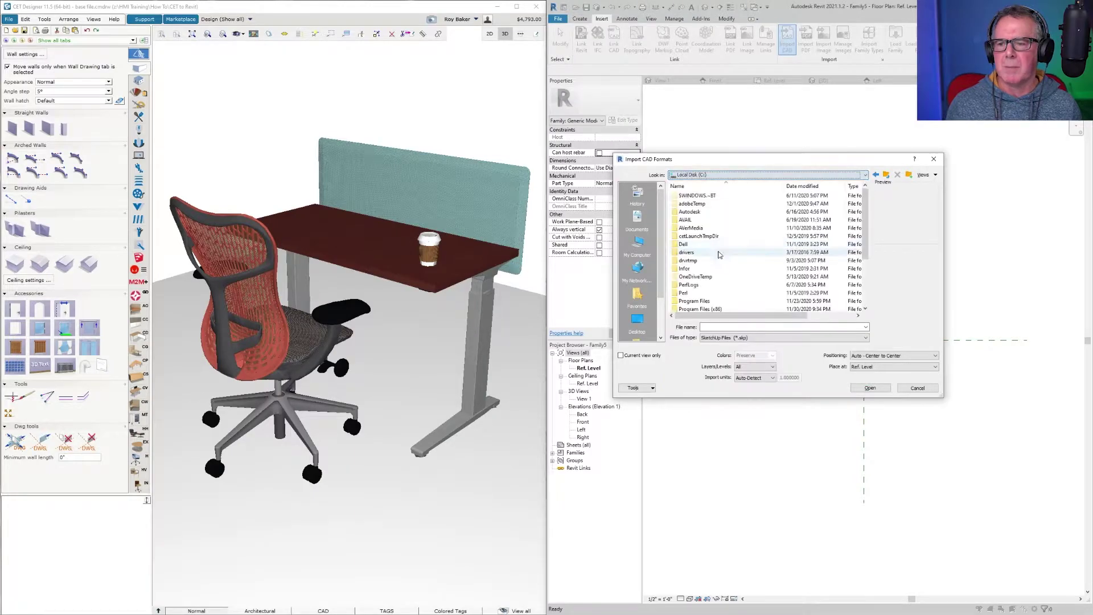
double_click(701, 267)
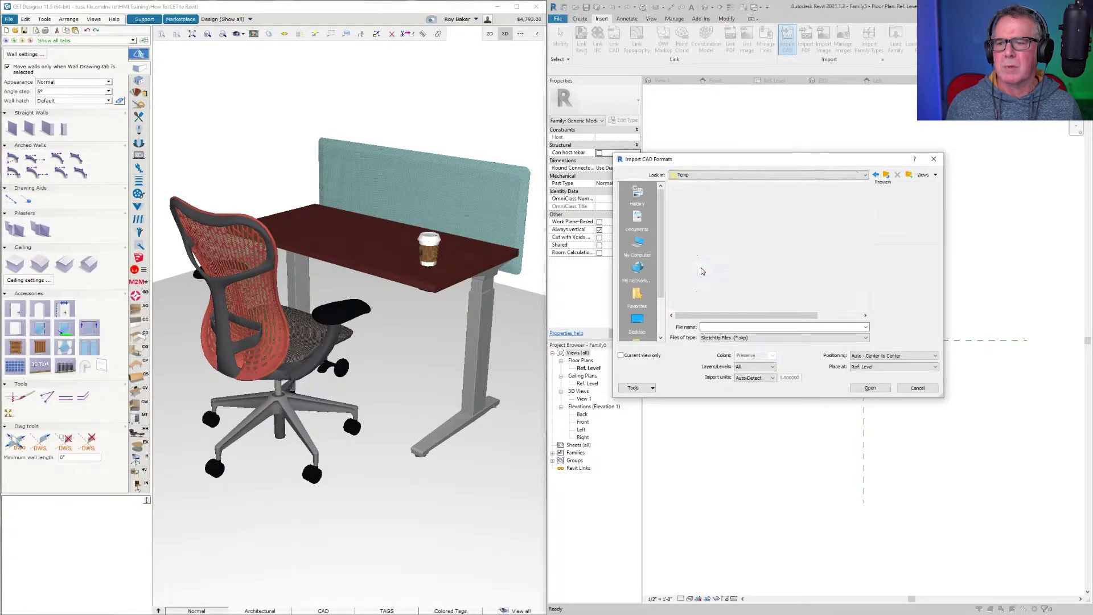
left_click(687, 205)
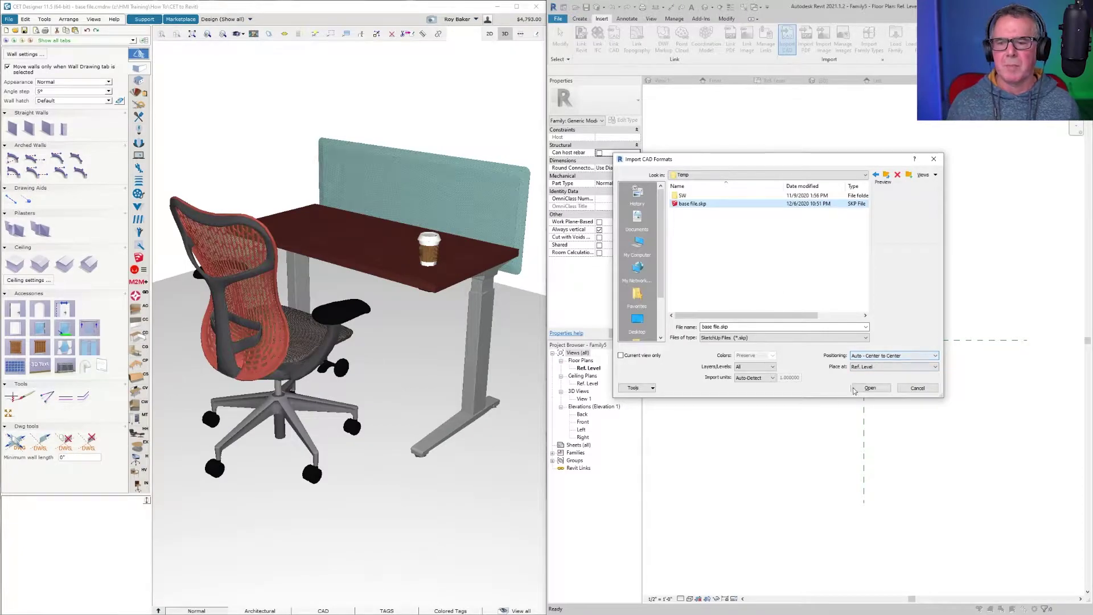
left_click(870, 388)
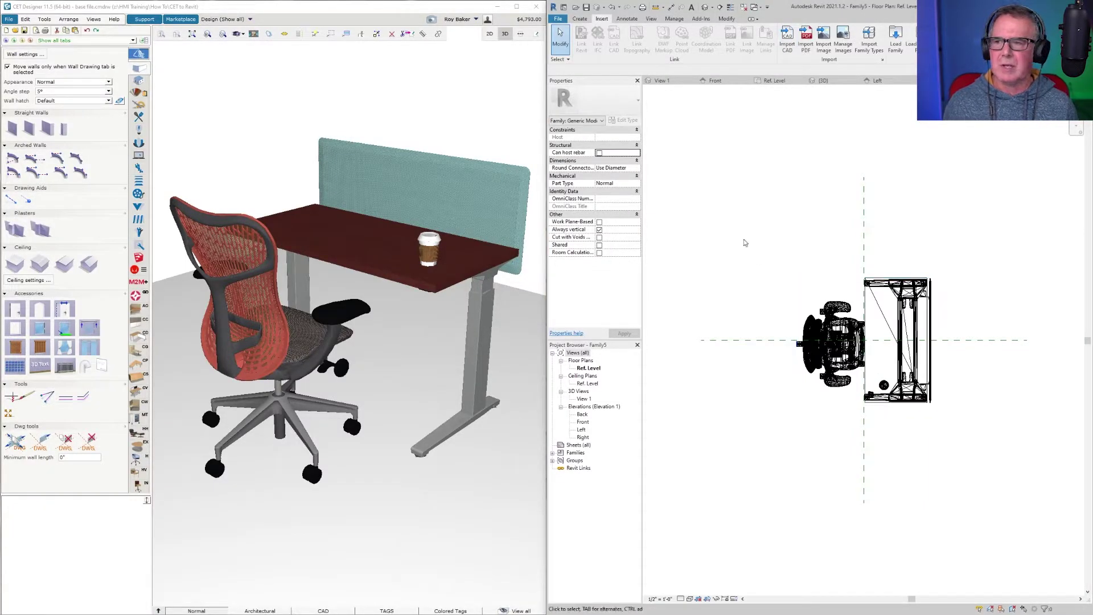
- Open the default 3D view and set its graphic display to Shaded with edges hidden
left_click(650, 18)
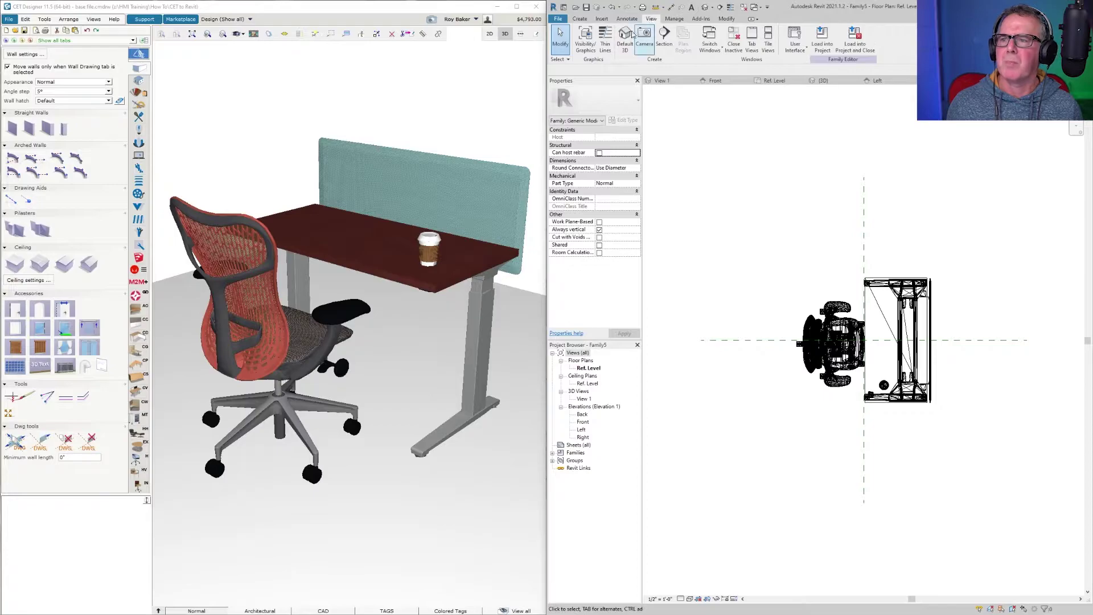
left_click(628, 35)
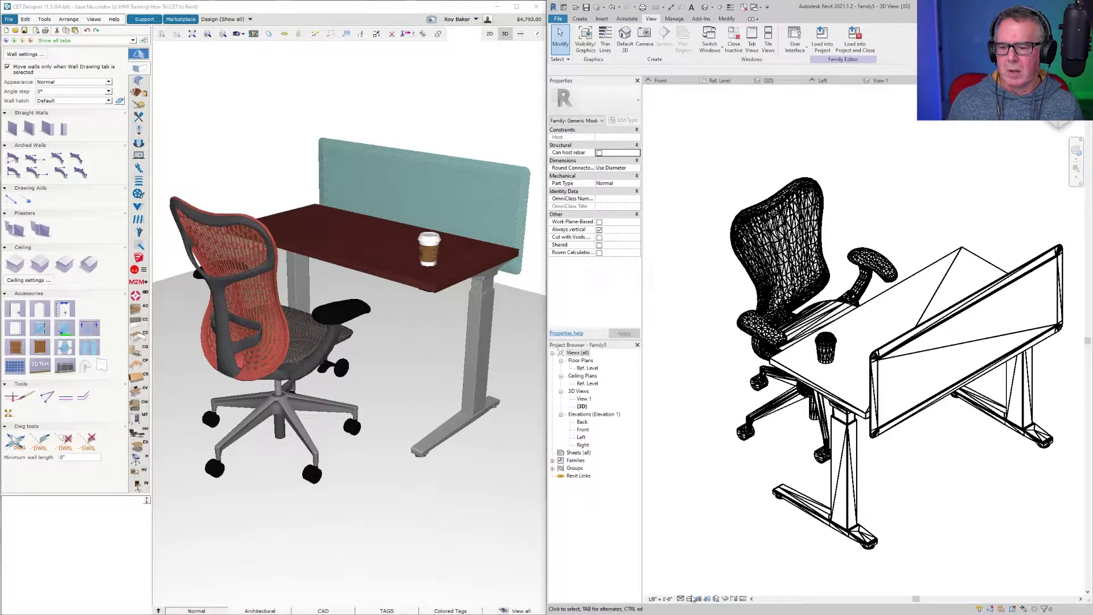
left_click(691, 598)
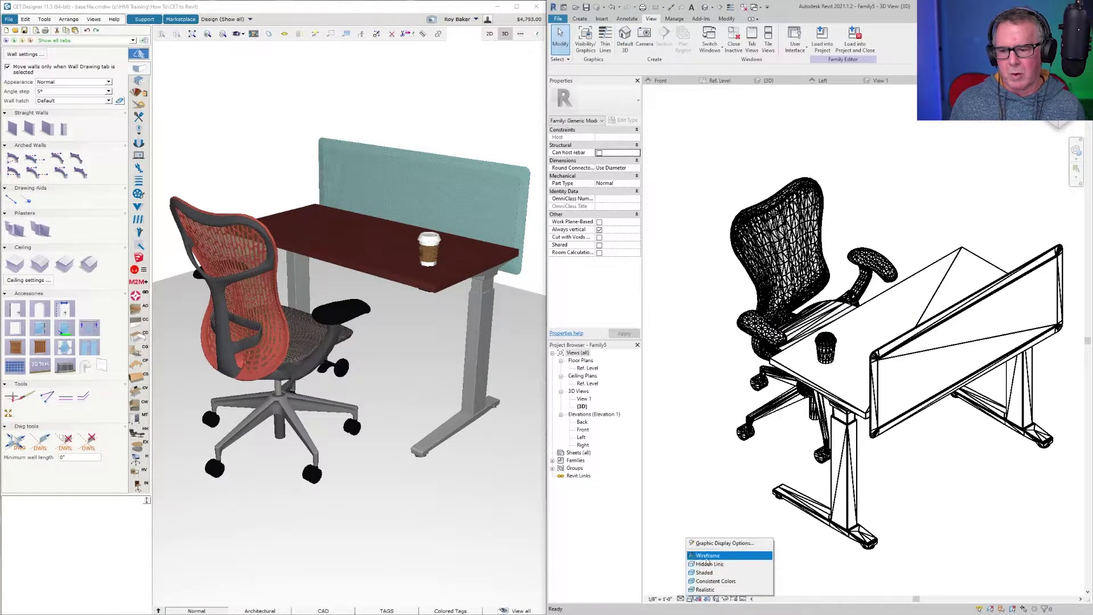
left_click(711, 544)
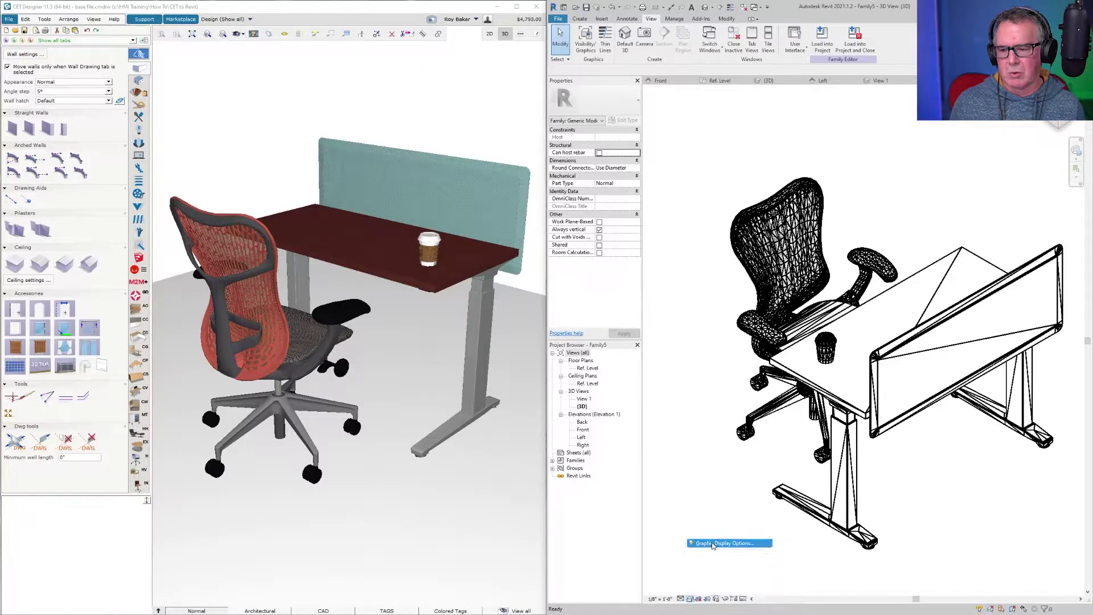
left_click(621, 162)
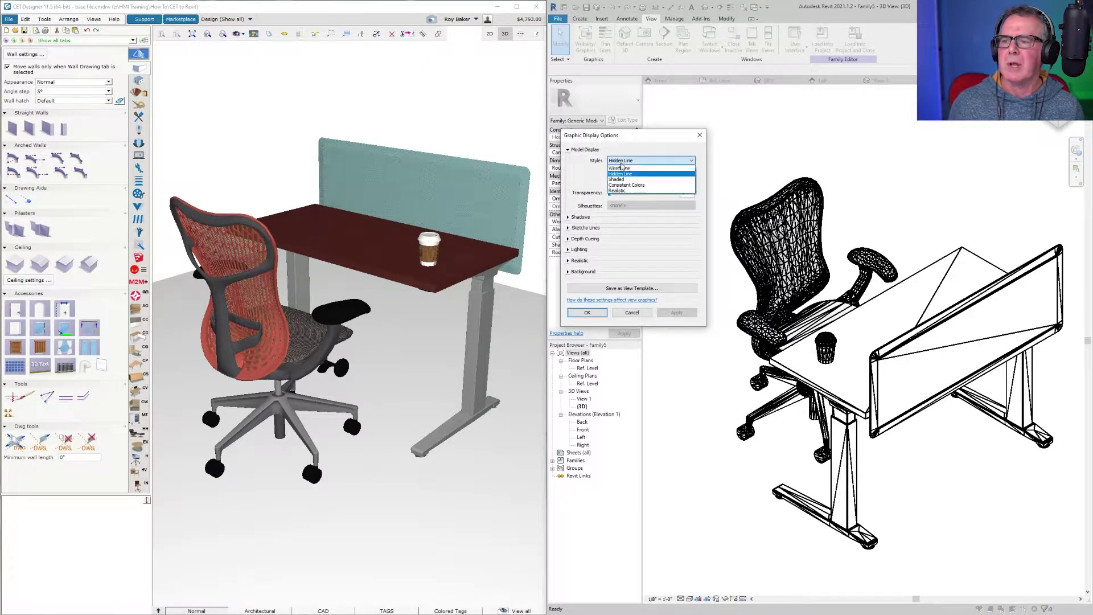
left_click(620, 179)
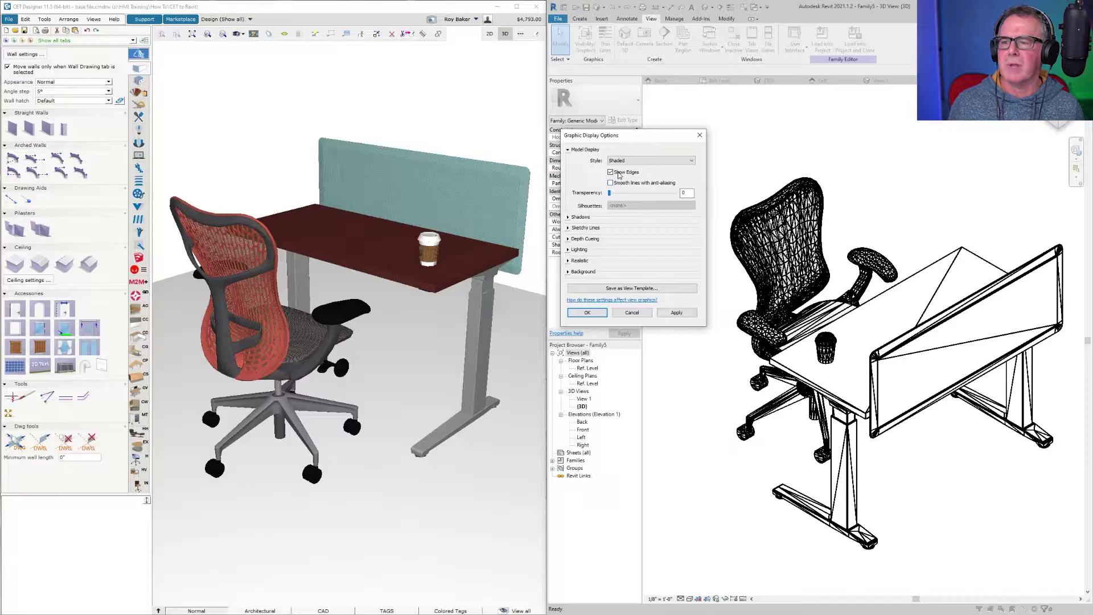
left_click(619, 174)
left_click(676, 313)
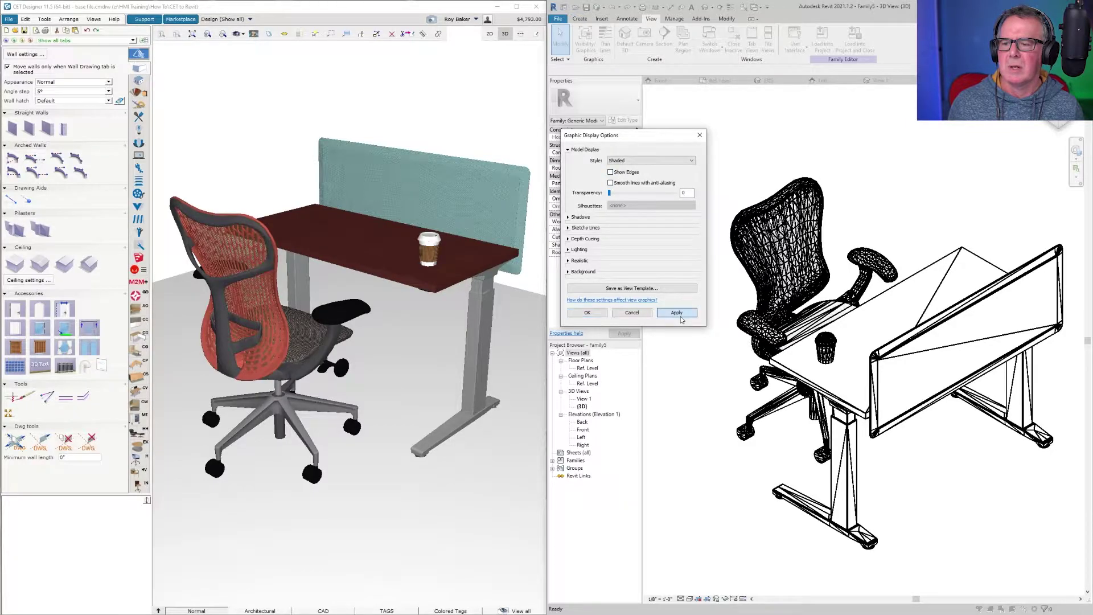
left_click(587, 312)
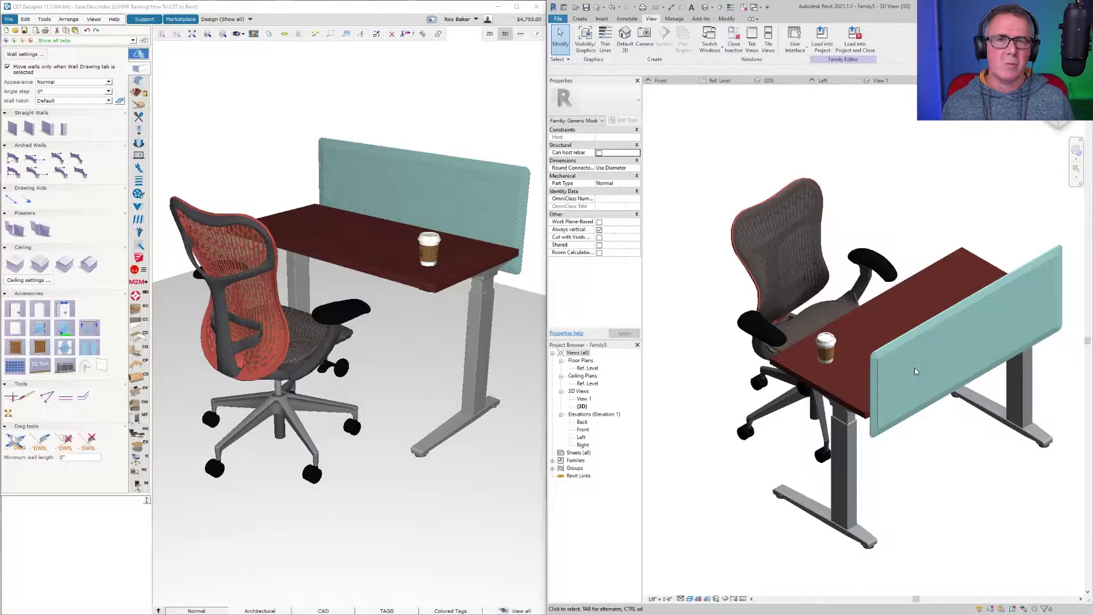
scroll(915, 368, "up", 2)
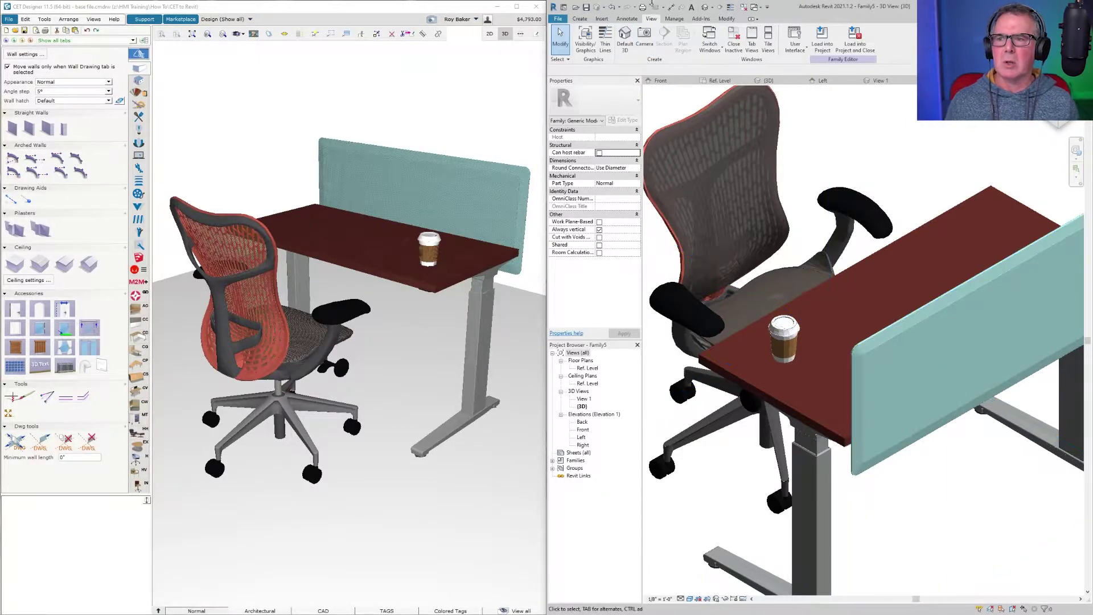
left_click(674, 19)
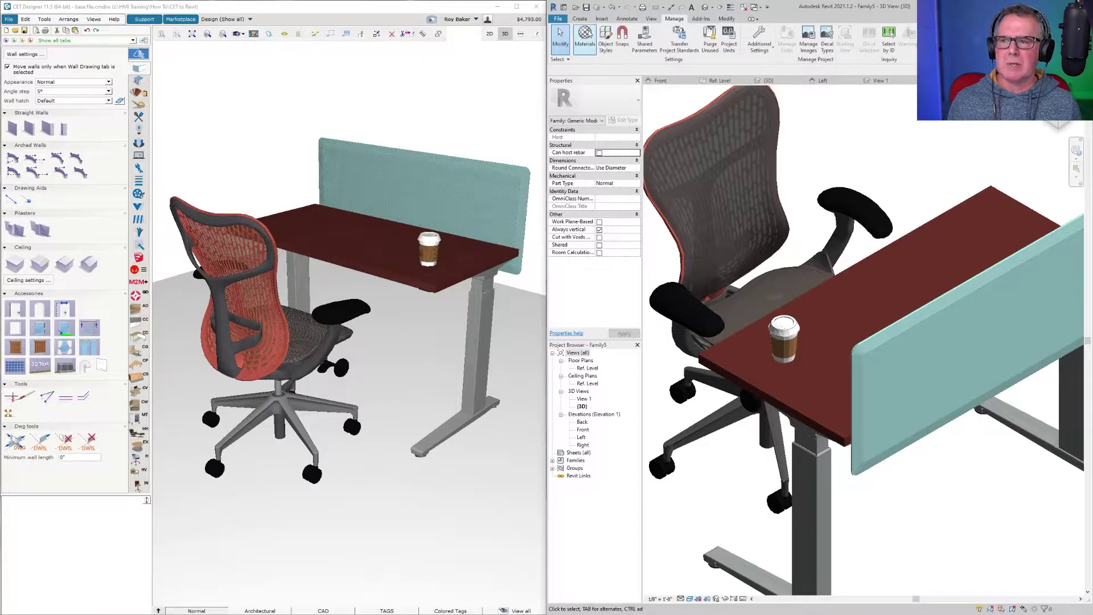
left_click(584, 35)
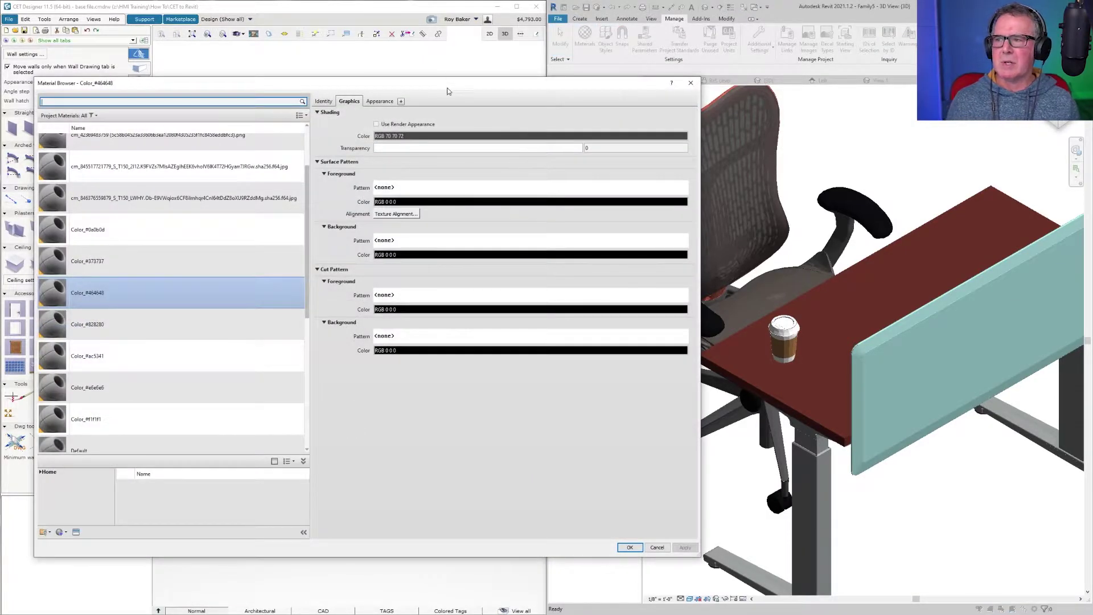
left_click_drag(281, 83, 413, 63)
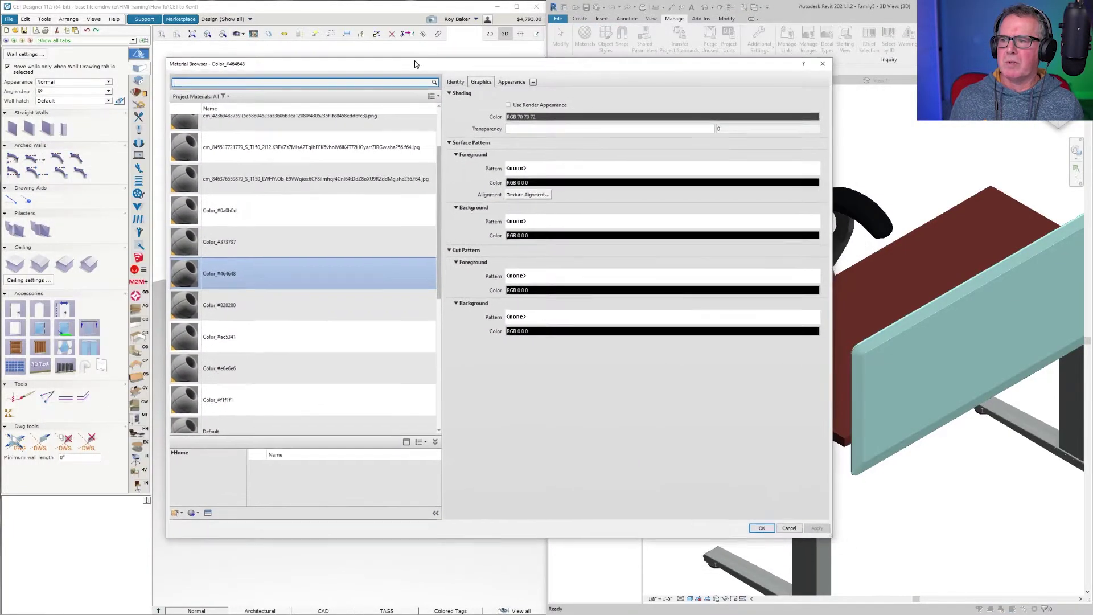
left_click(455, 83)
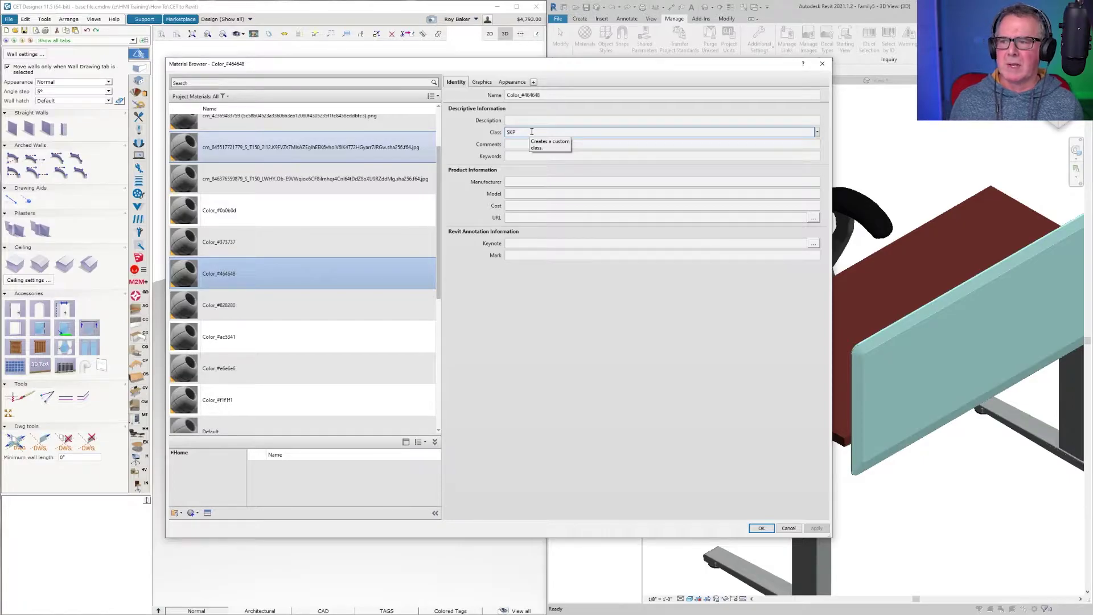
left_click(481, 82)
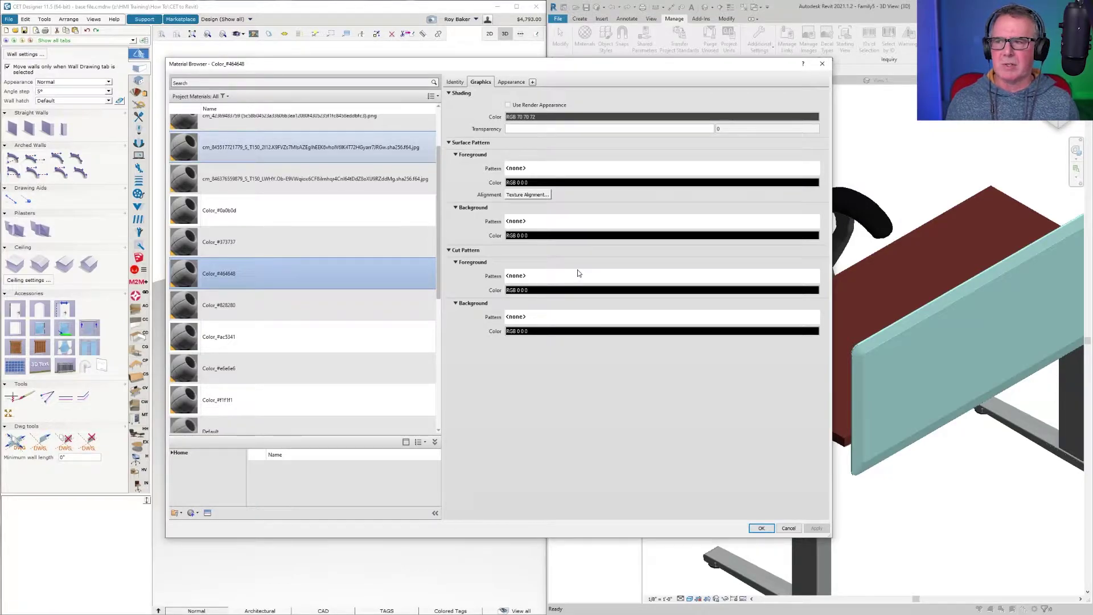
left_click(511, 83)
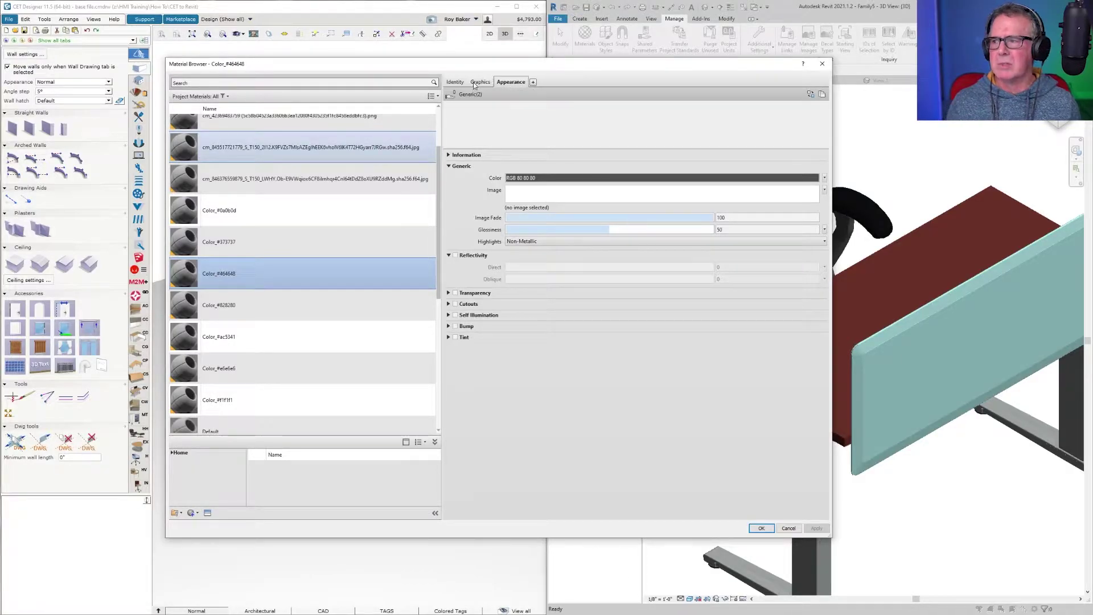
left_click(788, 529)
scroll(801, 391, "down", 2)
middle_click_drag(800, 391, 822, 385)
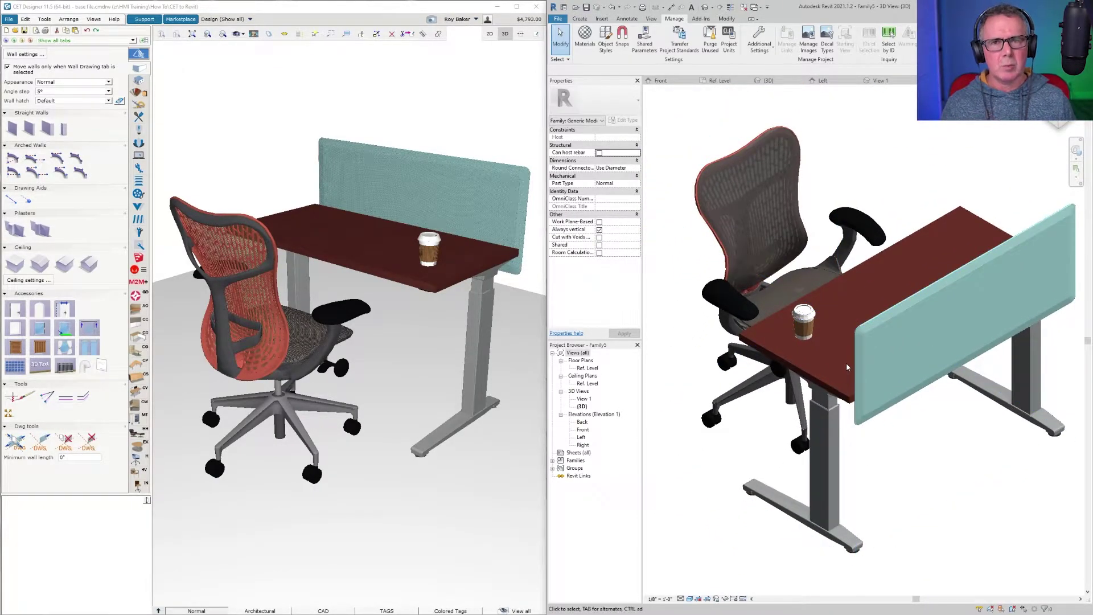
- Switch the 3D view's visual style to Realistic
left_click(690, 598)
left_click(701, 591)
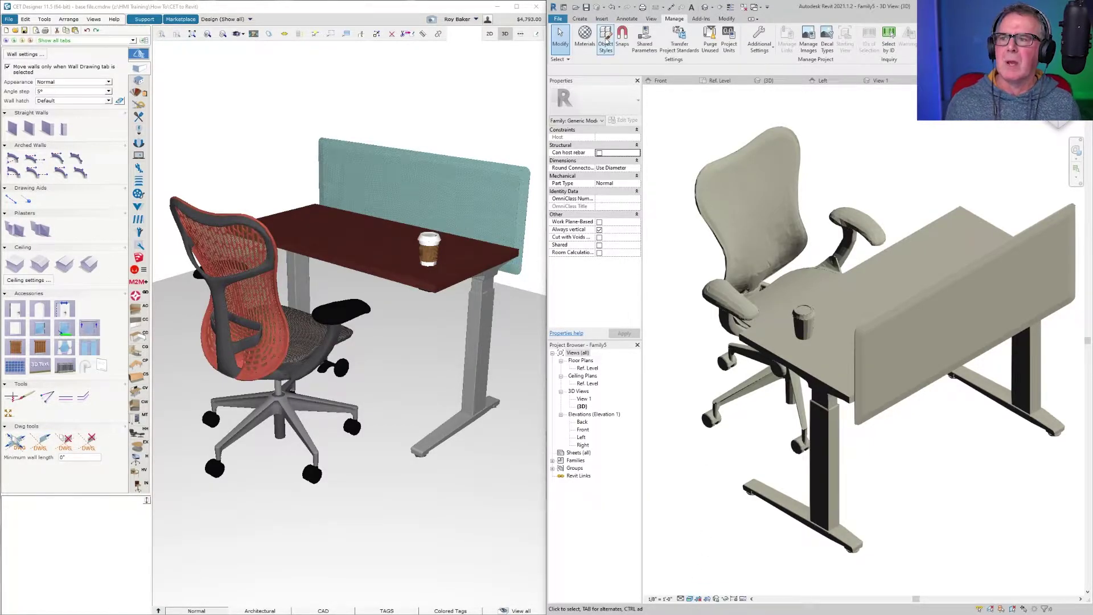
- Open the Material Browser and filter the project materials to SKP only
left_click(581, 41)
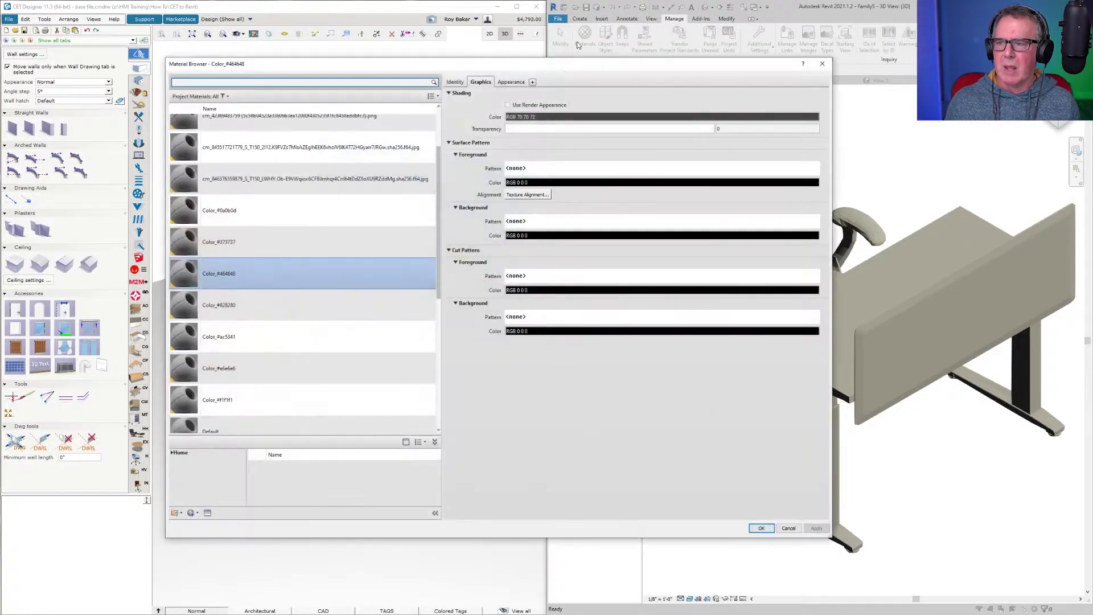
left_click(455, 82)
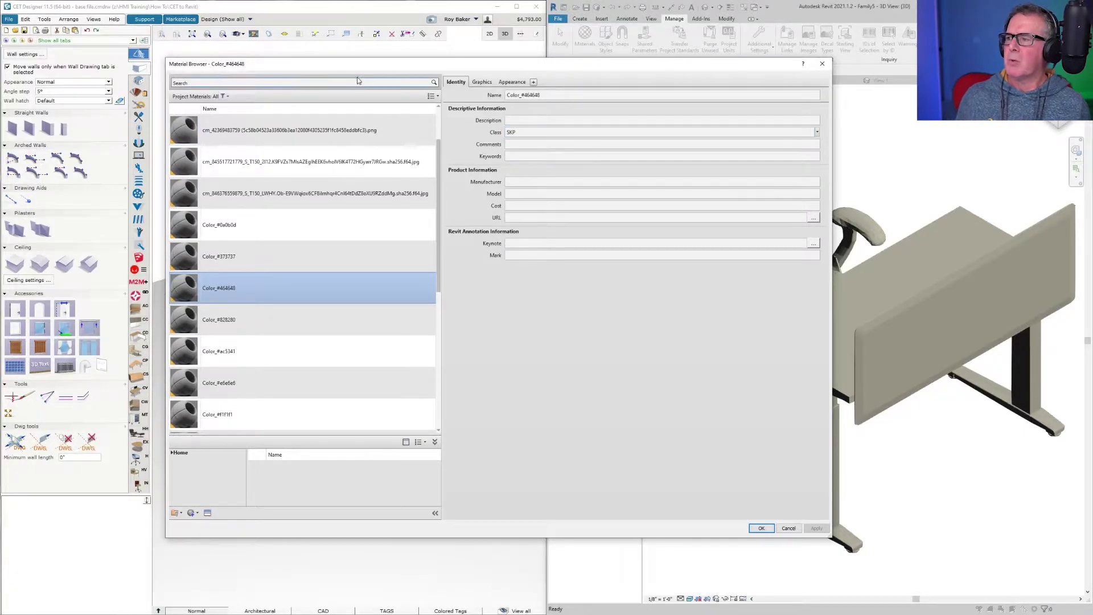
left_click(227, 98)
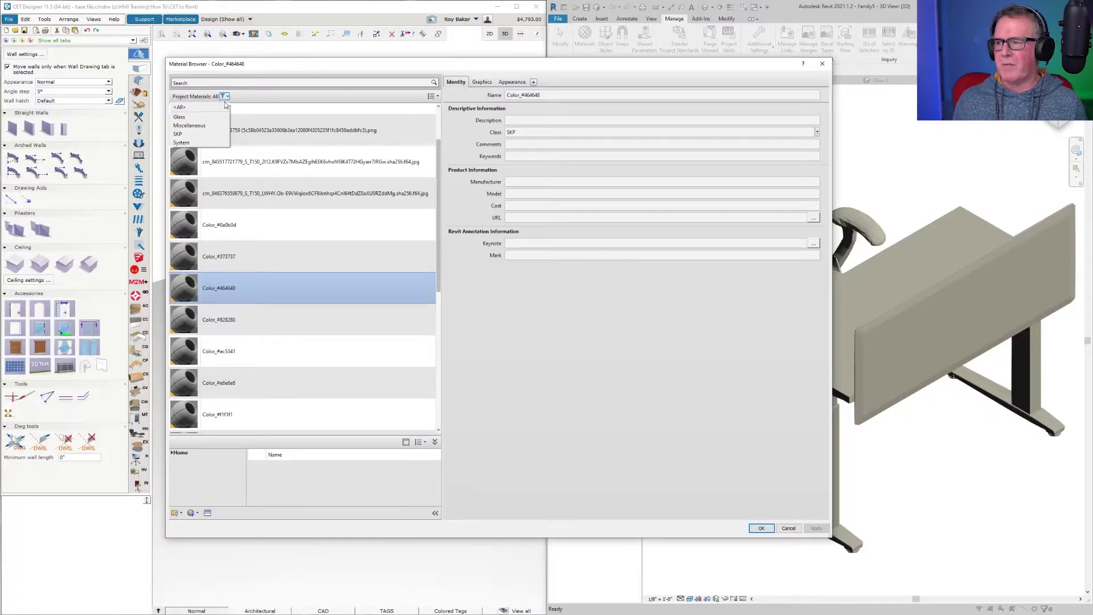
left_click(199, 136)
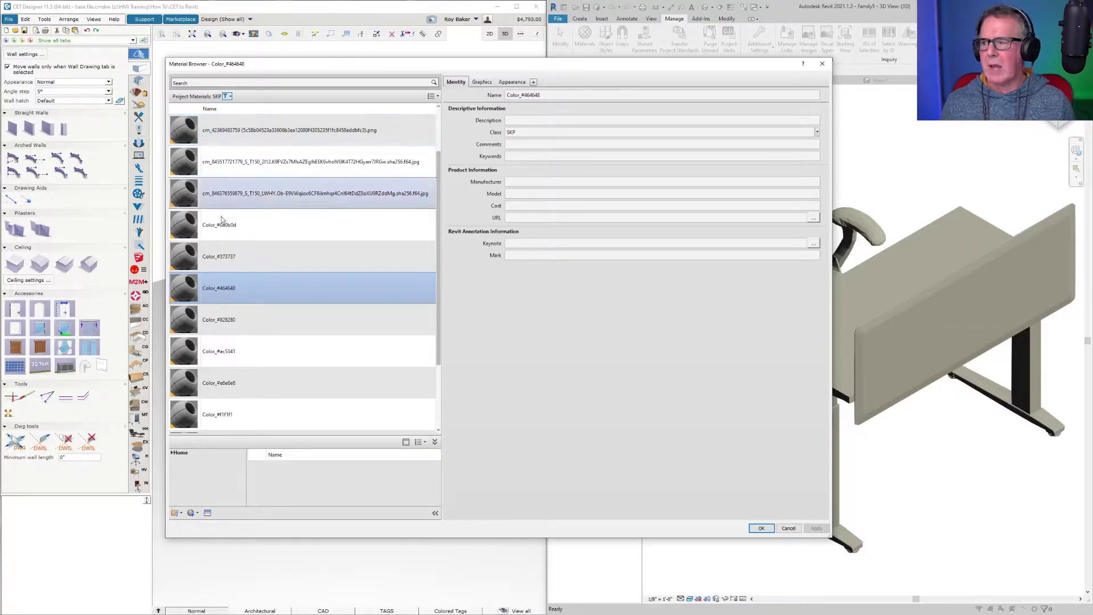
left_click_drag(439, 228, 428, 199)
scroll(428, 198, "up", 1)
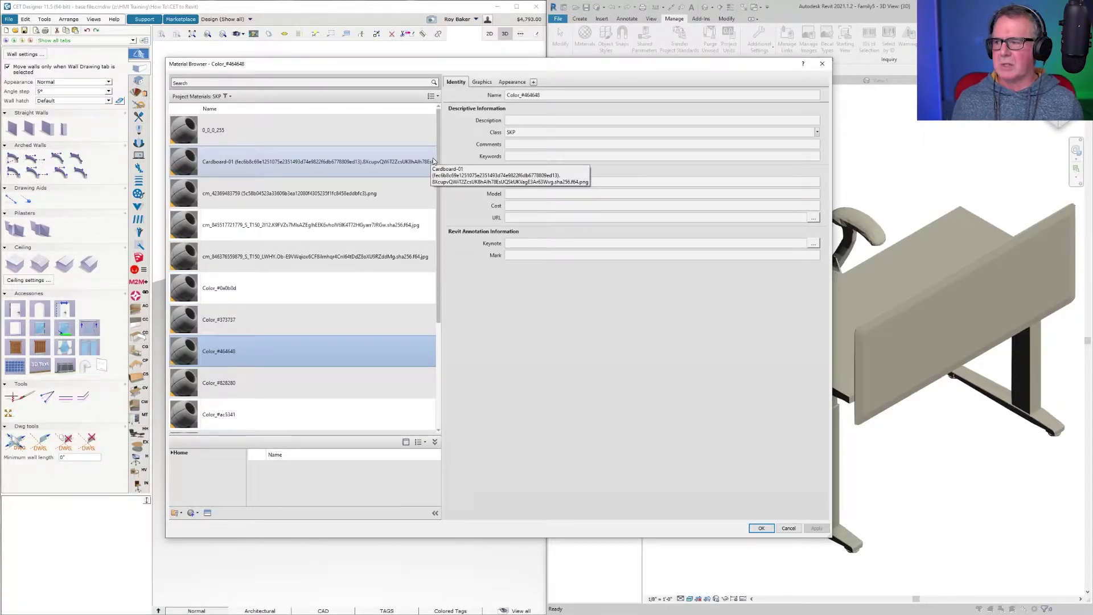
- Inspect the imported materials and show the Graphics settings of Color_#0a0b0d
left_click(268, 266)
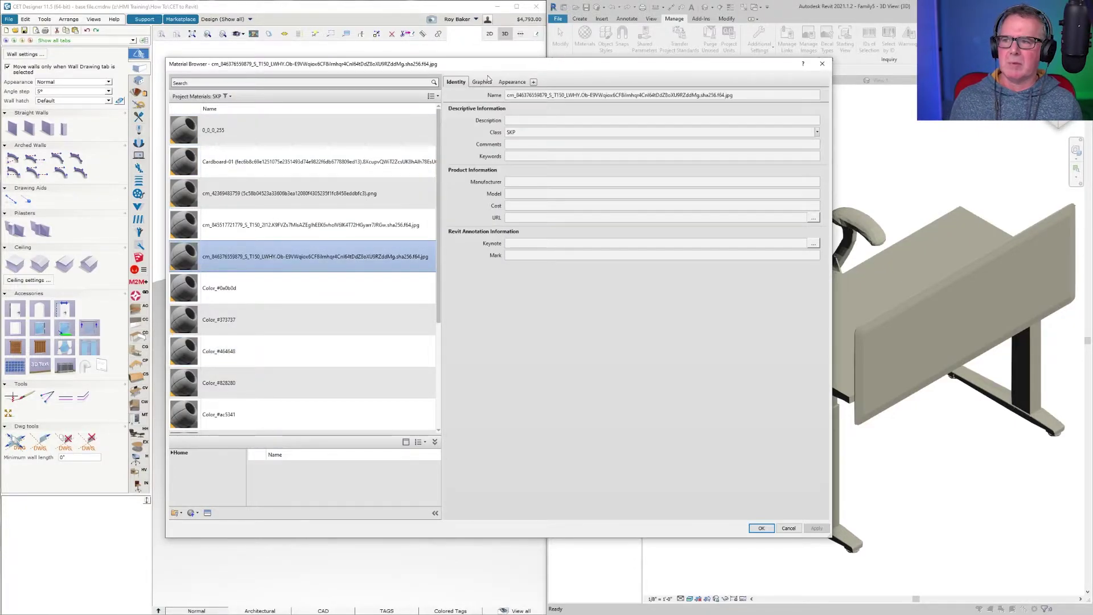
left_click(519, 95)
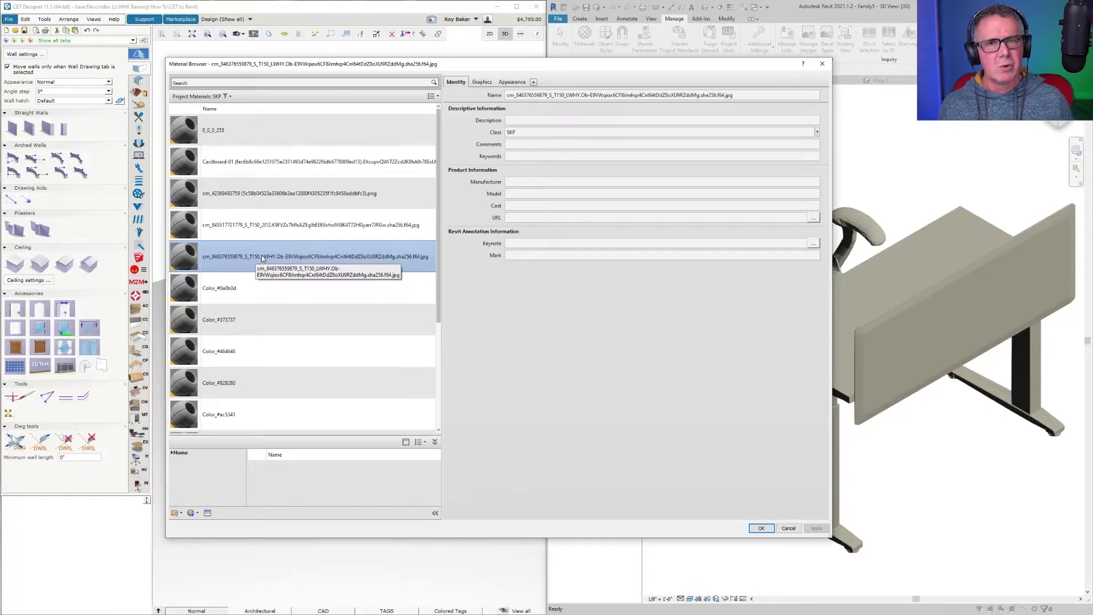
left_click(255, 289)
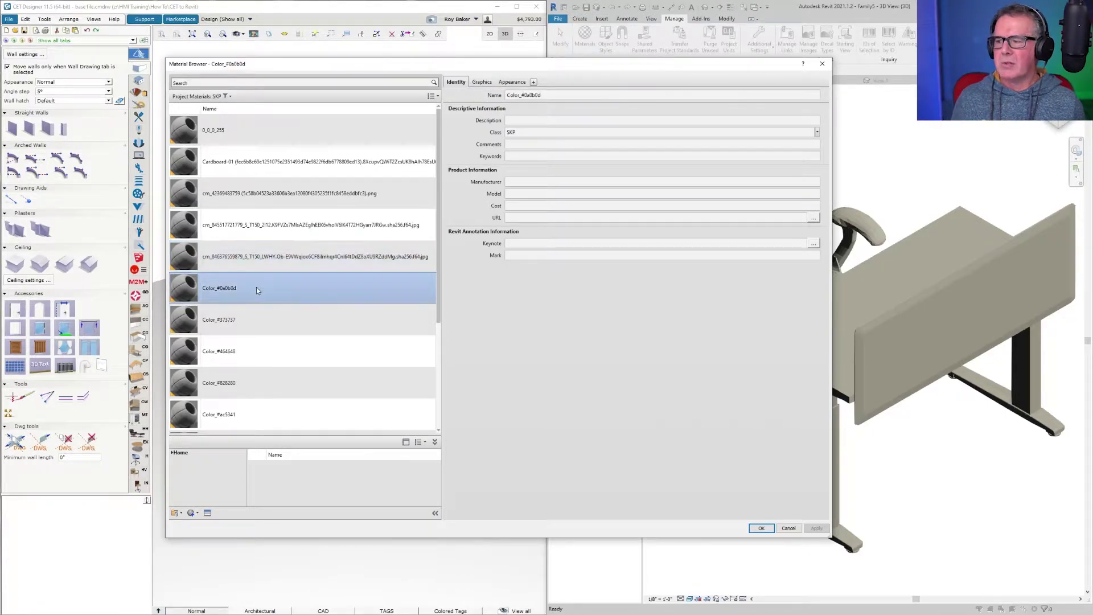
left_click(264, 320)
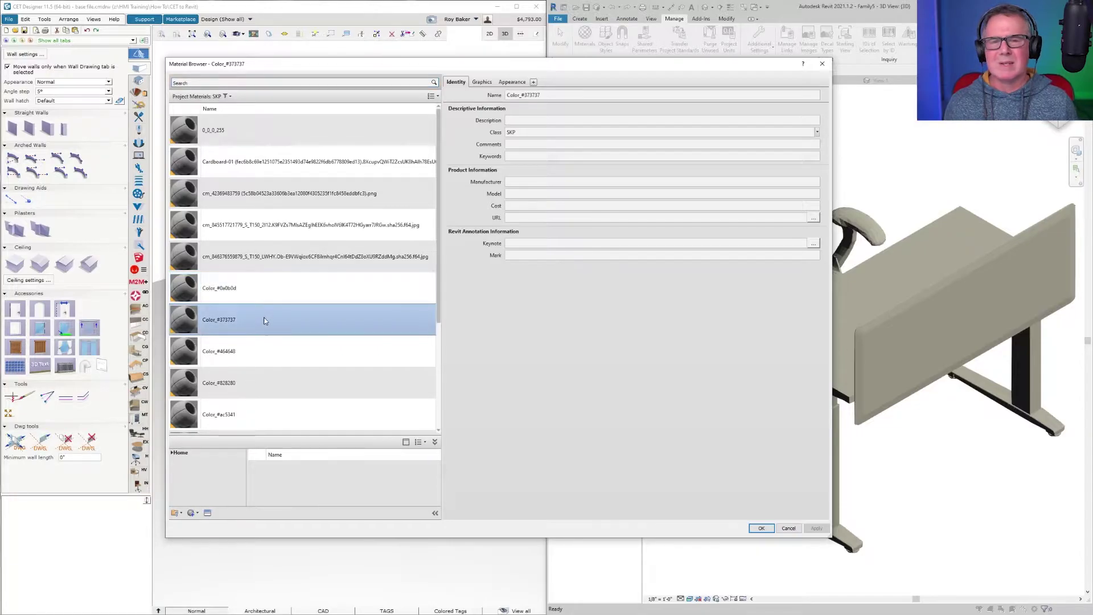
left_click(263, 296)
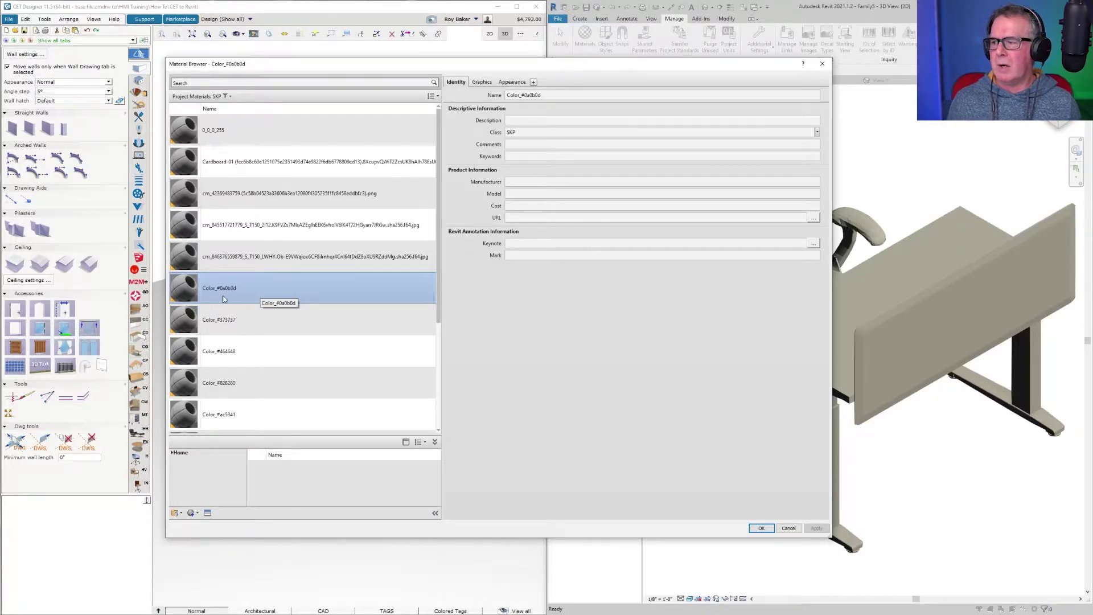
left_click(487, 83)
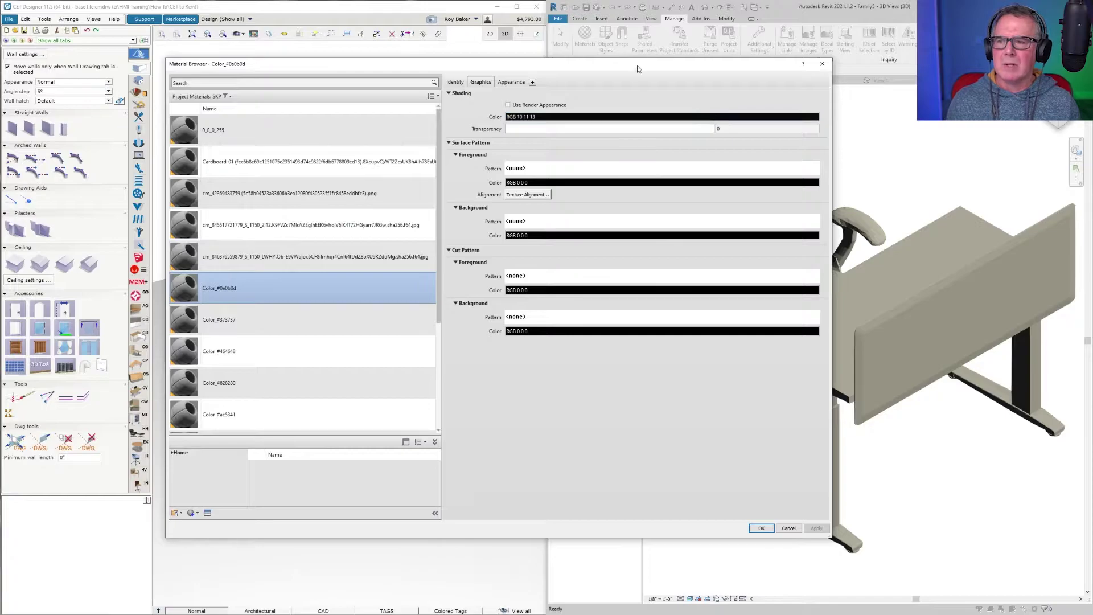
- Add Color_#0a0b0d's shading colour RGB 10 11 13 to the custom colours, unchanged
left_click_drag(637, 66, 471, 37)
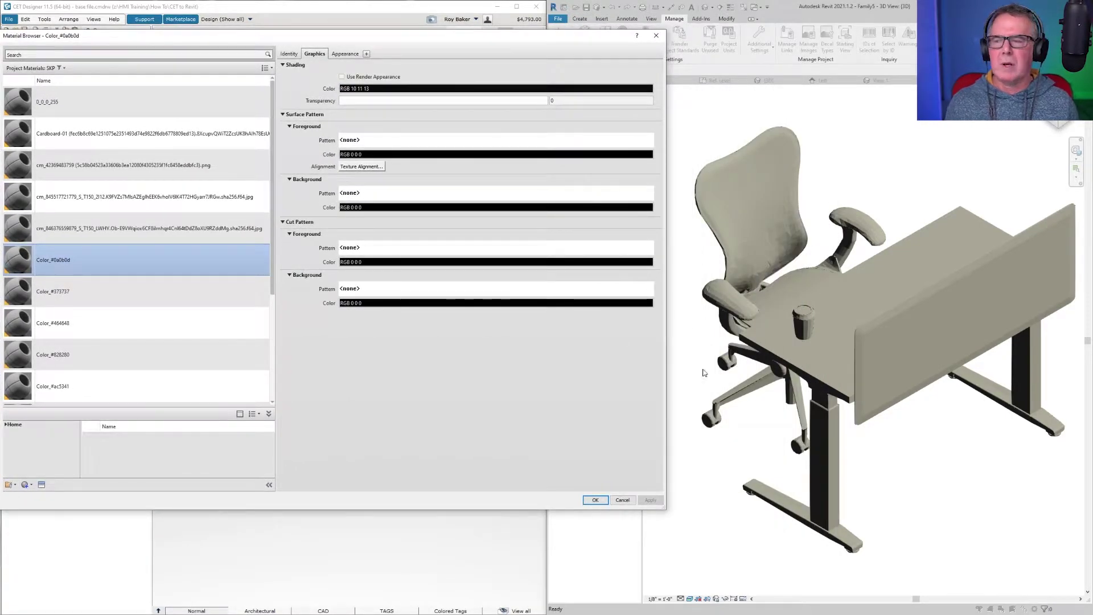
left_click(405, 89)
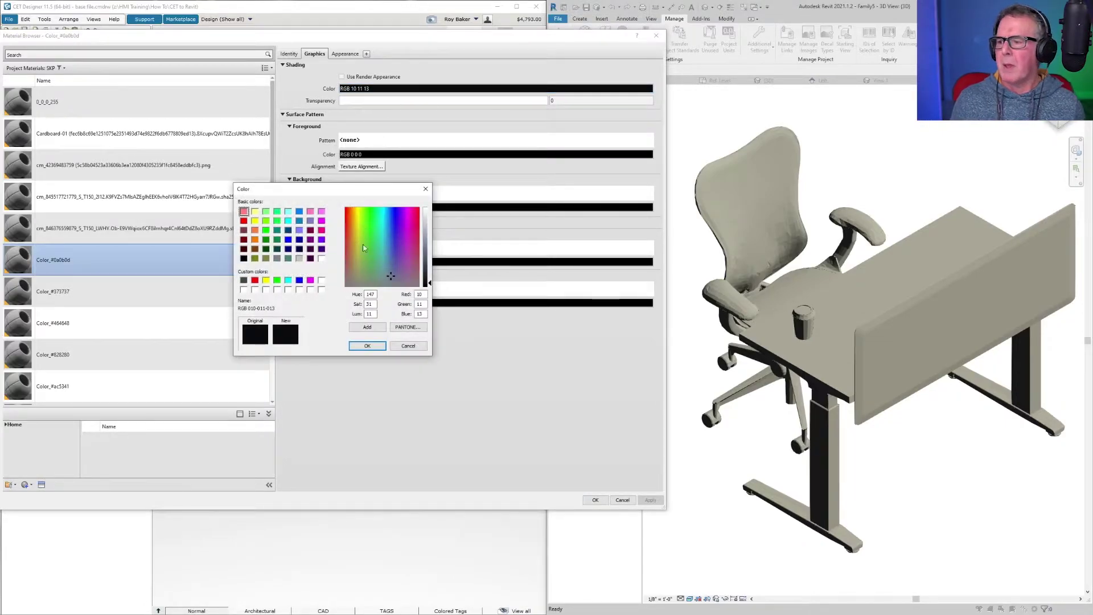
left_click(367, 327)
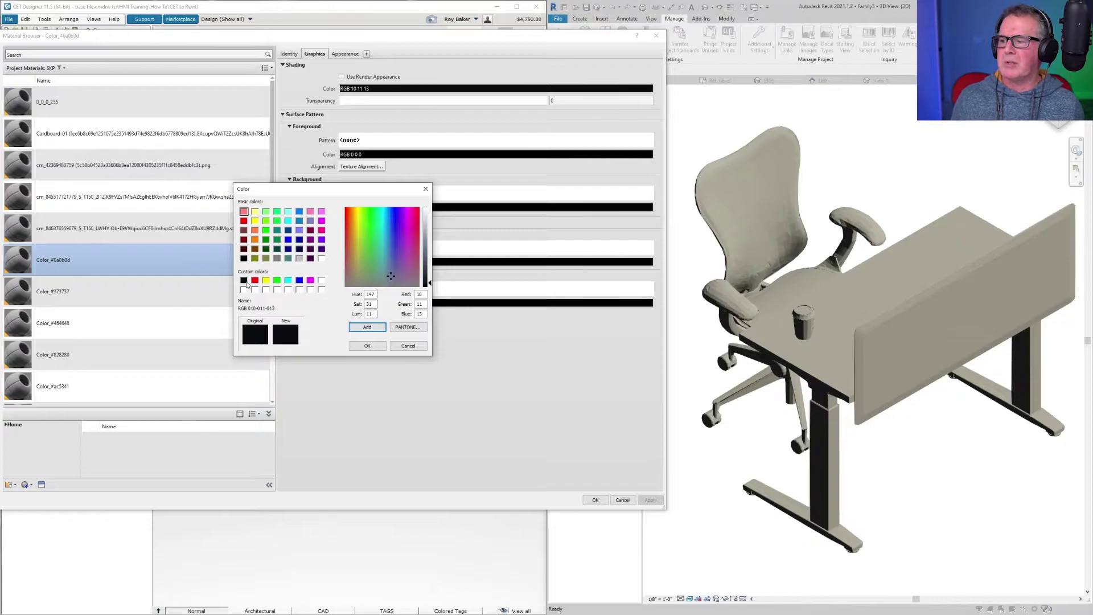
left_click(368, 346)
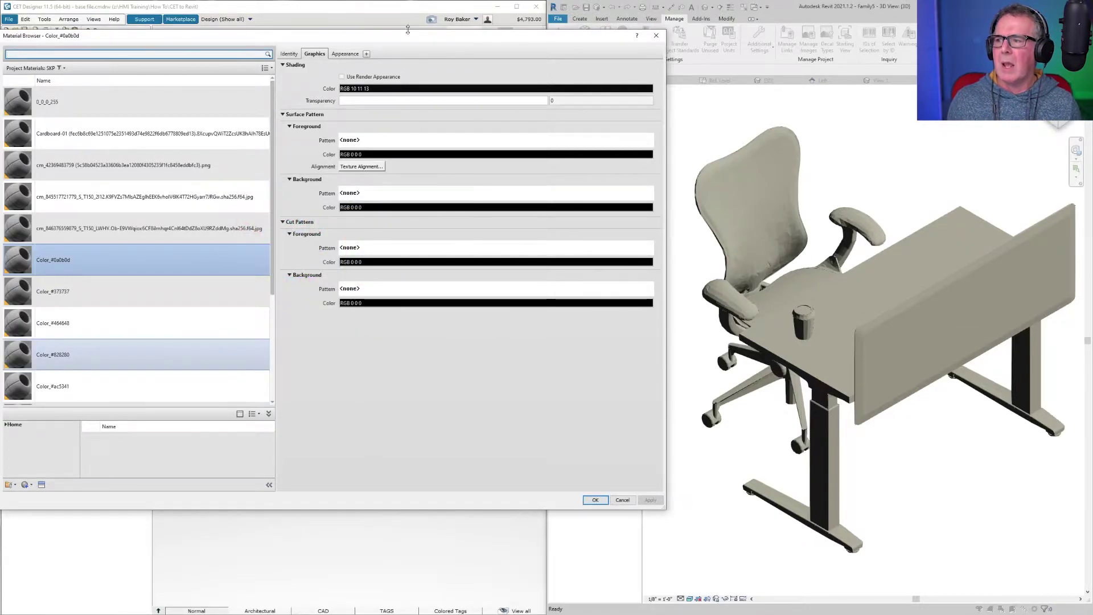
- Temporarily set the appearance colour to pink to reveal which chair parts use it
left_click(344, 53)
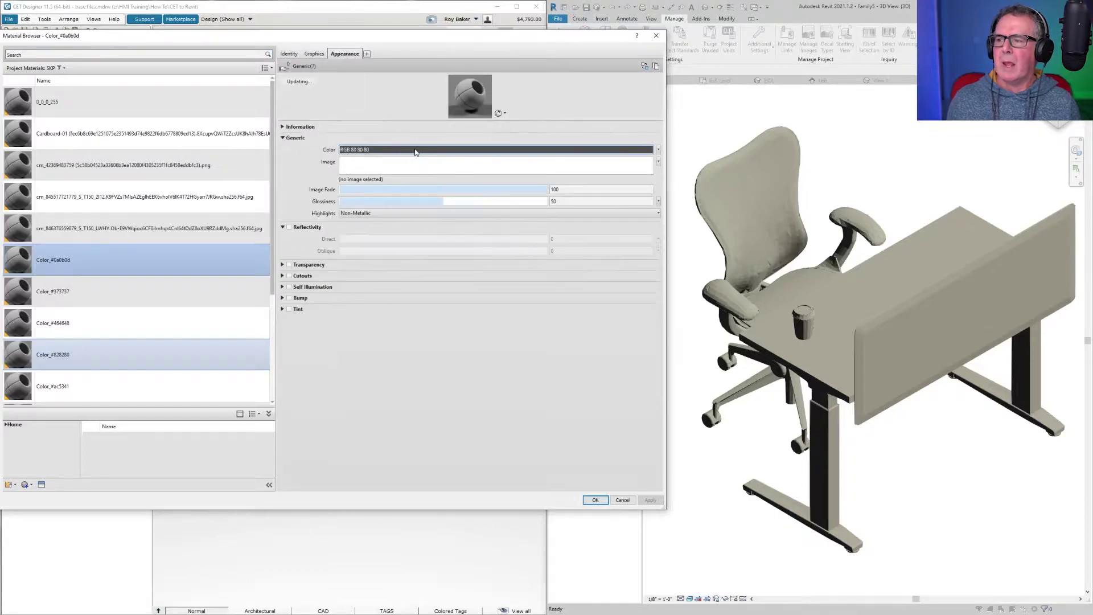
left_click(419, 149)
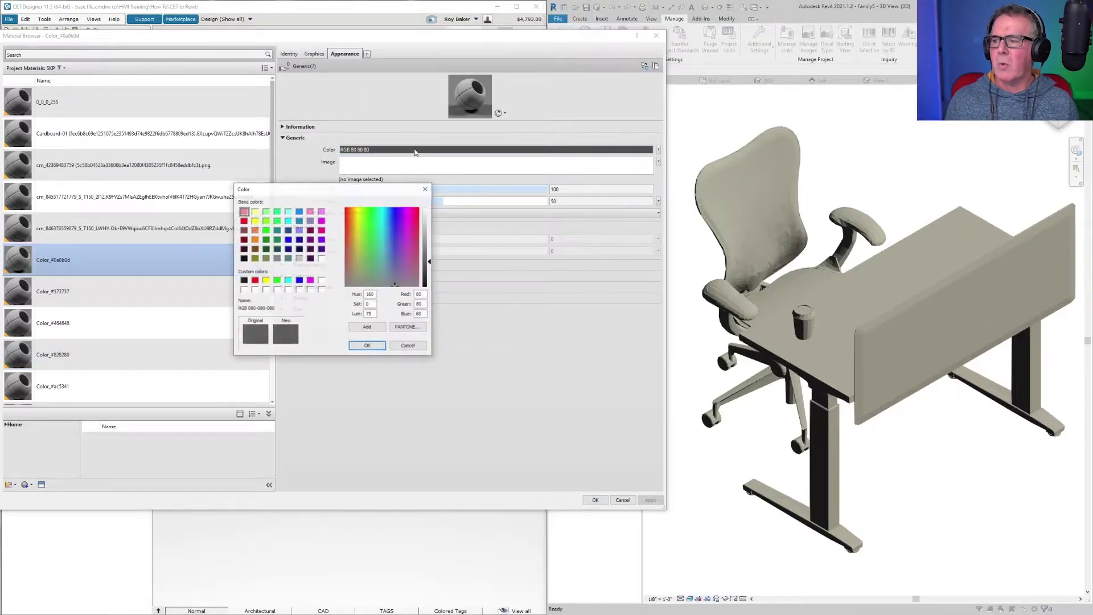
left_click(321, 212)
left_click(368, 345)
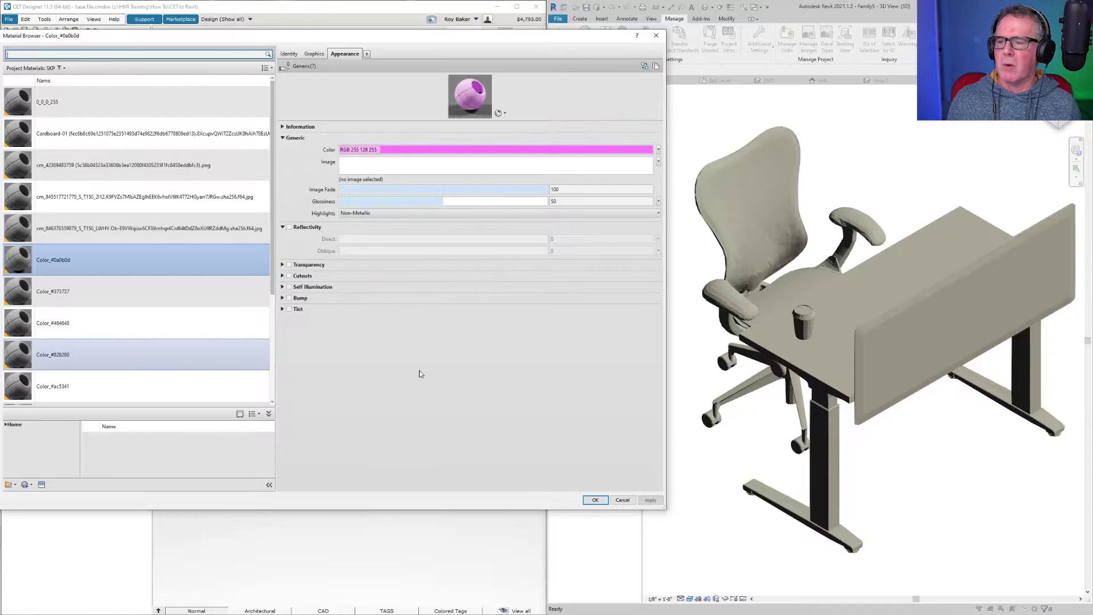
left_click(651, 500)
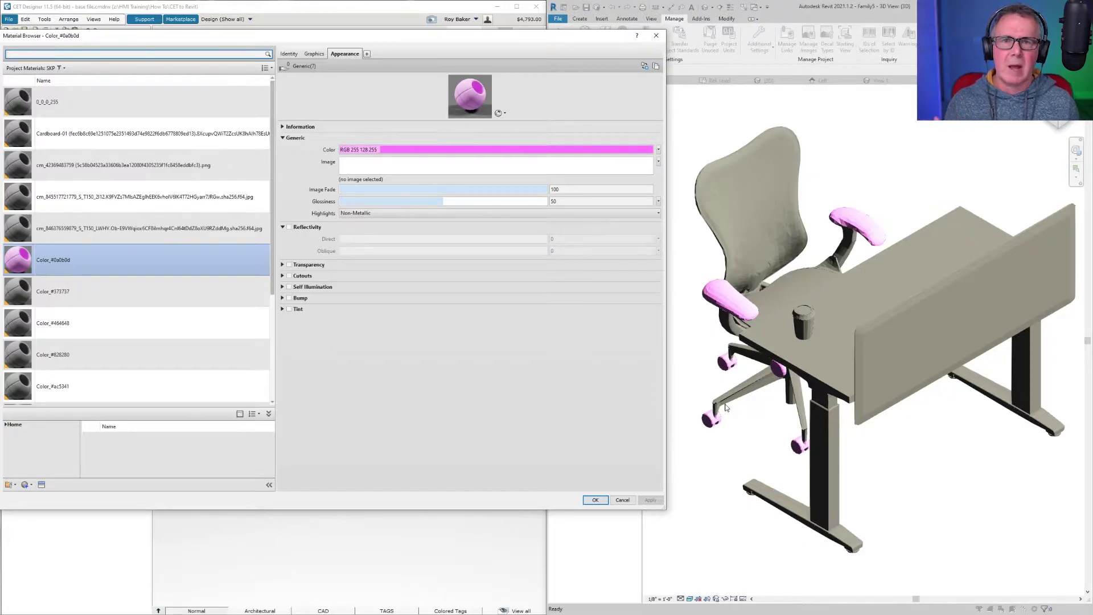
- Set the appearance colour to the saved near-black RGB 10 11 13 and apply it
left_click(389, 148)
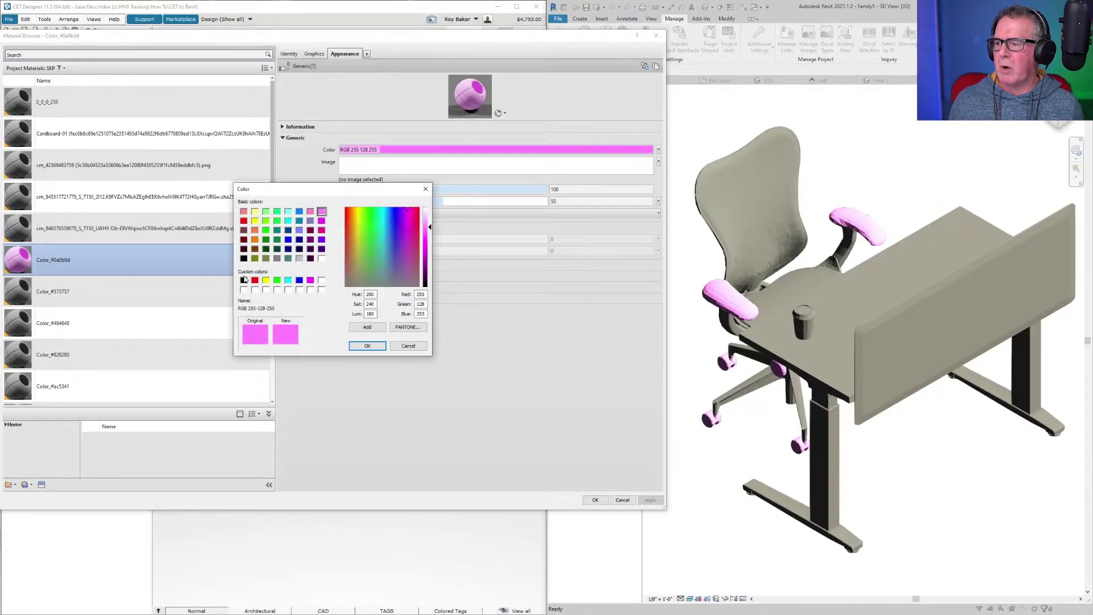
left_click(243, 279)
left_click(367, 345)
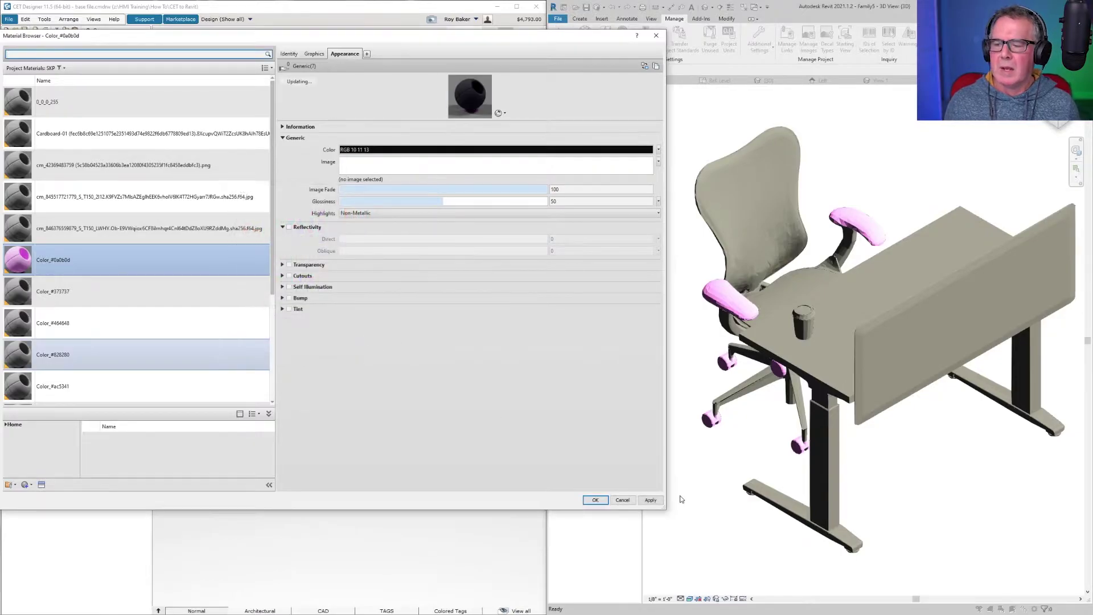
left_click(650, 499)
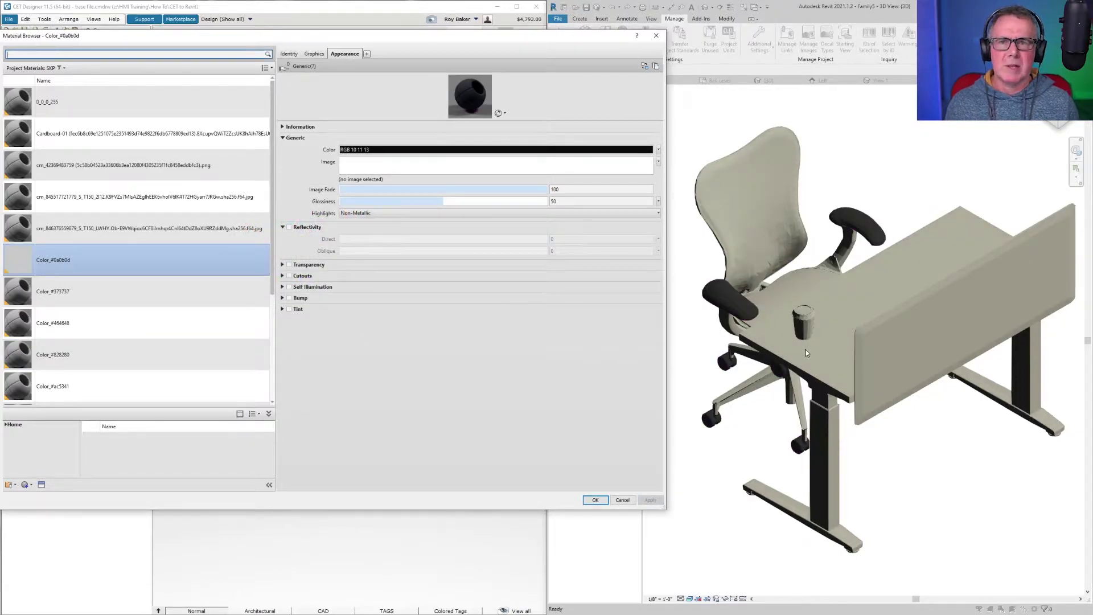
left_click(292, 55)
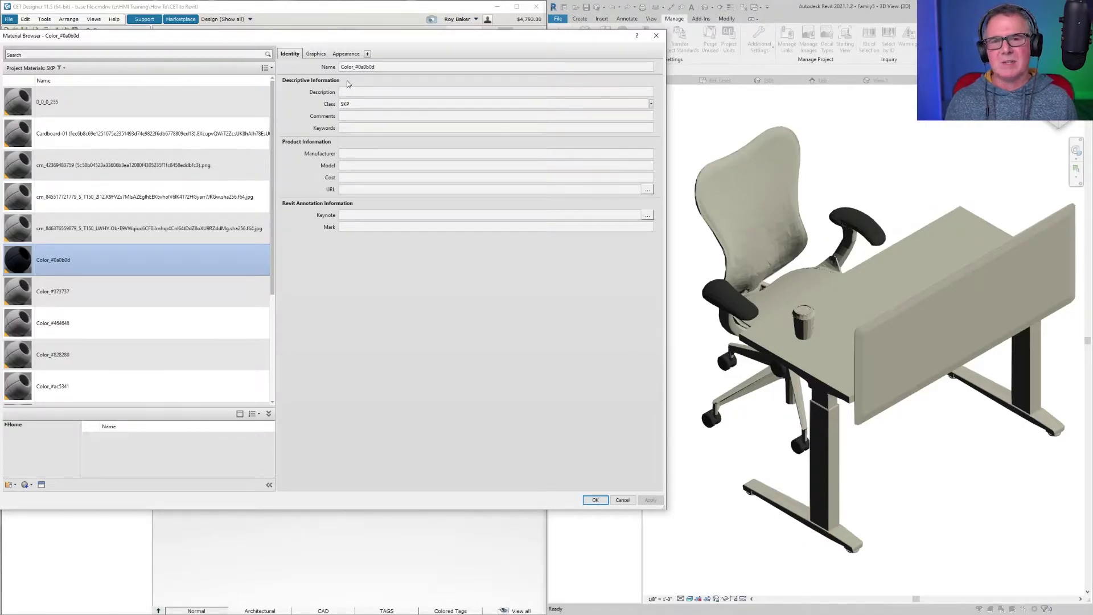
- Rename the Color_#0a0b0d material to 'arm caster'
double_click(376, 67)
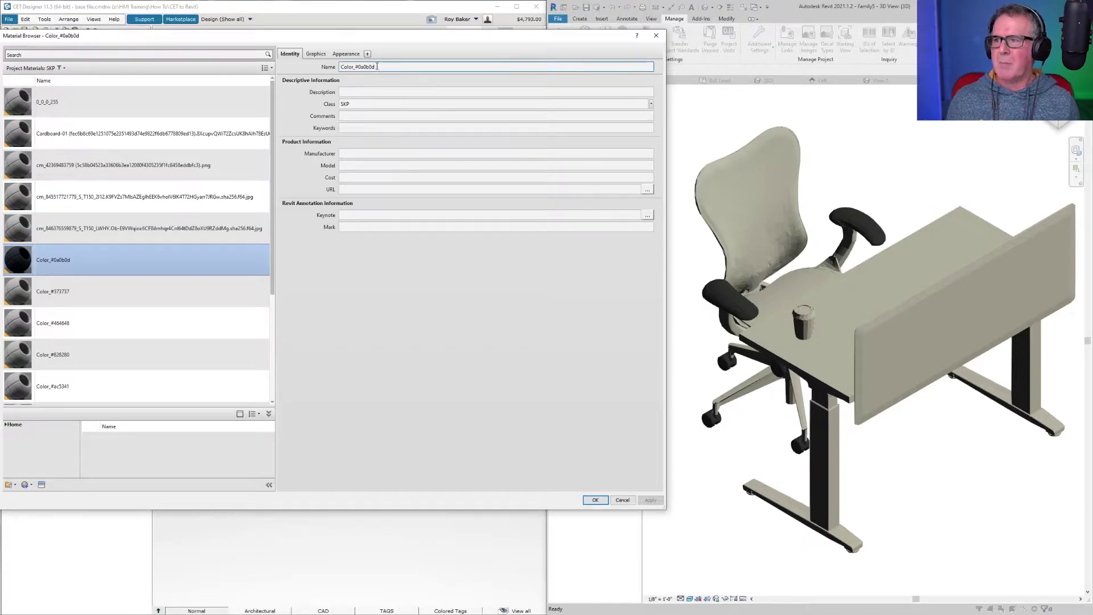
type("arm caster")
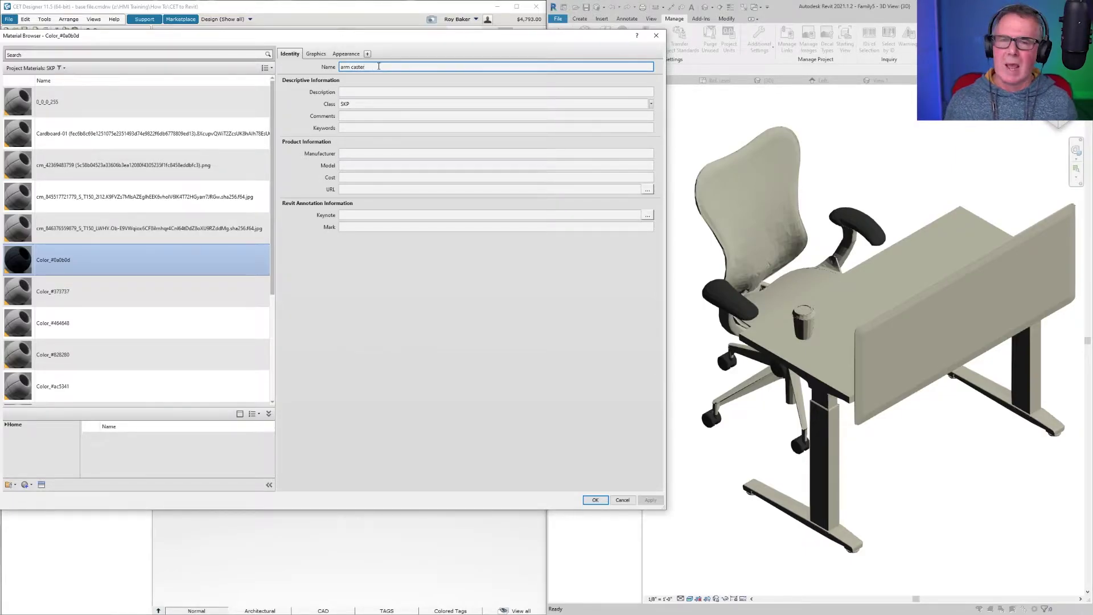
left_click(314, 55)
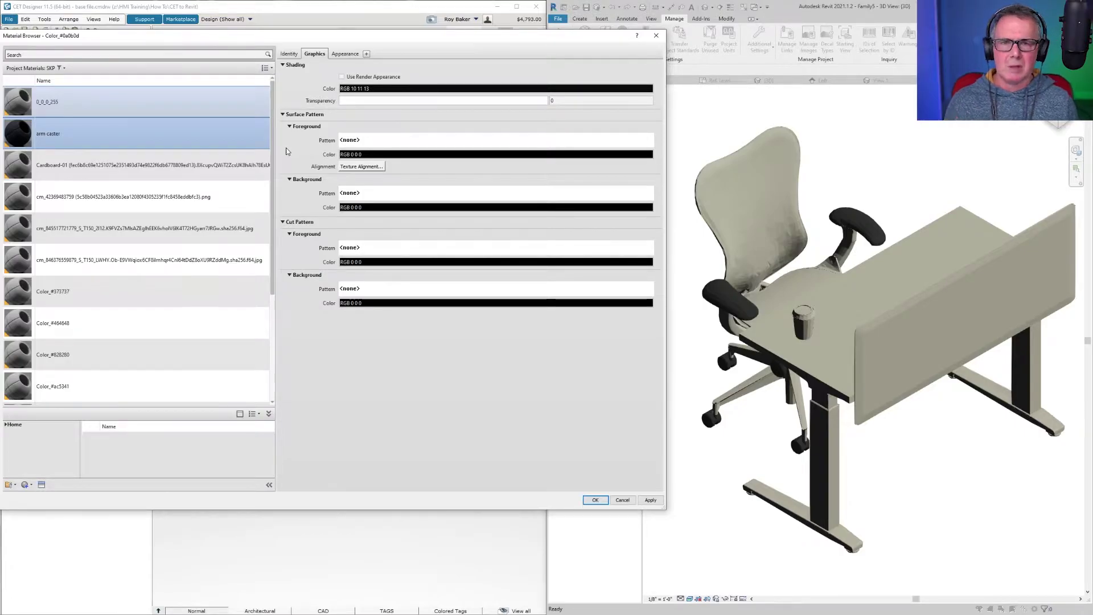
- Enable reflectivity on arm caster with direct 7 and glossiness 9, then apply
left_click(344, 54)
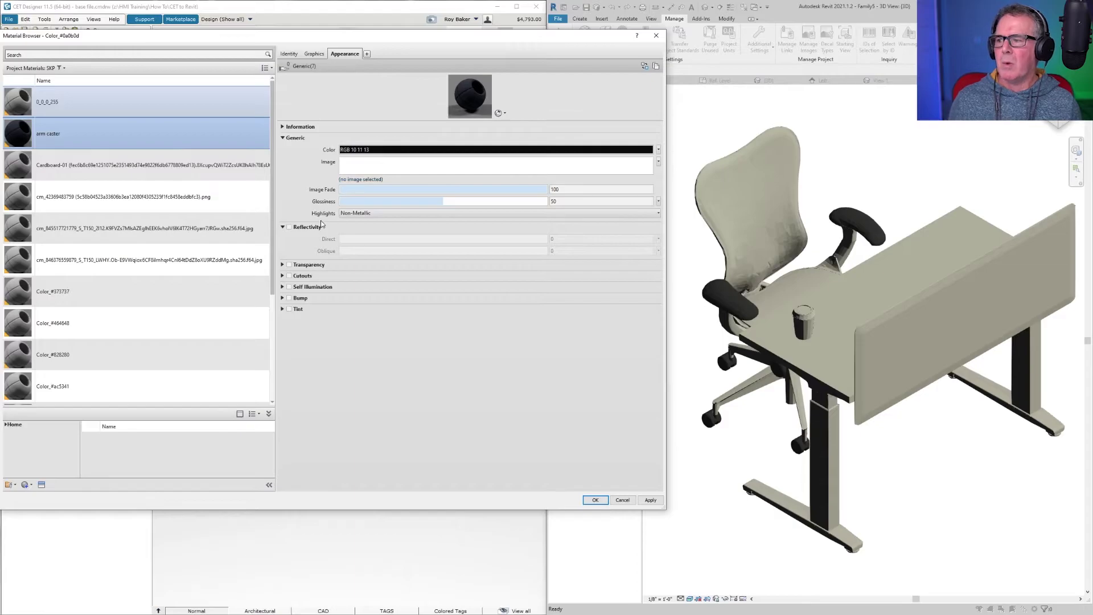
left_click(289, 227)
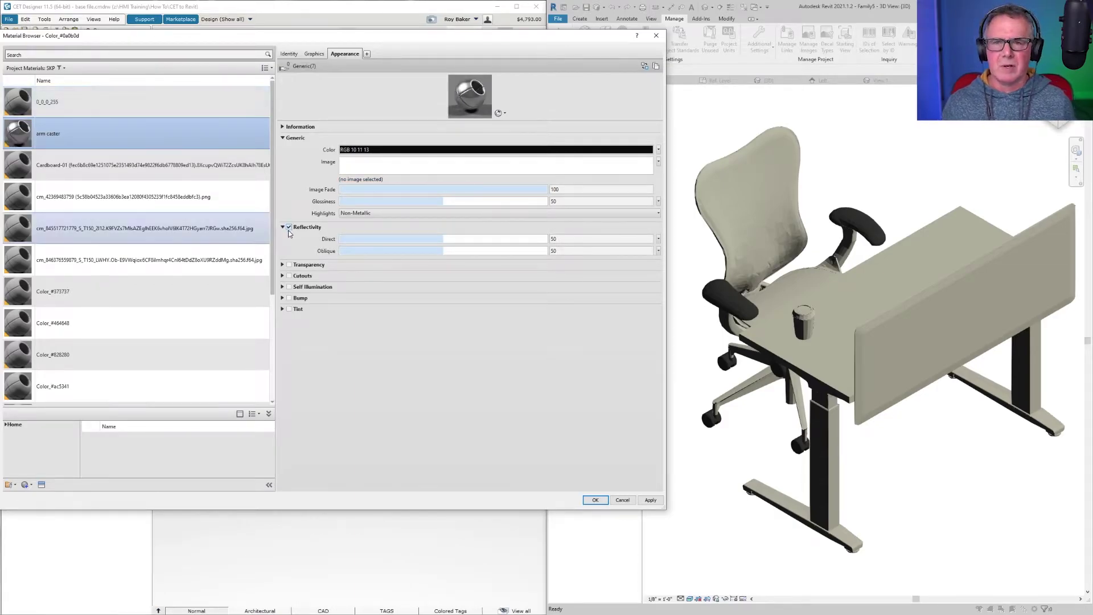
left_click_drag(431, 119, 441, 275)
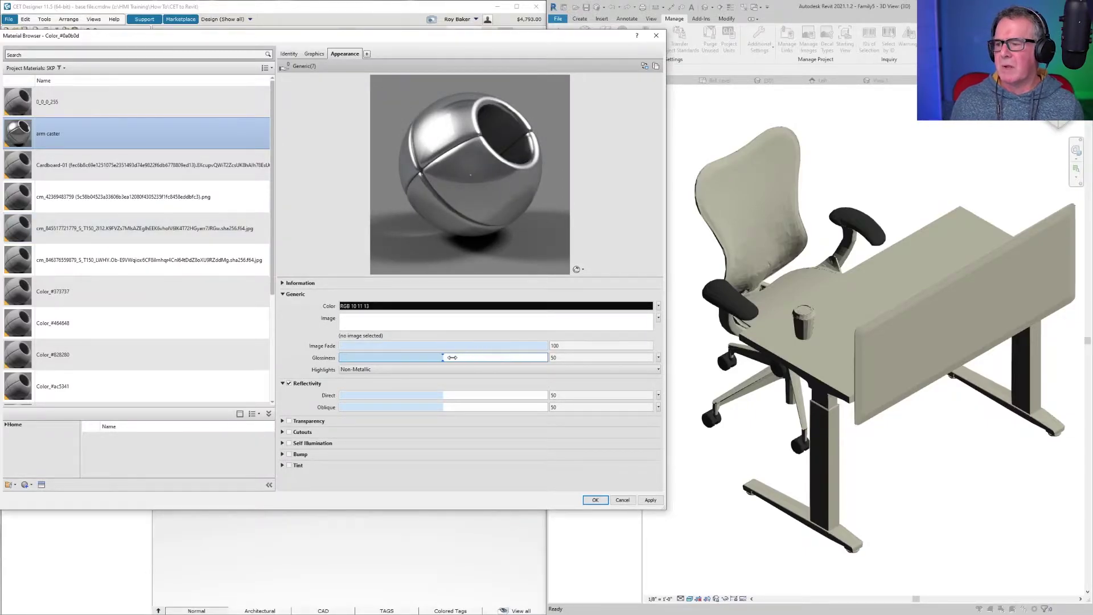
left_click_drag(441, 396, 353, 396)
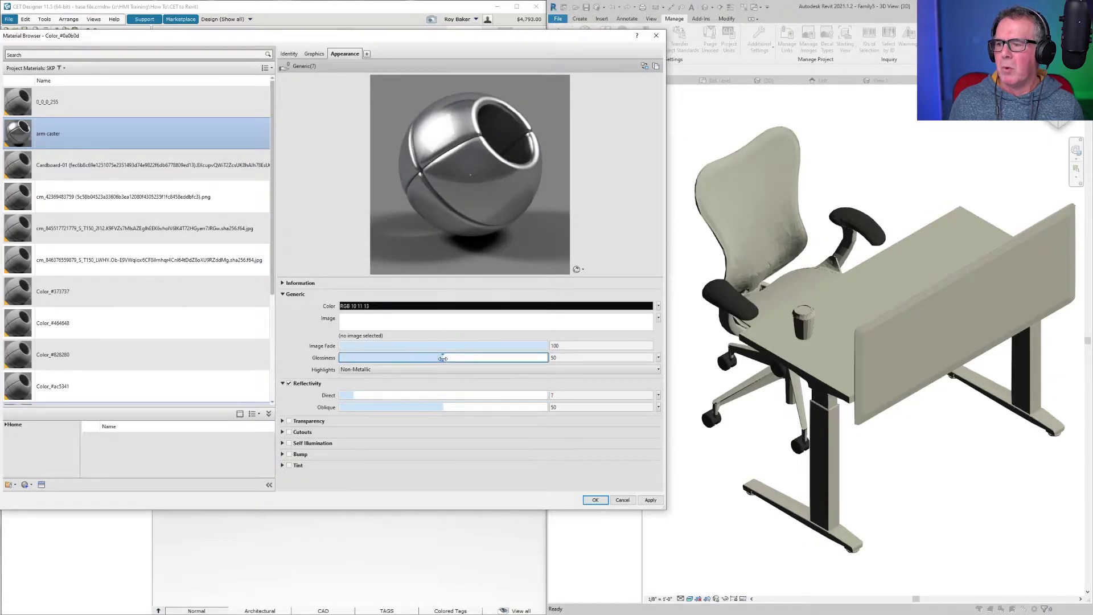
left_click_drag(443, 358, 357, 357)
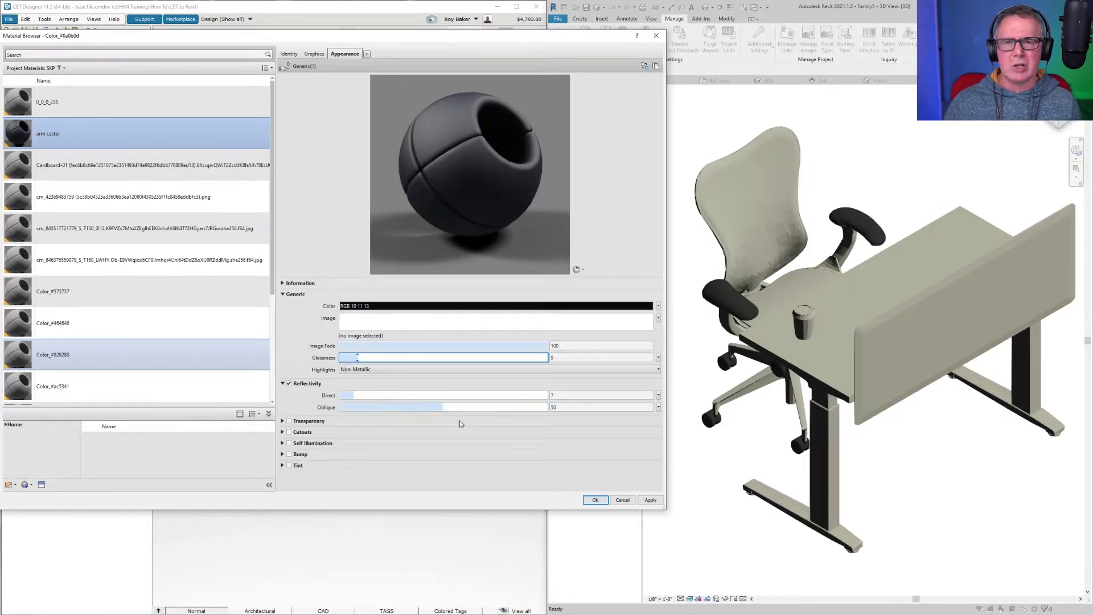
left_click(650, 500)
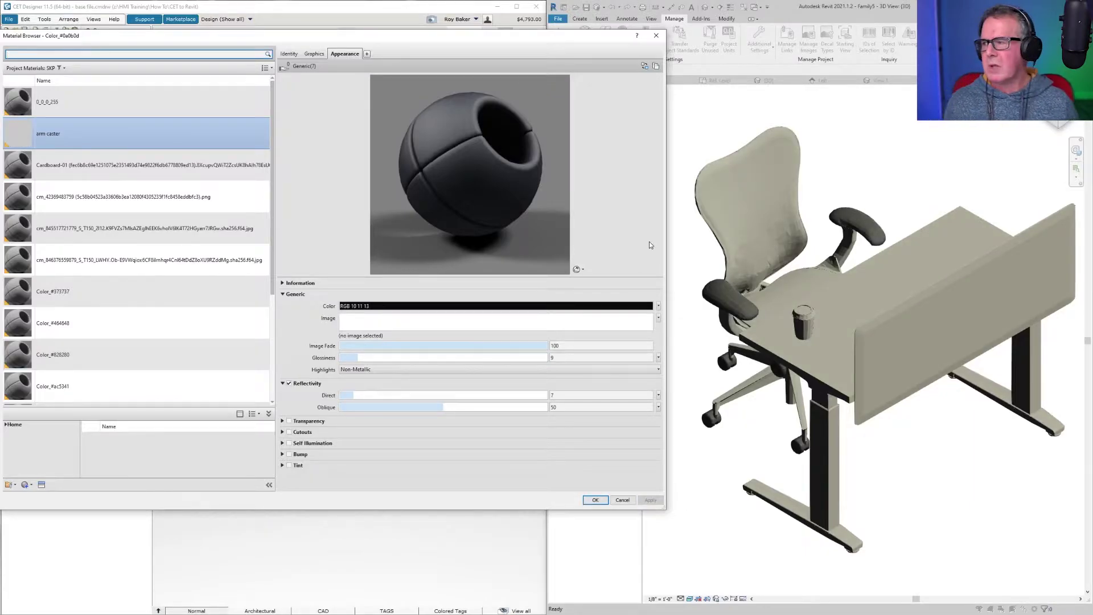
- Make the Color_#464648 material's appearance colour bright pink (RGB 255 128 255) and apply it
left_click(106, 325)
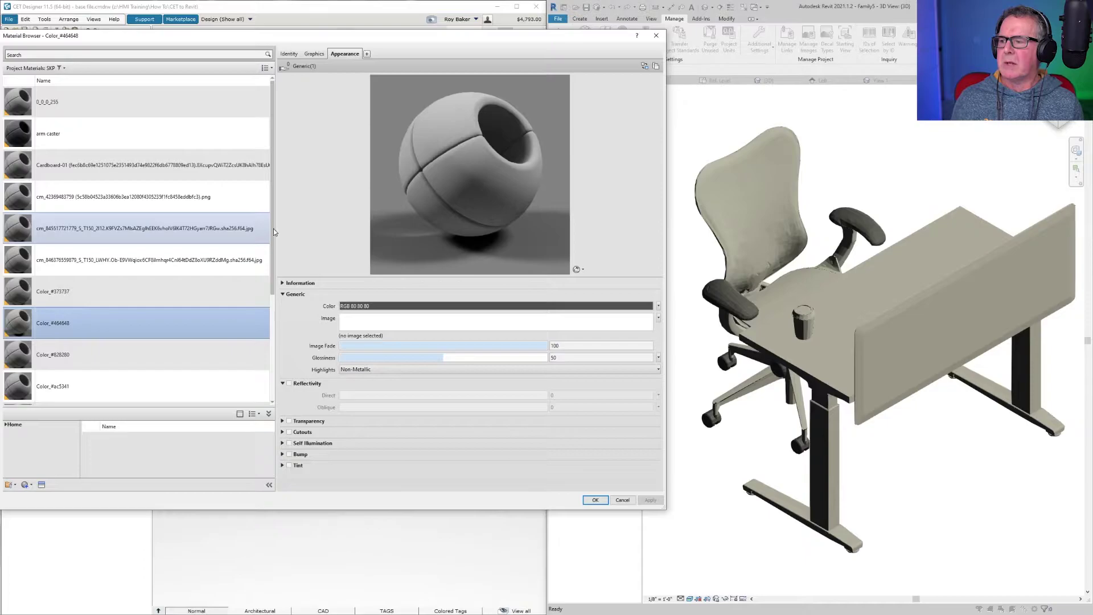
scroll(272, 262, "down", 4)
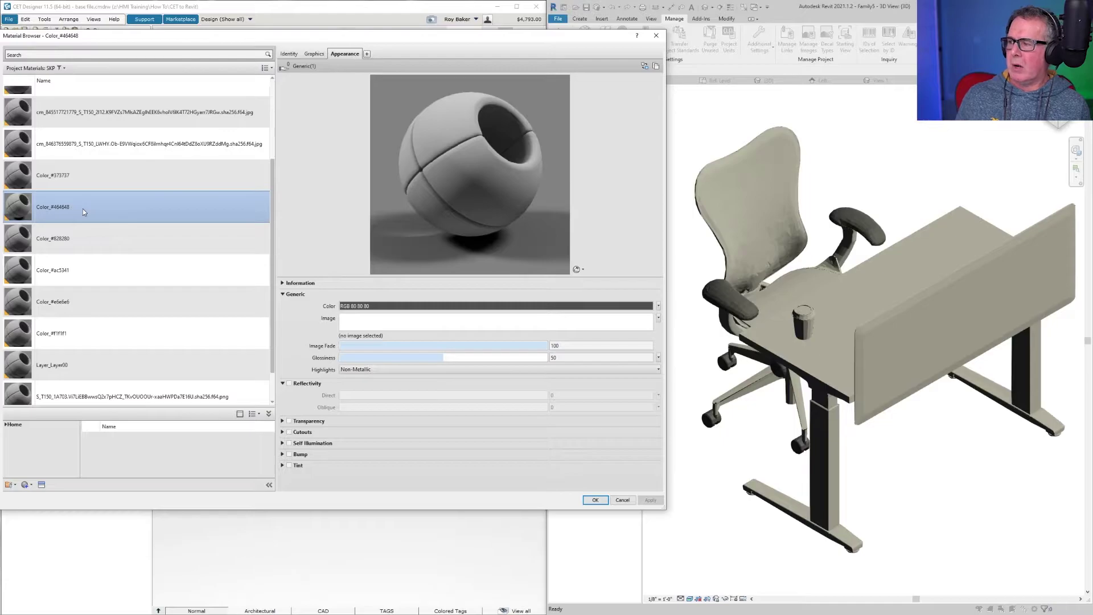
scroll(164, 172, "up", 1)
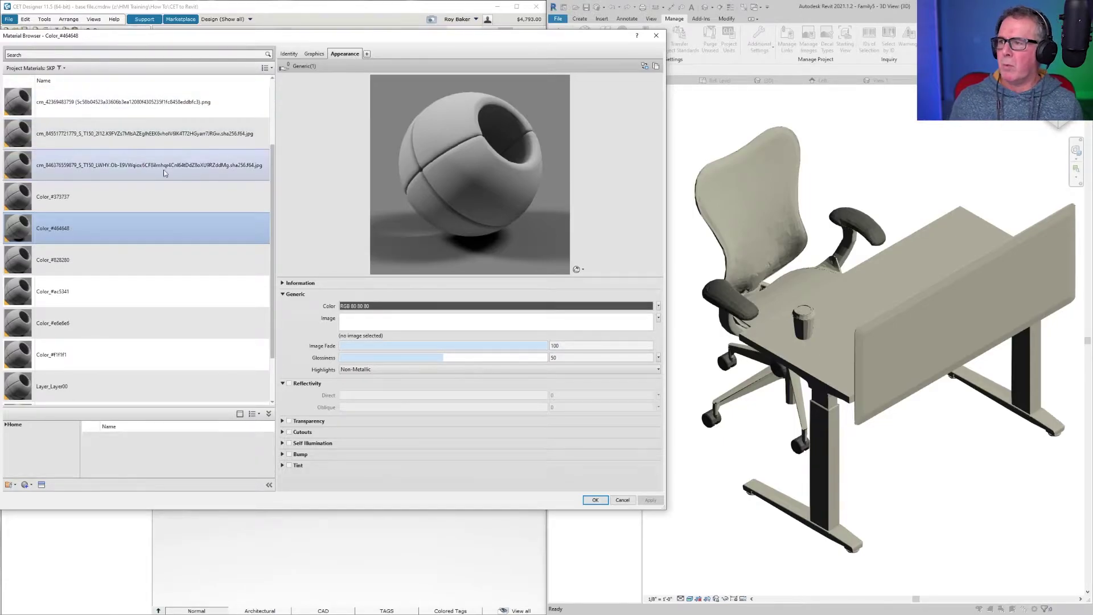
left_click(390, 306)
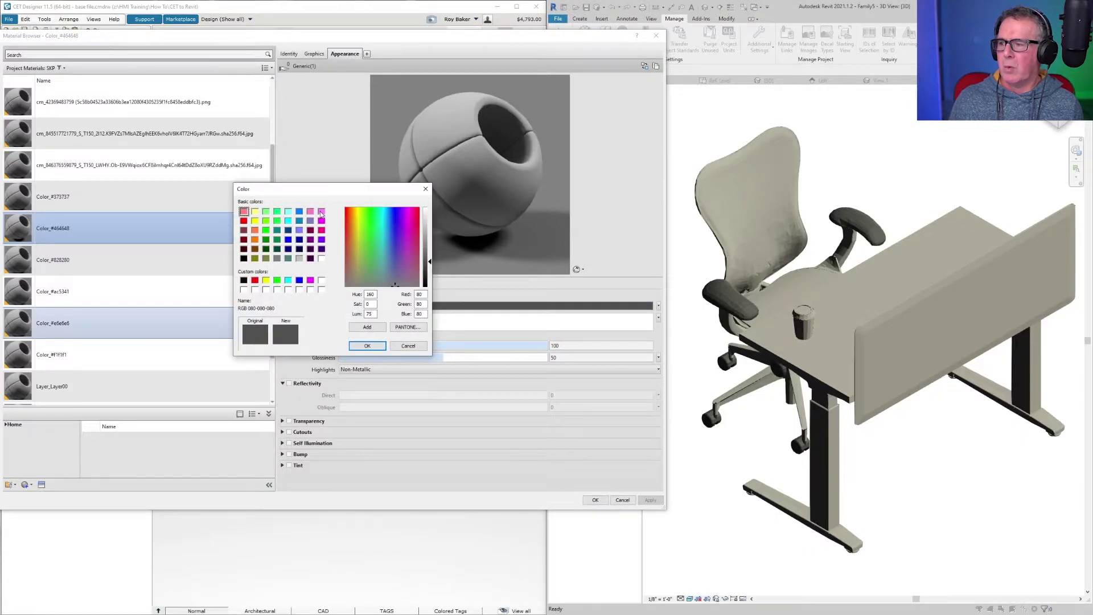
left_click(322, 211)
left_click(368, 345)
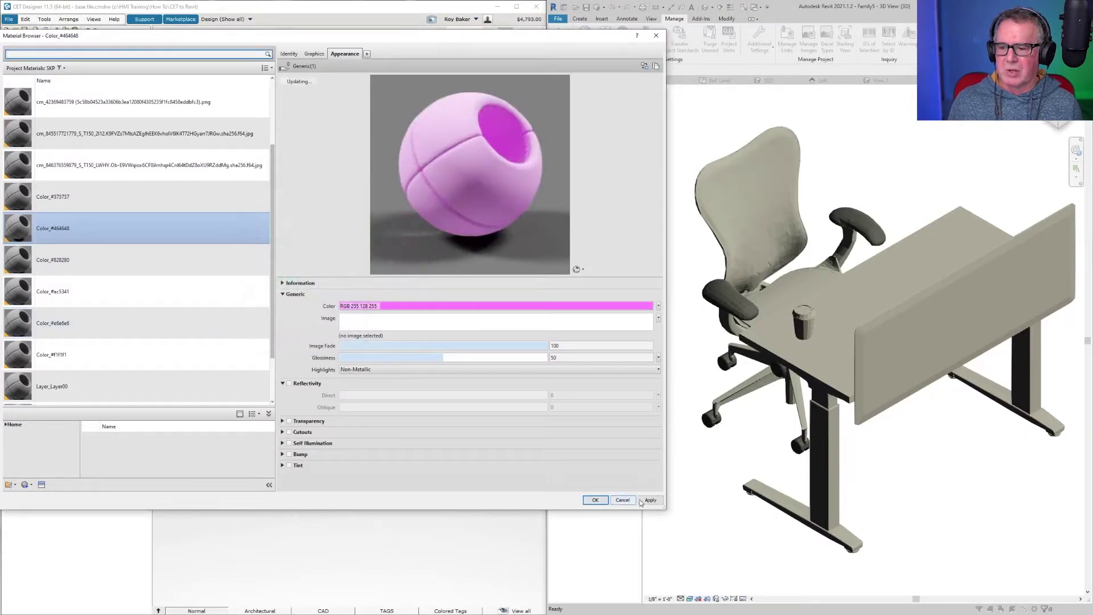
left_click(647, 499)
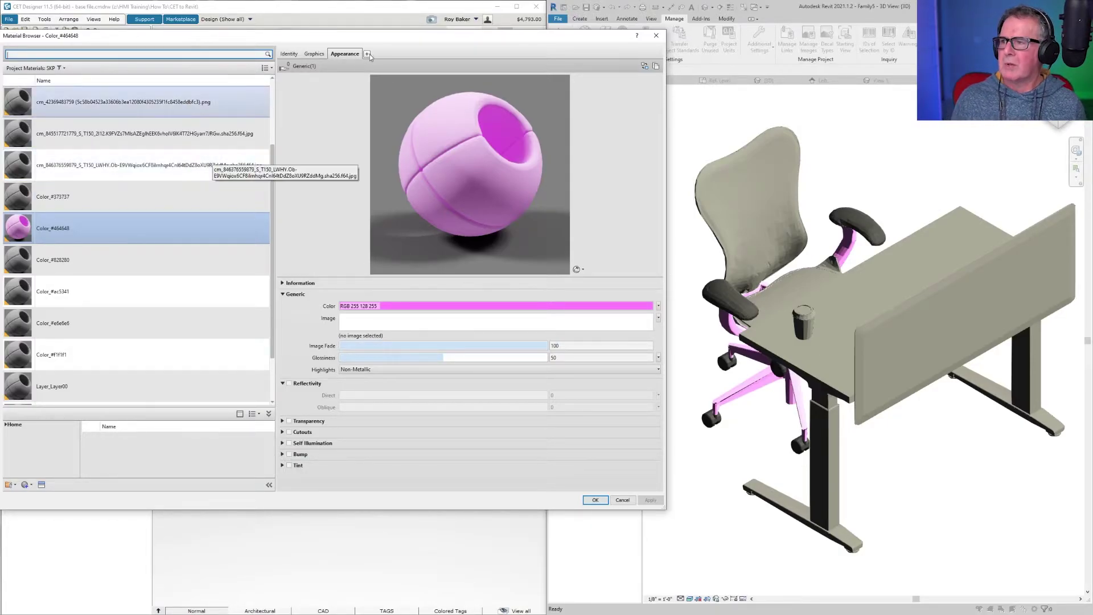
- Save the material's grey shading colour (RGB 70 70 72) as a custom colour
left_click(313, 54)
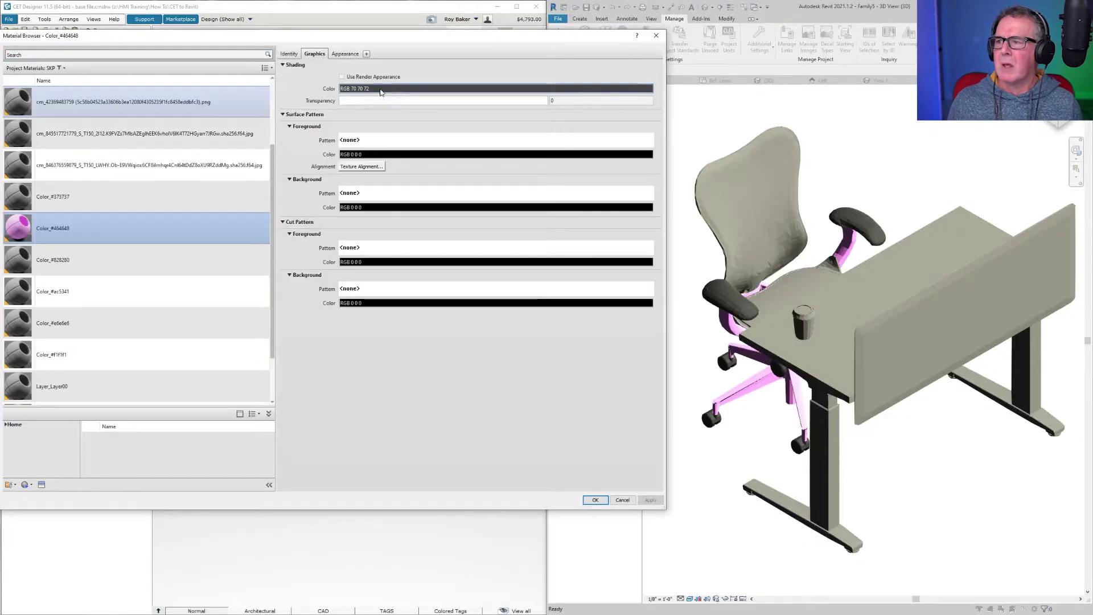
left_click(380, 90)
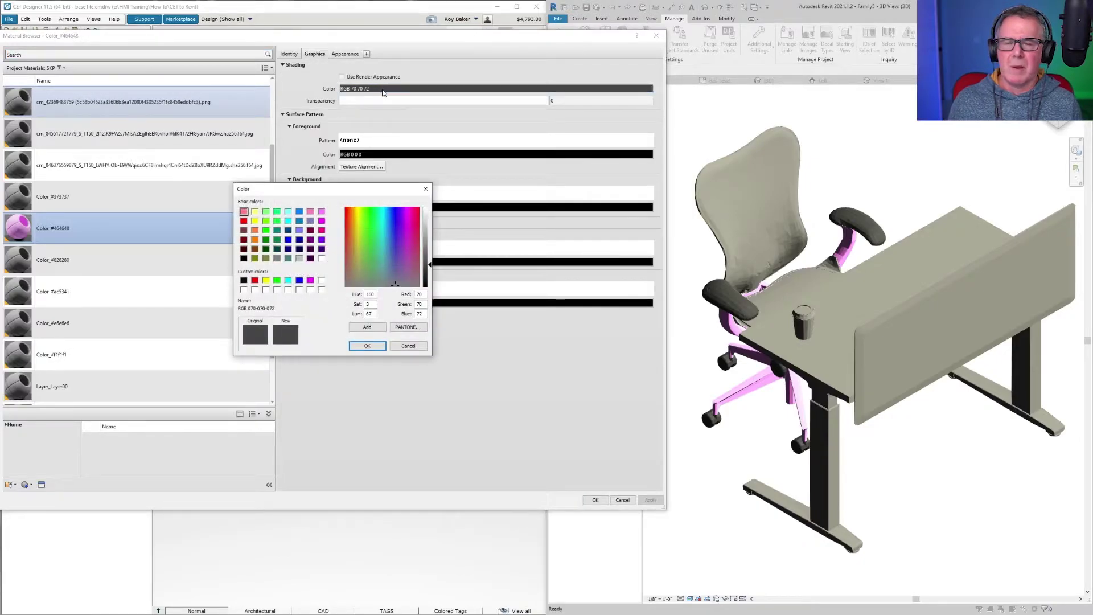
left_click(367, 329)
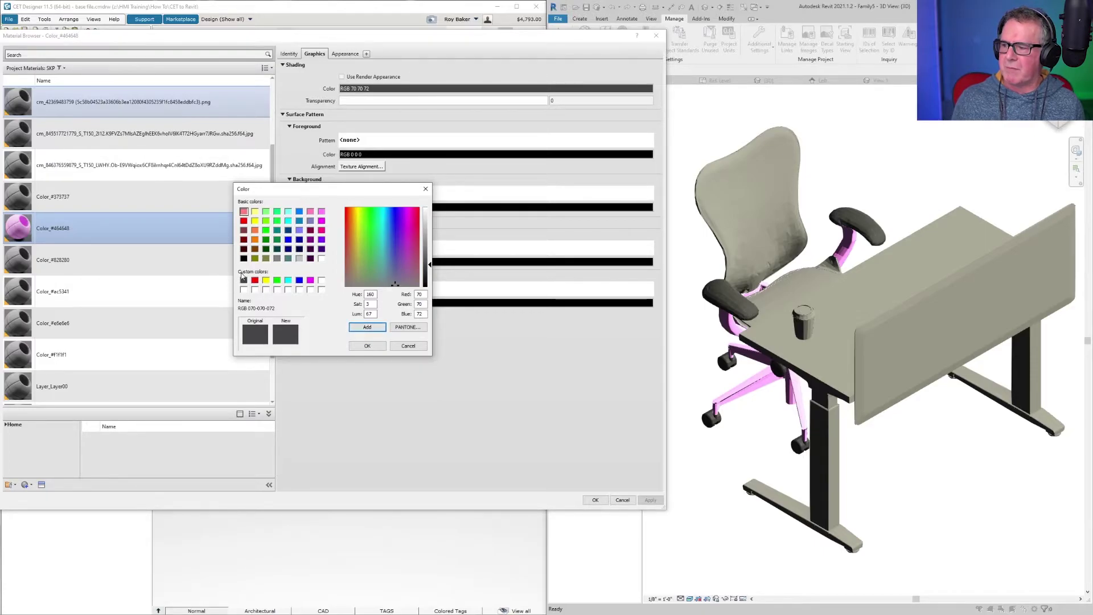
left_click(367, 347)
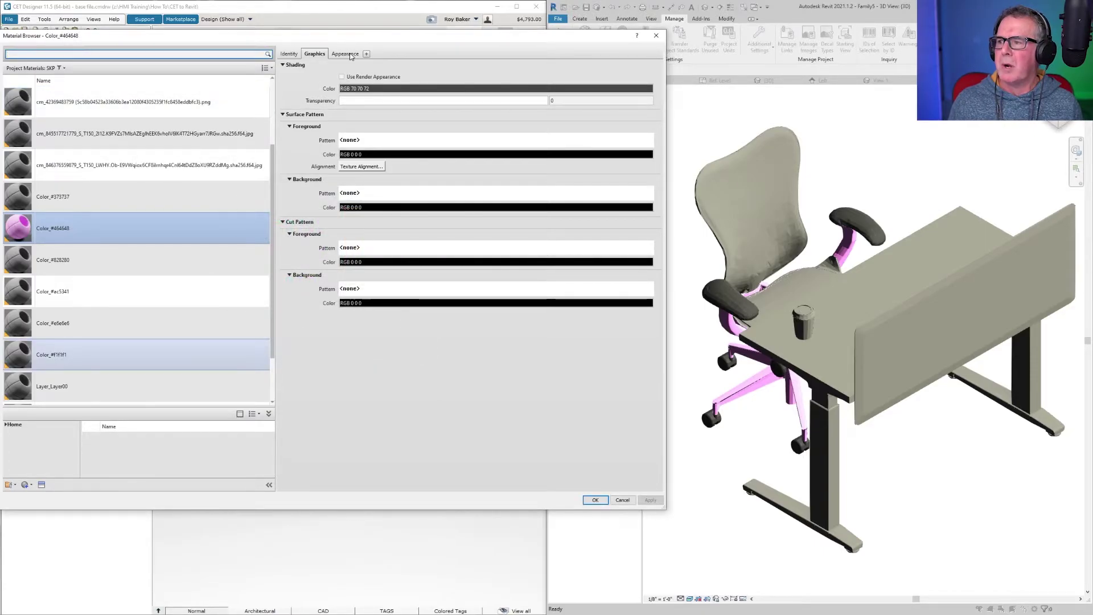
- Set the appearance colour to the saved dark grey RGB 70 70 72
left_click(345, 54)
left_click(394, 305)
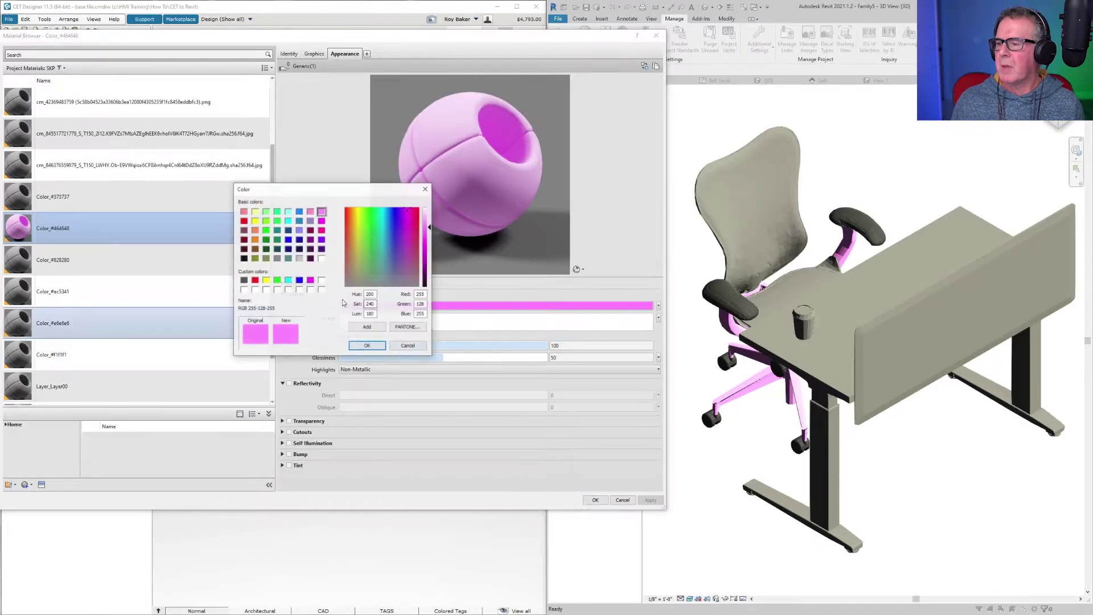
left_click(243, 281)
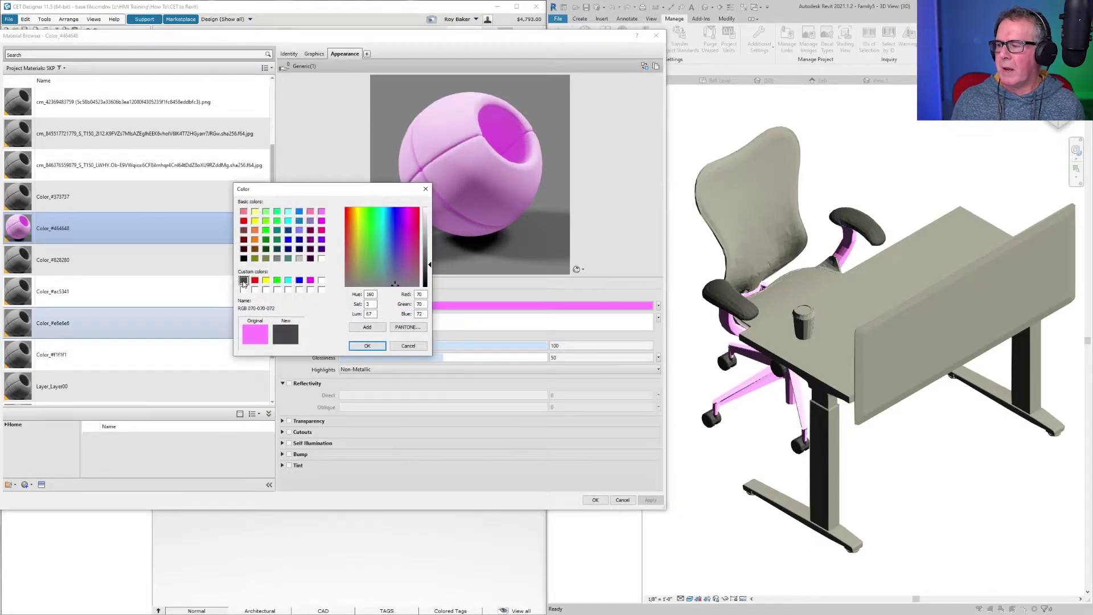
left_click(367, 346)
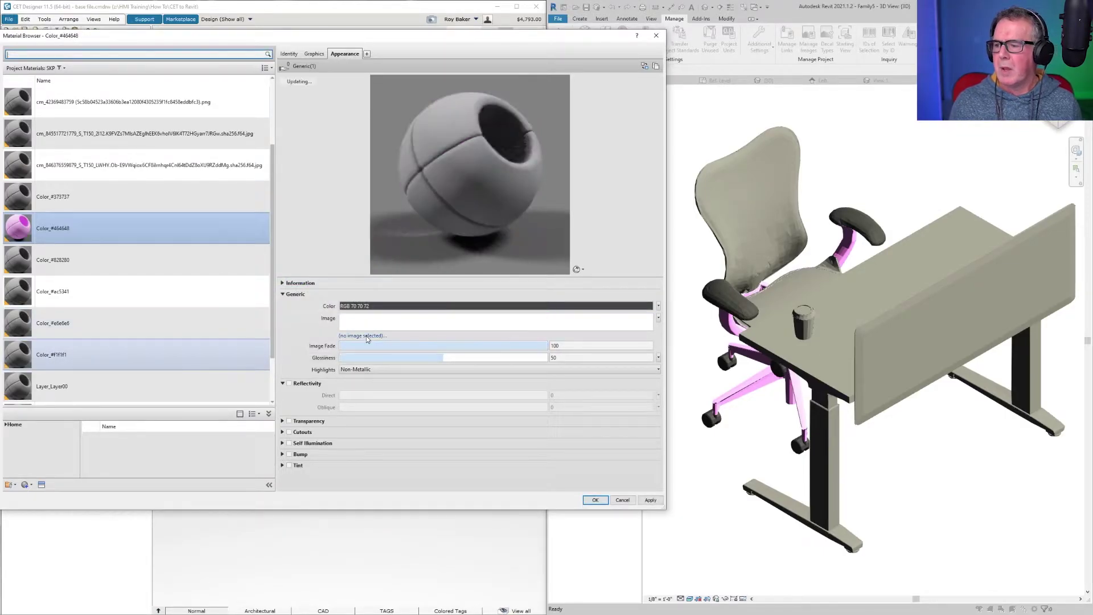
- Enable reflectivity, lower glossiness to 22 and reduce direct reflectivity for a duller finish
left_click(289, 383)
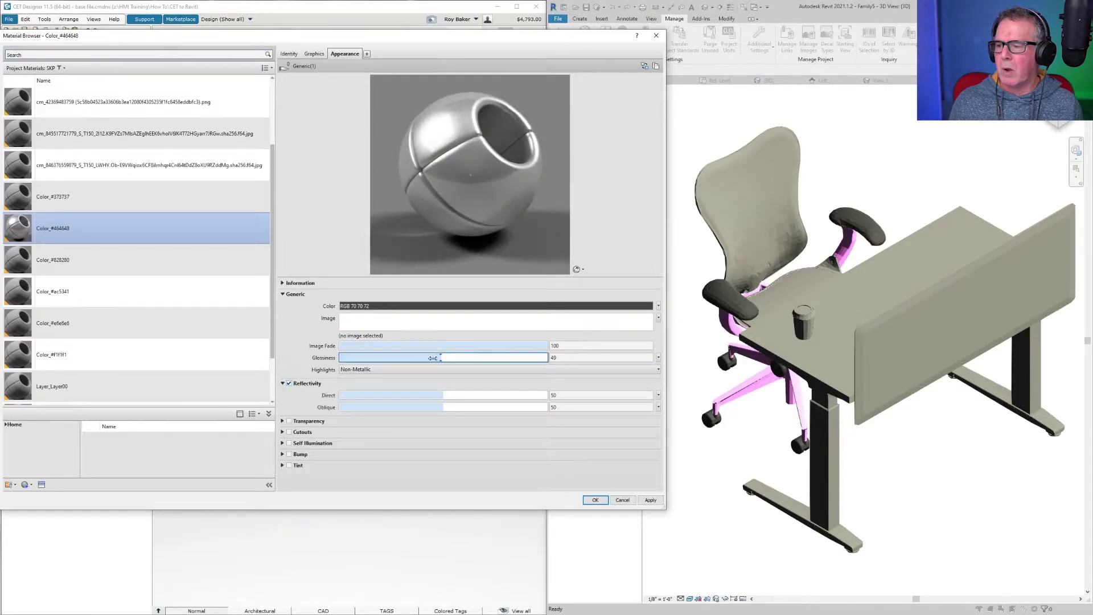
left_click_drag(438, 357, 384, 357)
left_click_drag(442, 395, 403, 395)
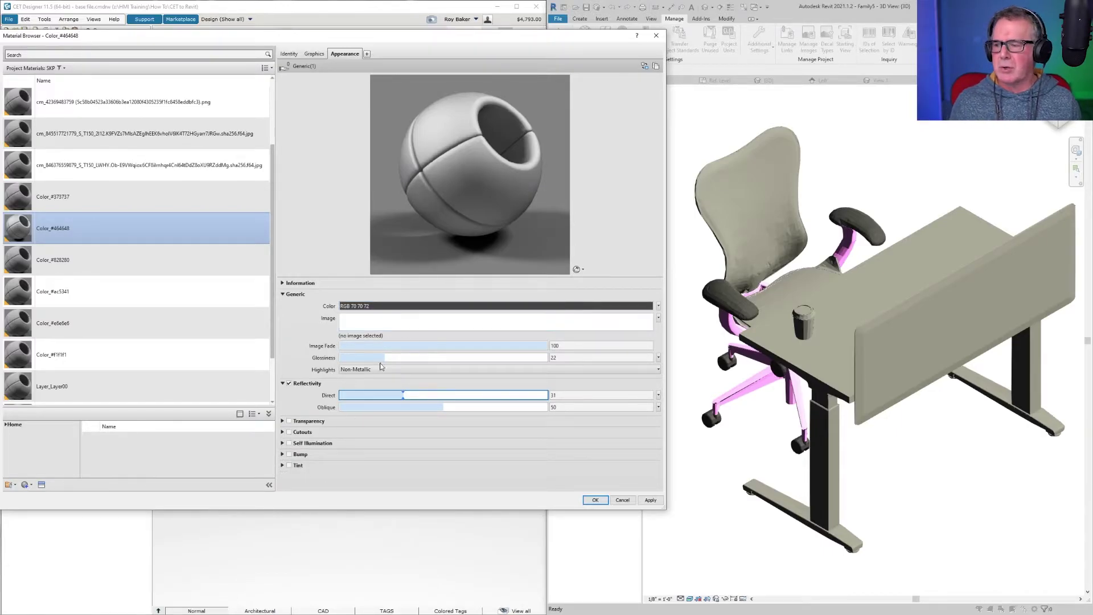
left_click(399, 307)
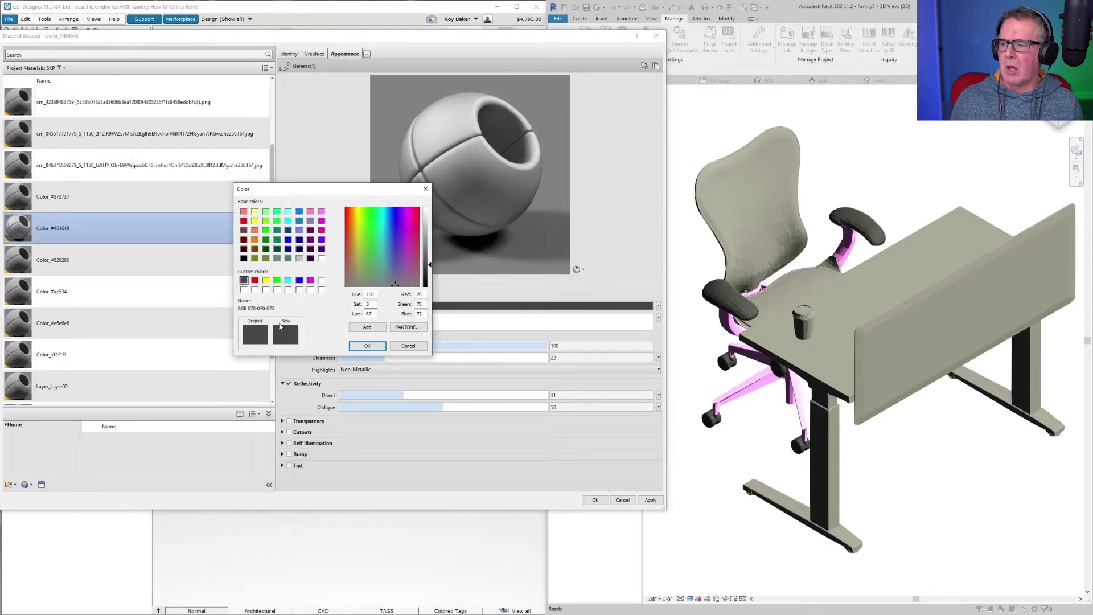
left_click(356, 346)
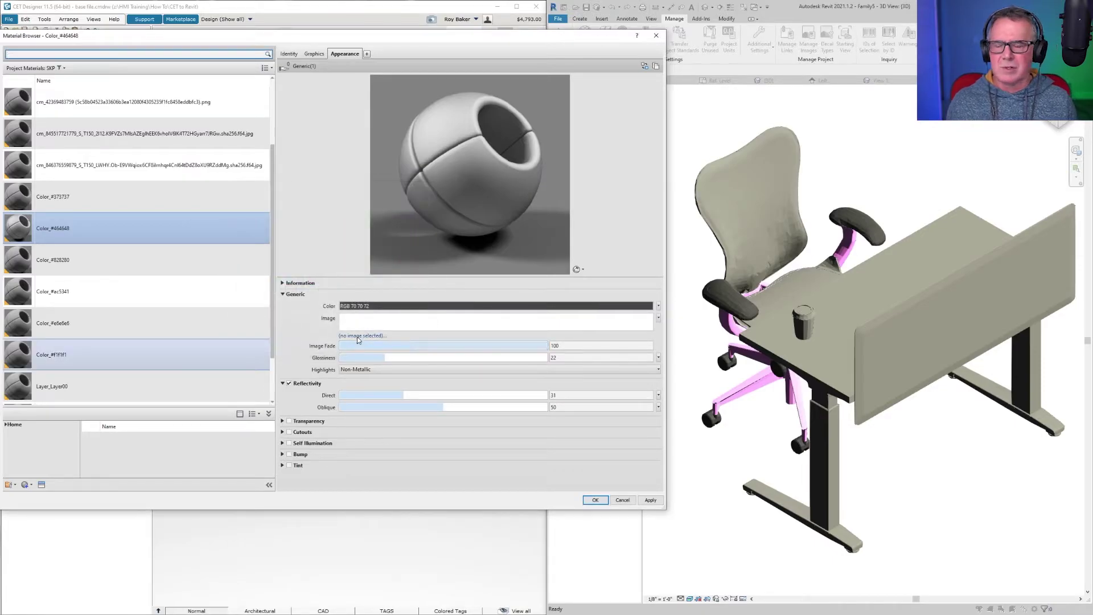
- Enable tint with the dark grey RGB 70 70 72 colour and apply the material
left_click(283, 465)
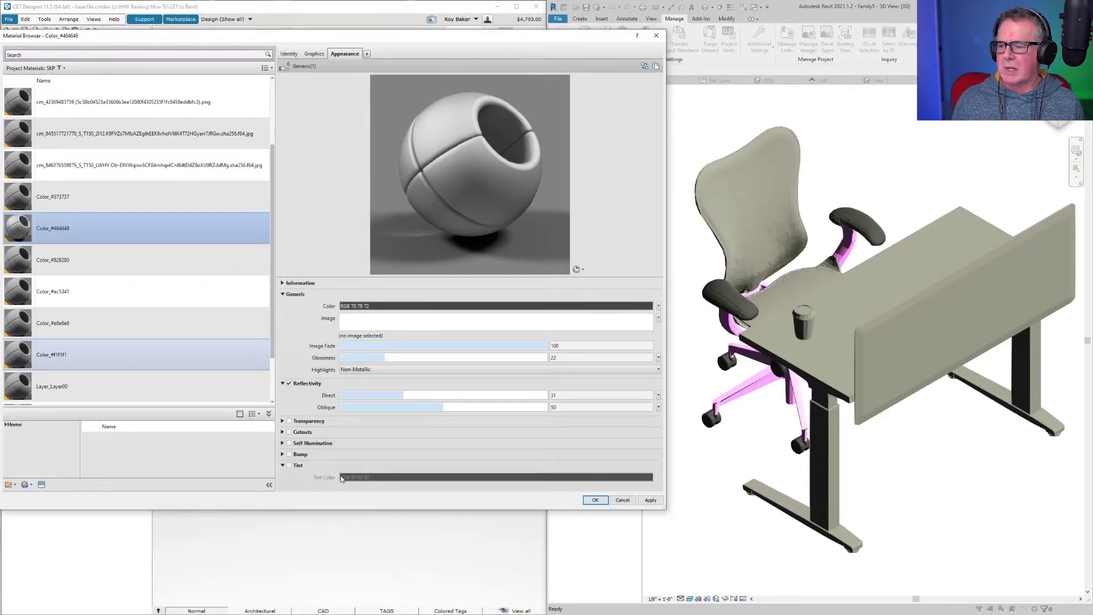
left_click(289, 465)
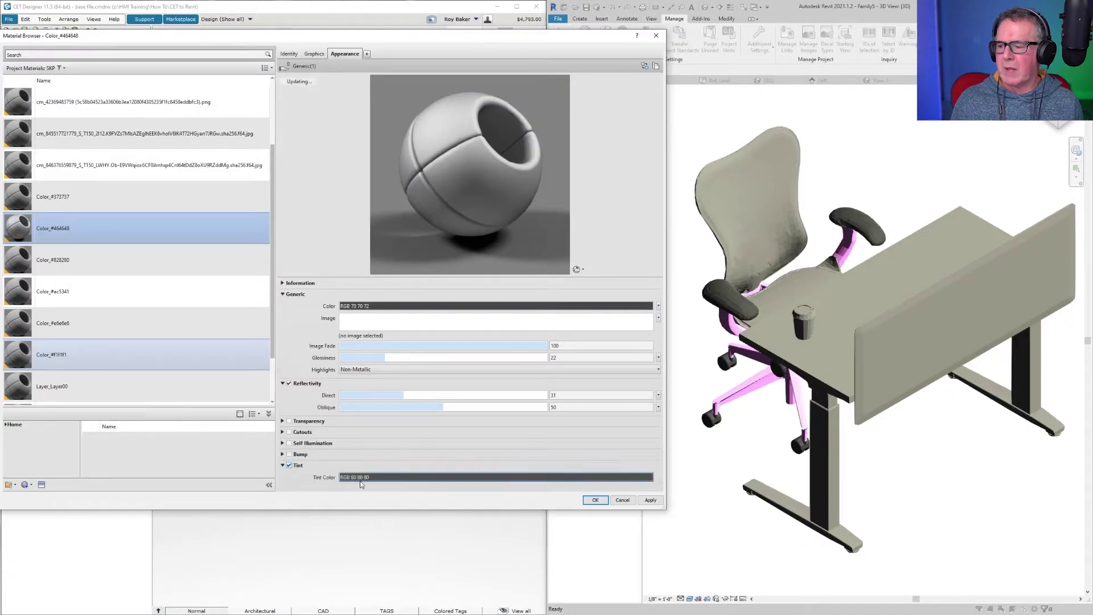
left_click(376, 477)
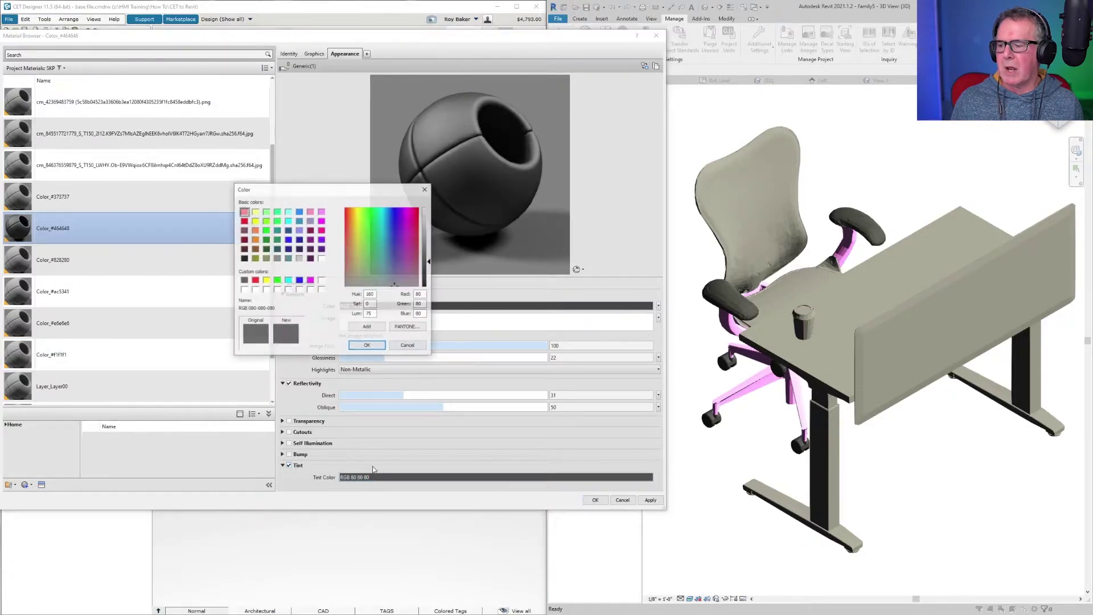
left_click(244, 280)
left_click(365, 345)
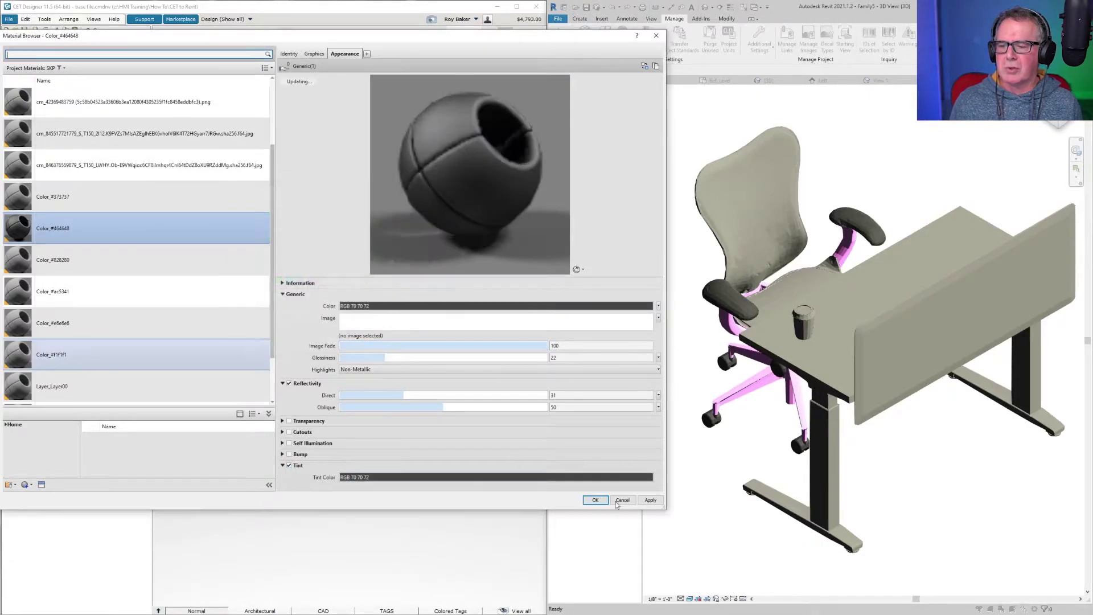
left_click(650, 500)
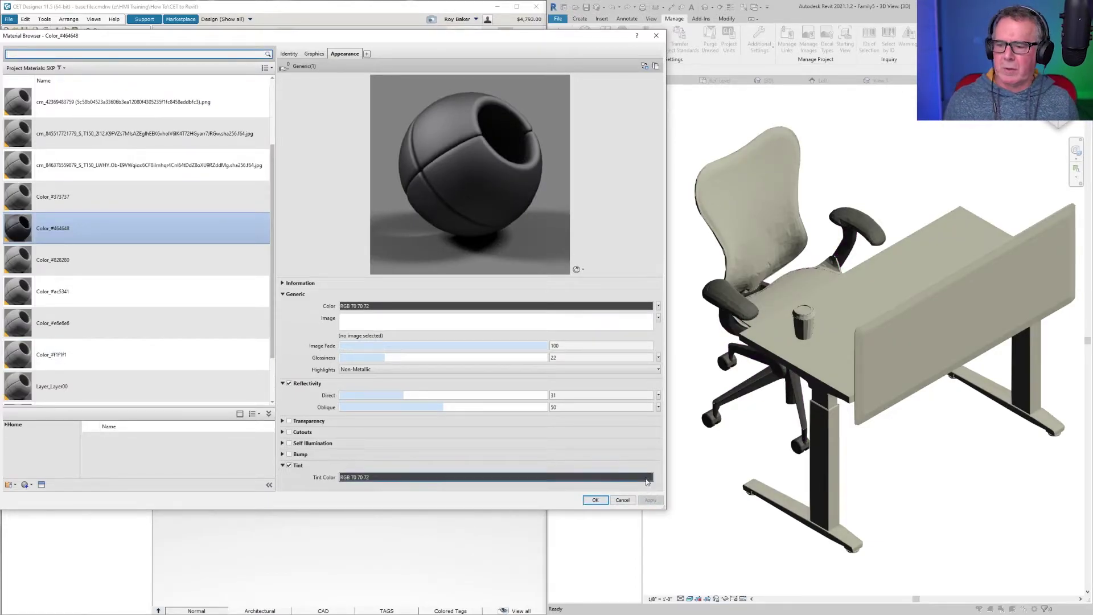
- Save the fabric panel material's teal shading colour RGB 144 190 191 as a custom colour
left_click(77, 142)
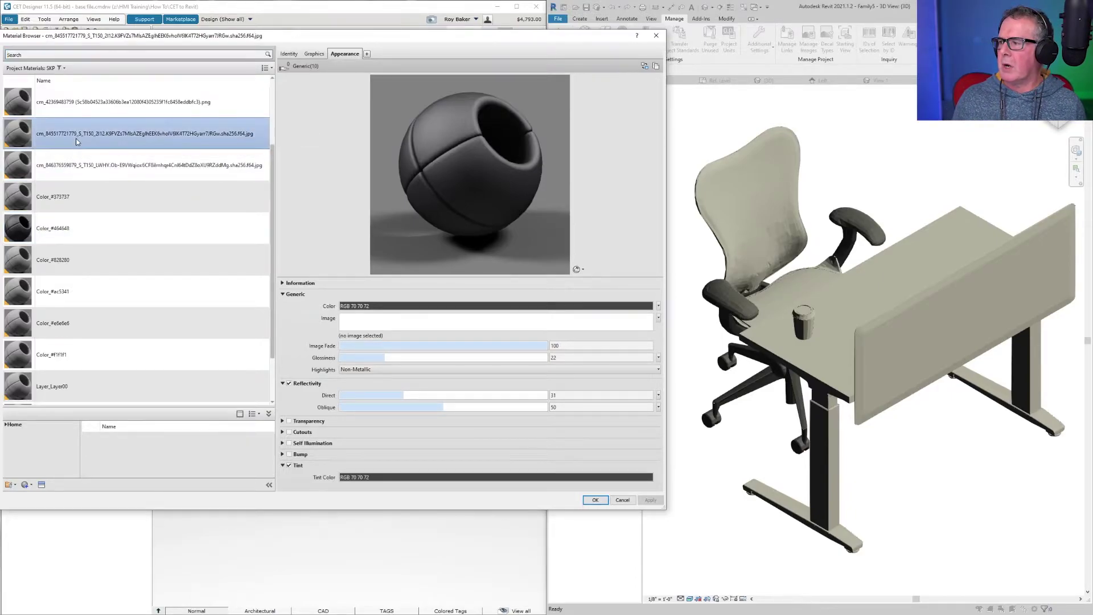
left_click(315, 54)
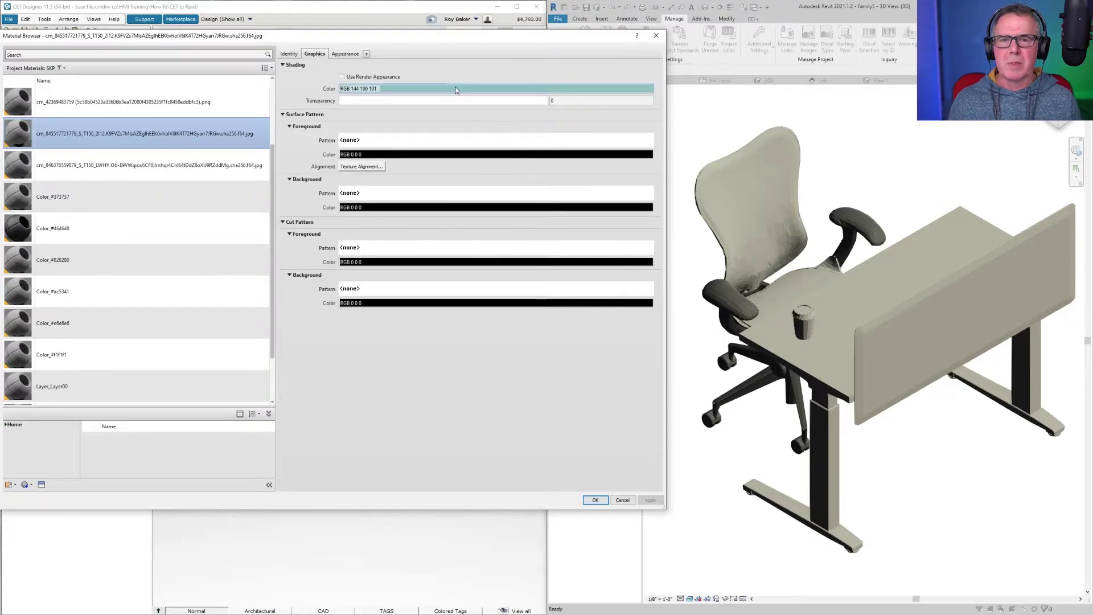
left_click_drag(321, 36, 375, 77)
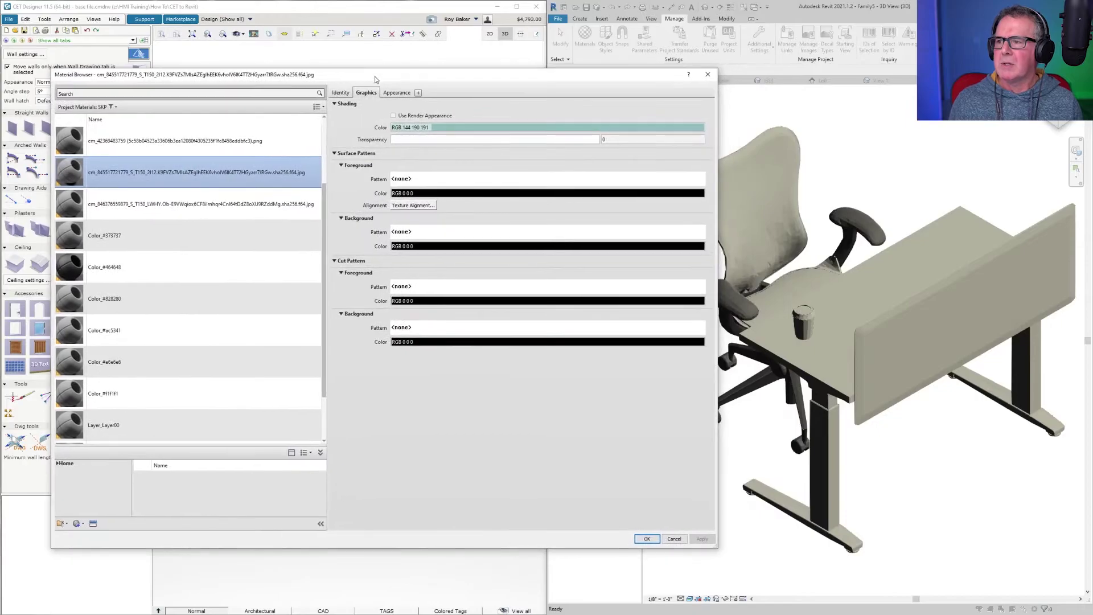
left_click(470, 127)
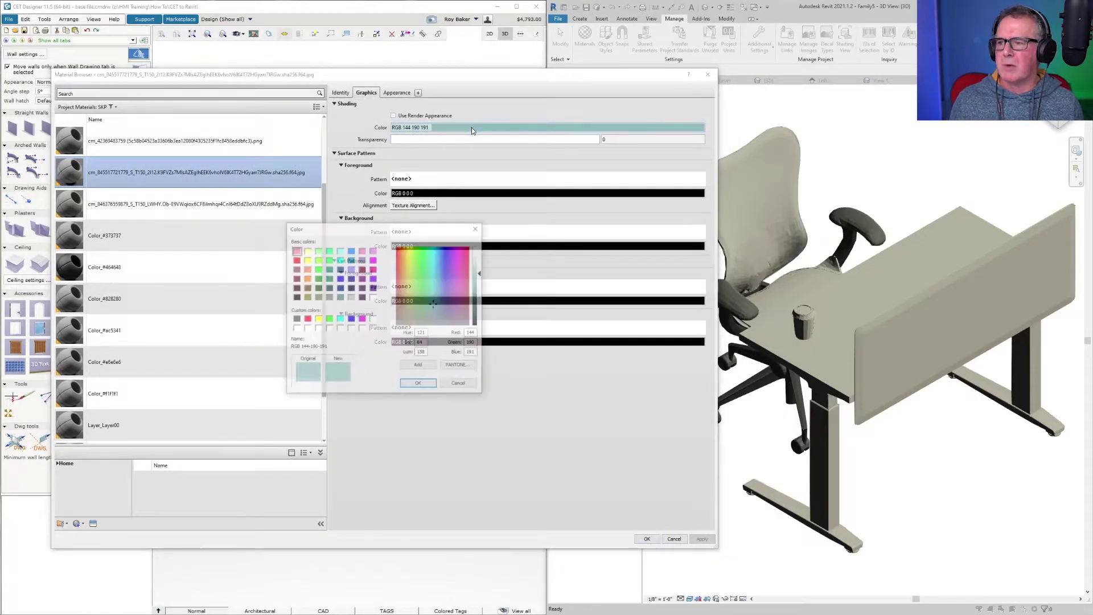
left_click(419, 367)
left_click(419, 385)
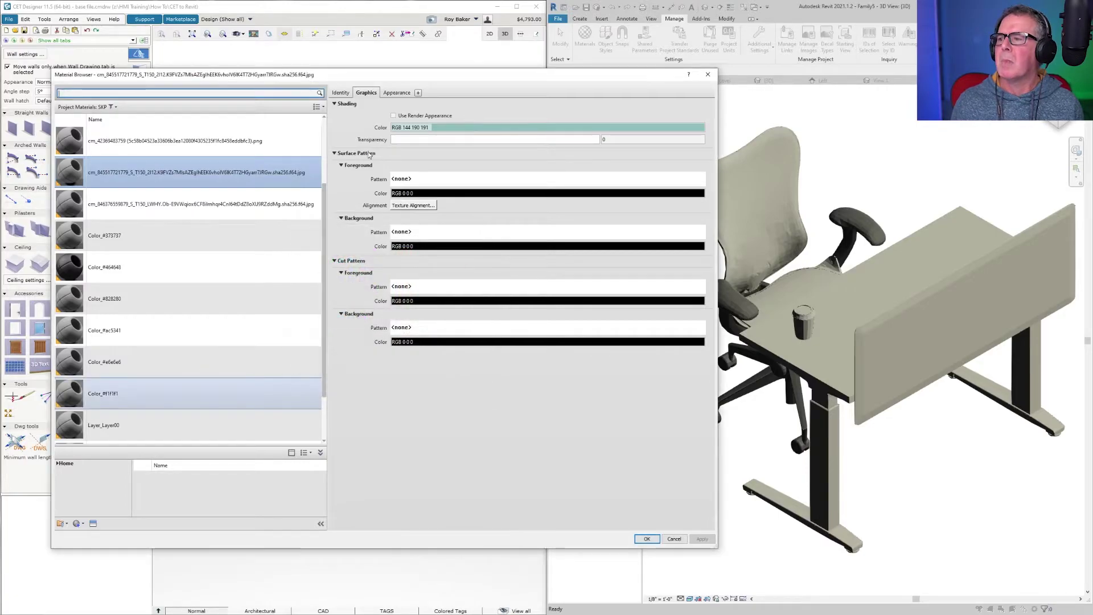
- Set the fabric material's appearance colour to the saved teal and apply it
left_click(389, 93)
left_click(446, 344)
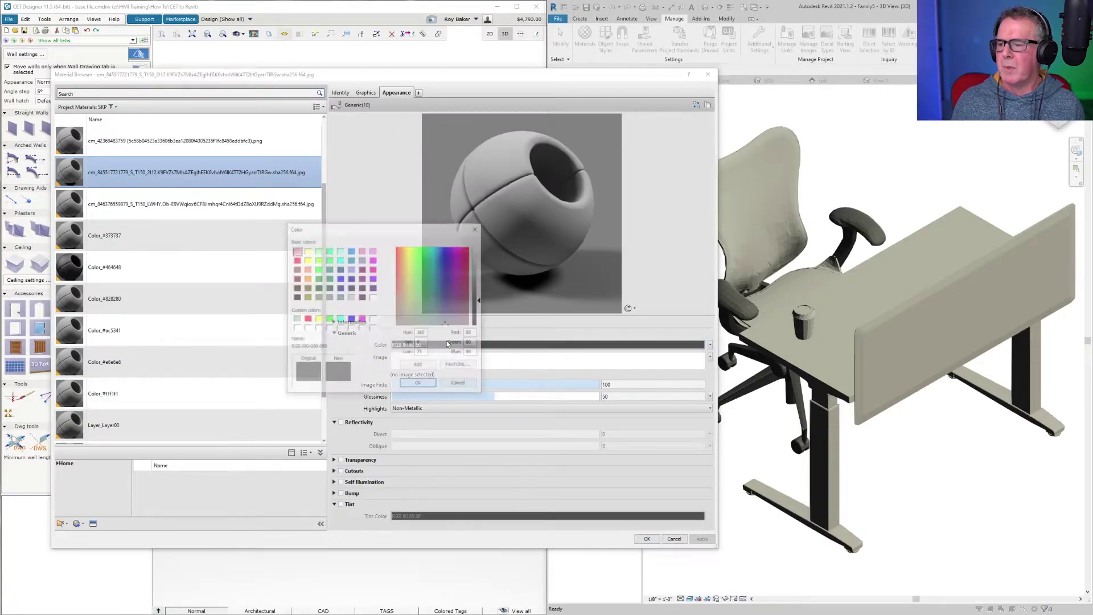
left_click(296, 320)
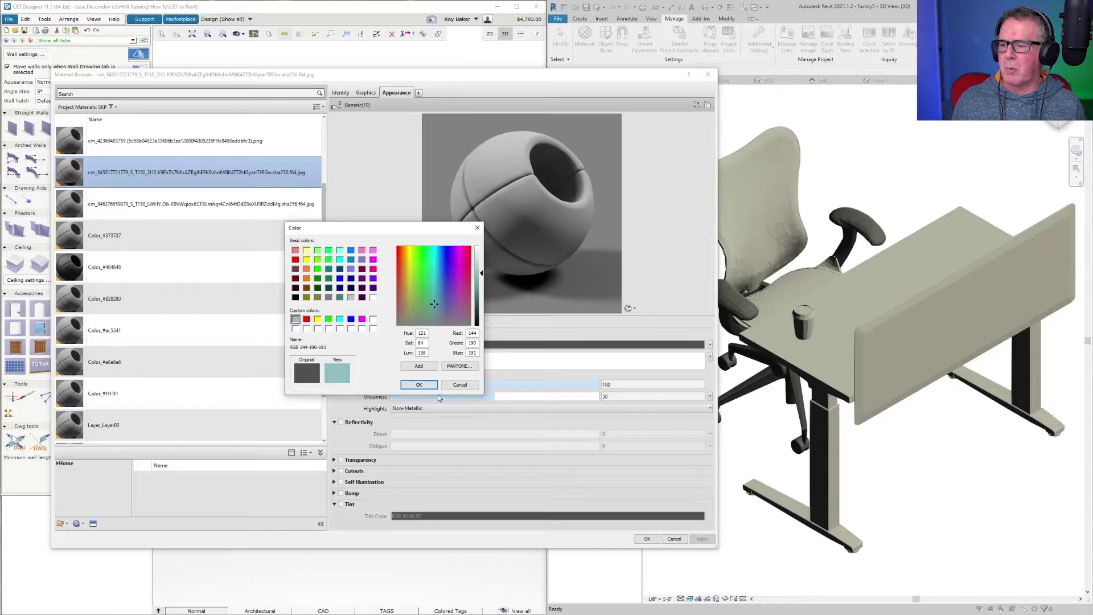
left_click(419, 385)
left_click(701, 538)
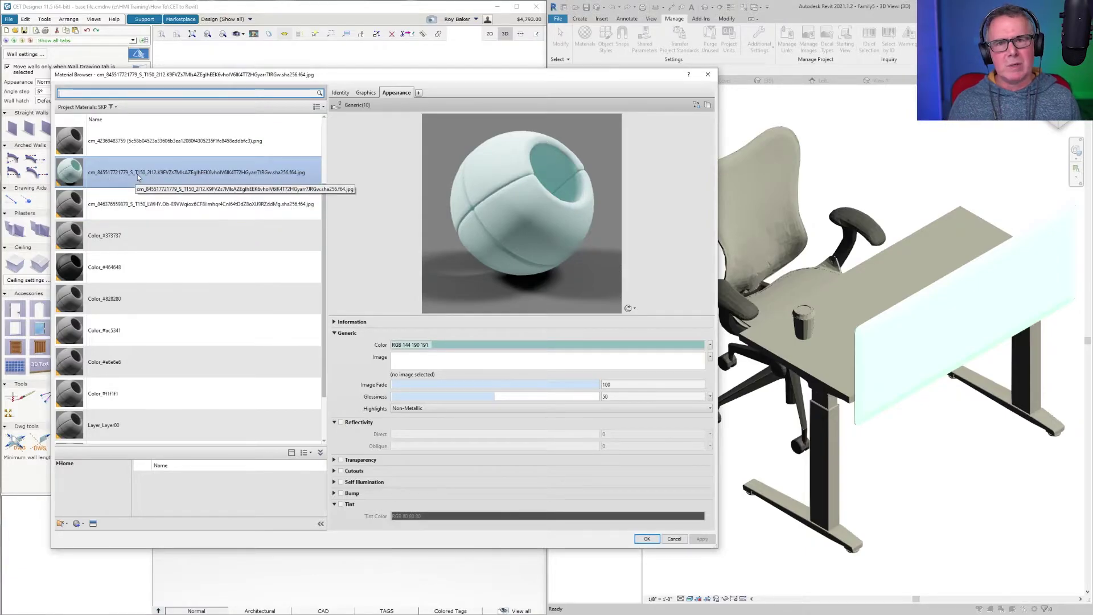
left_click(228, 141, "ctrl")
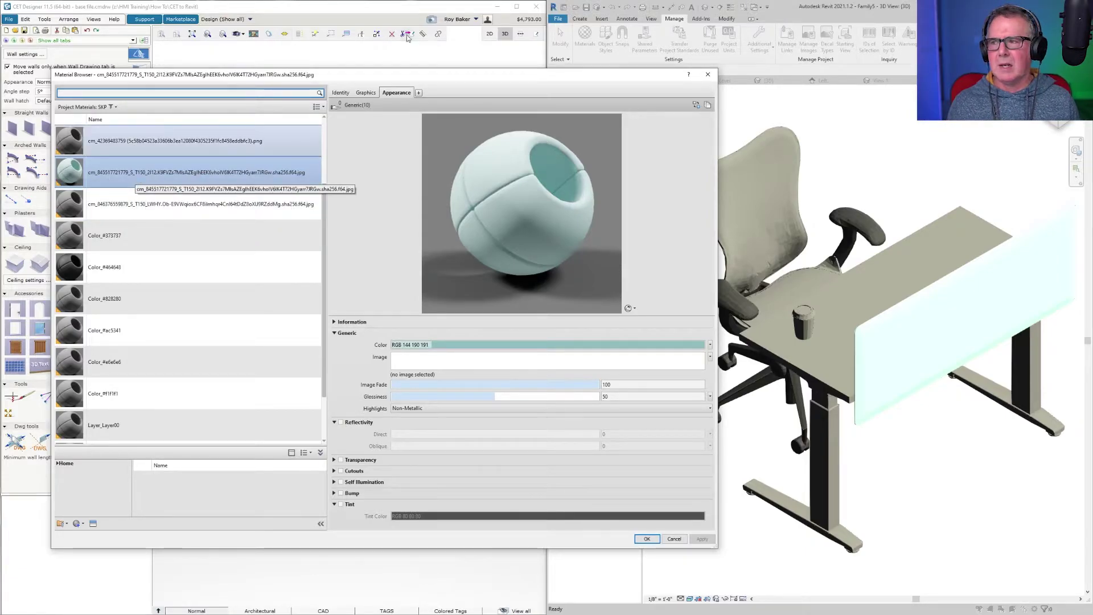
- Copy the fabric material's full name from Identity, then open the appearance Image file chooser
left_click(341, 93)
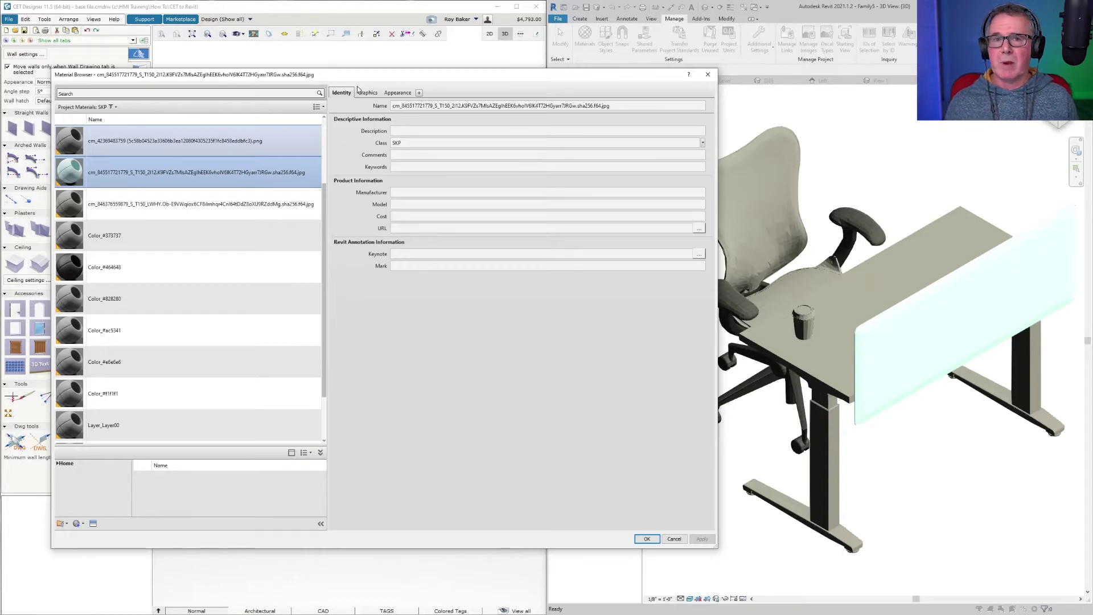
triple_click(631, 107)
key("ctrl+c")
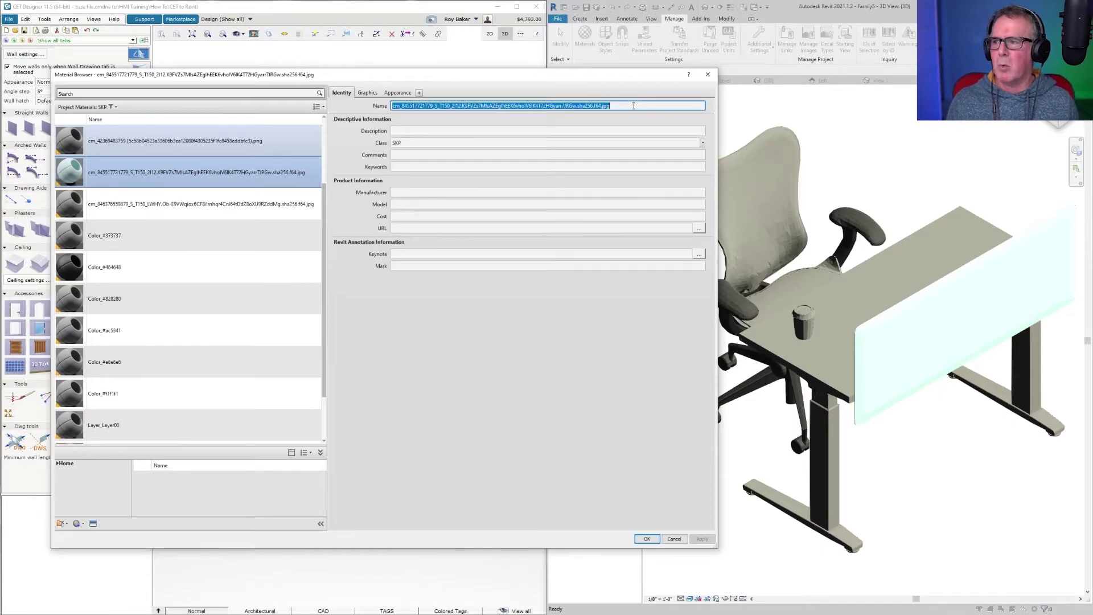
left_click(398, 93)
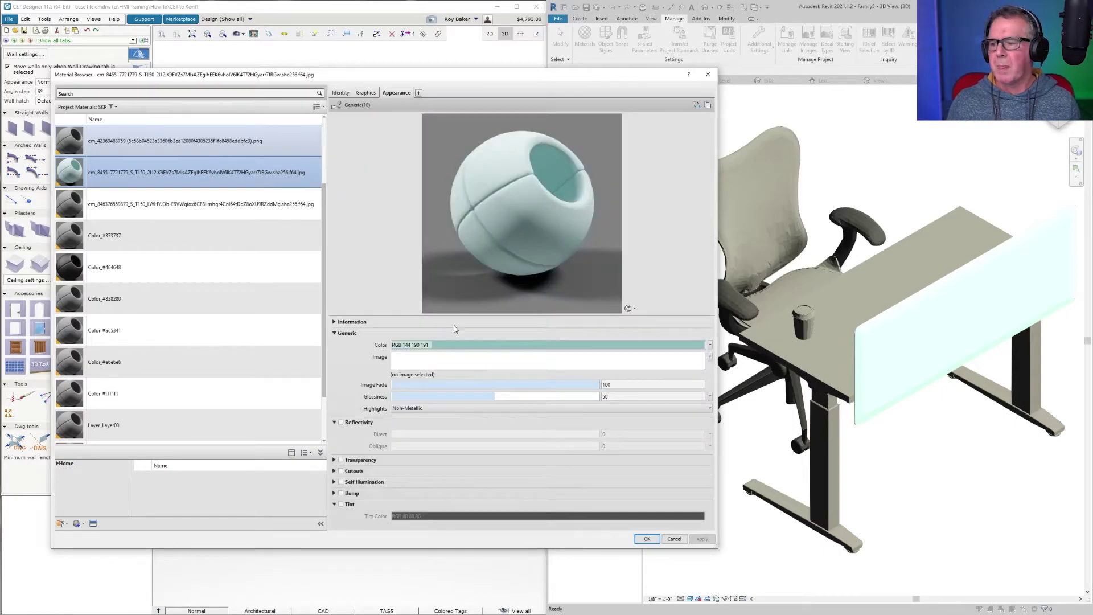
left_click(531, 363)
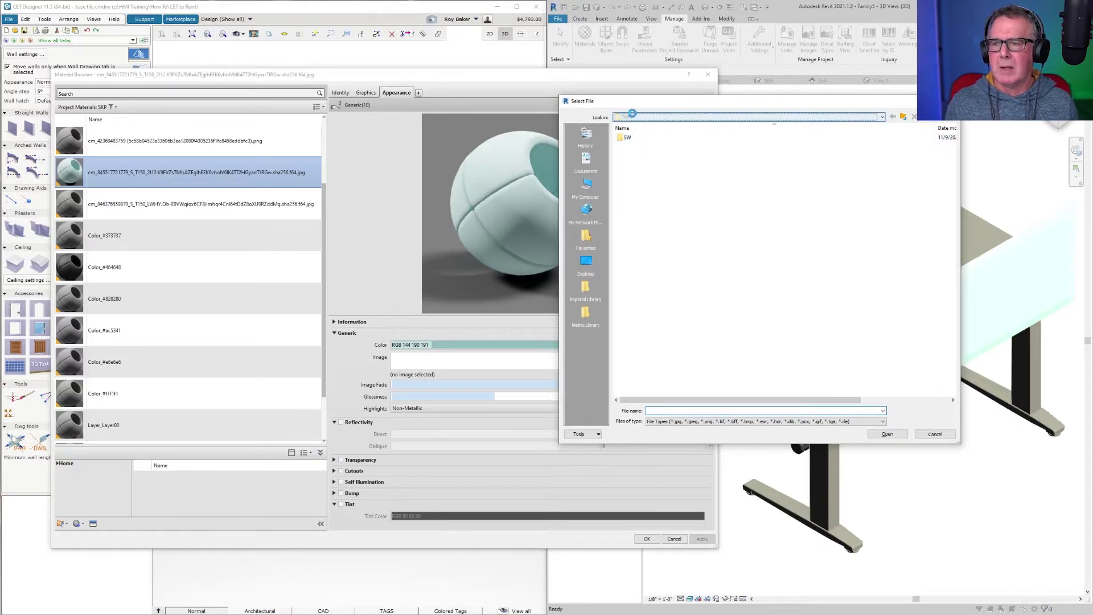
- Browse to C:\Users\…\AppData\Local\CET Data\64-bit\custom\sketchUp\export
left_click(631, 117)
left_click(648, 139)
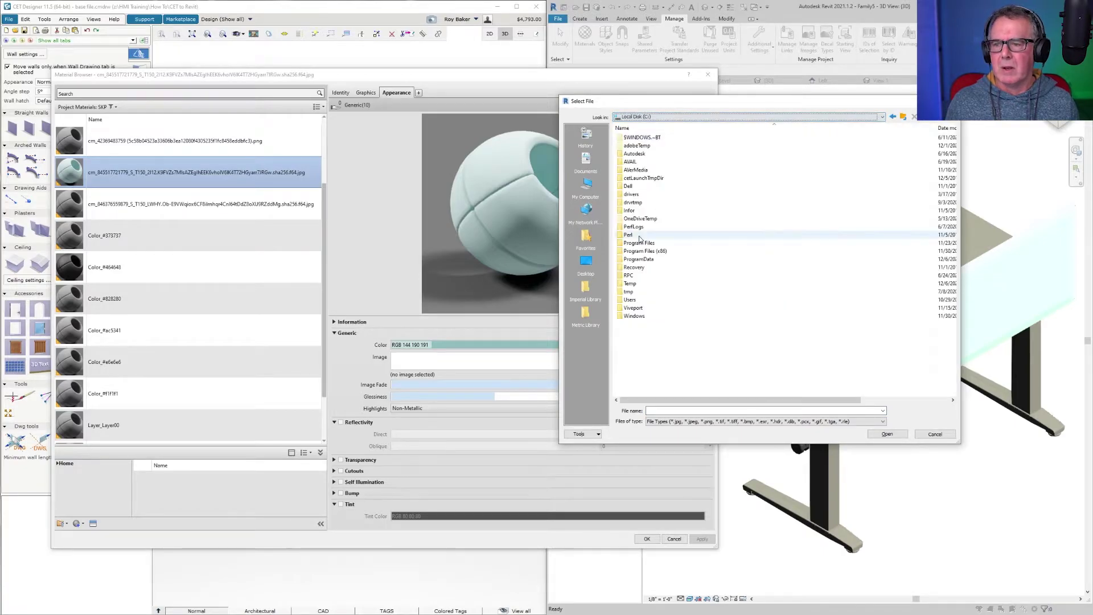
double_click(629, 300)
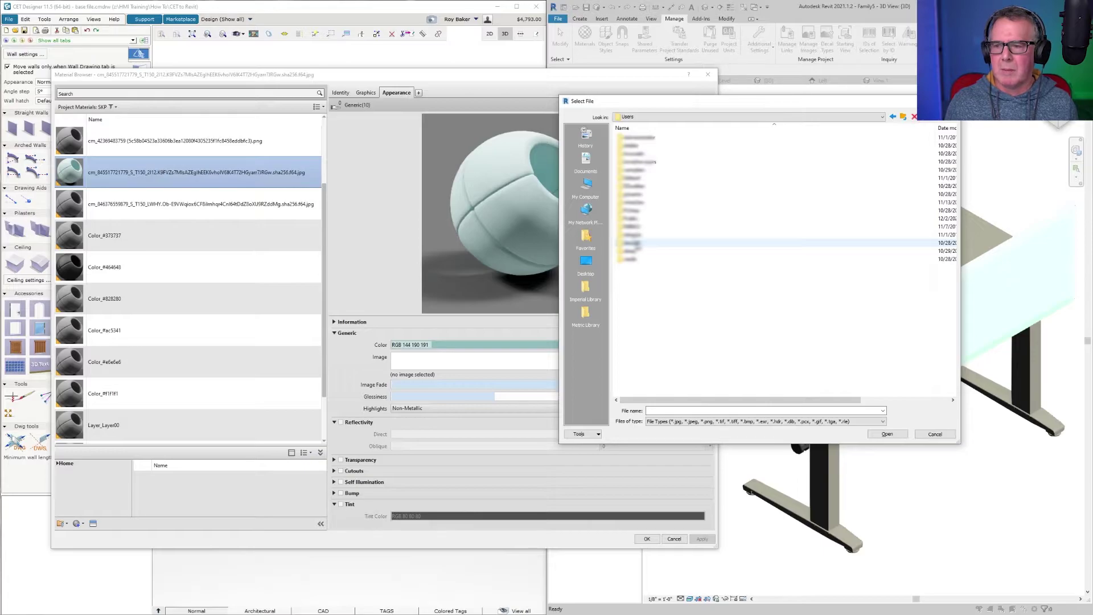
double_click(637, 244)
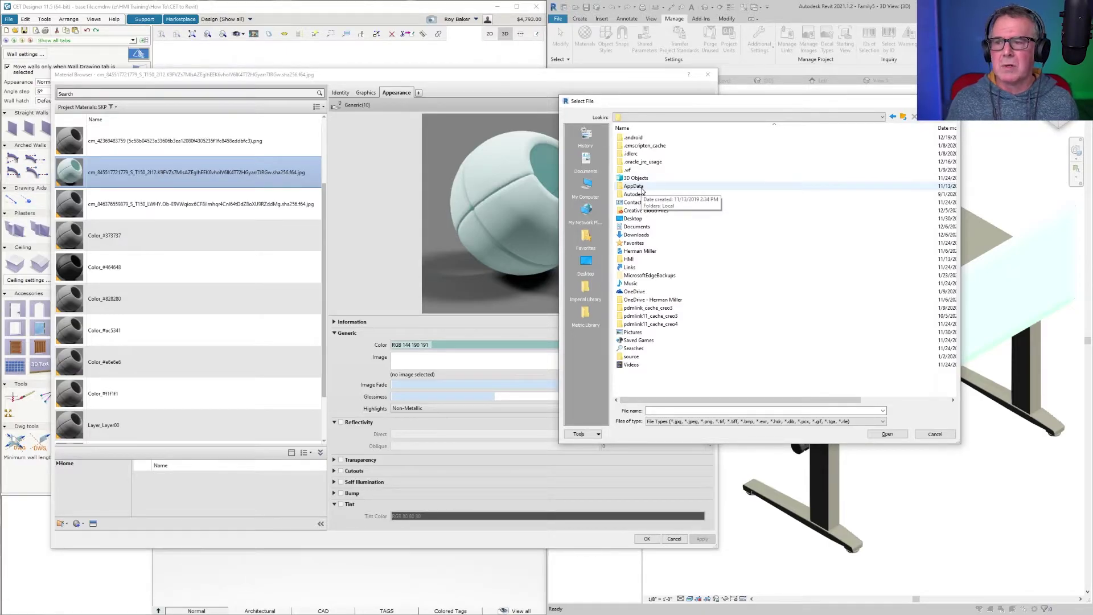
left_click(642, 189)
double_click(642, 189)
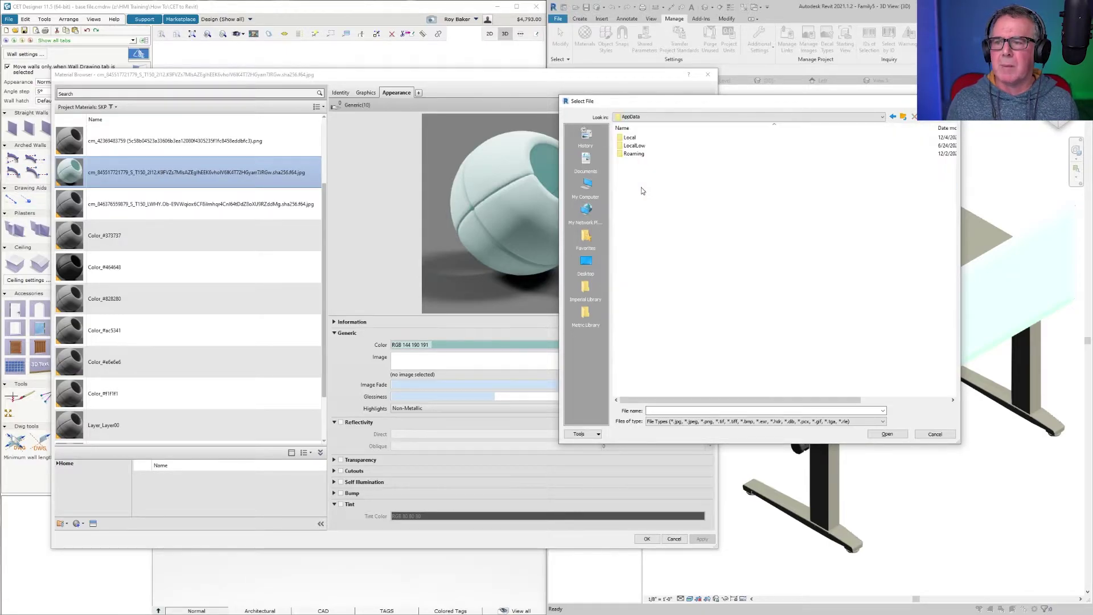
double_click(632, 142)
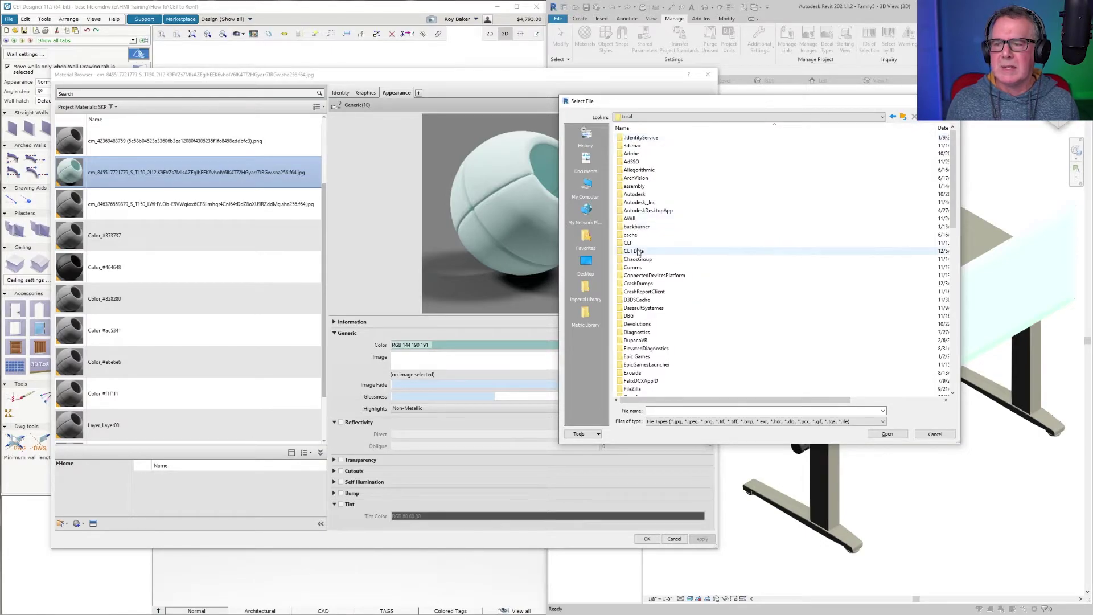
double_click(637, 247)
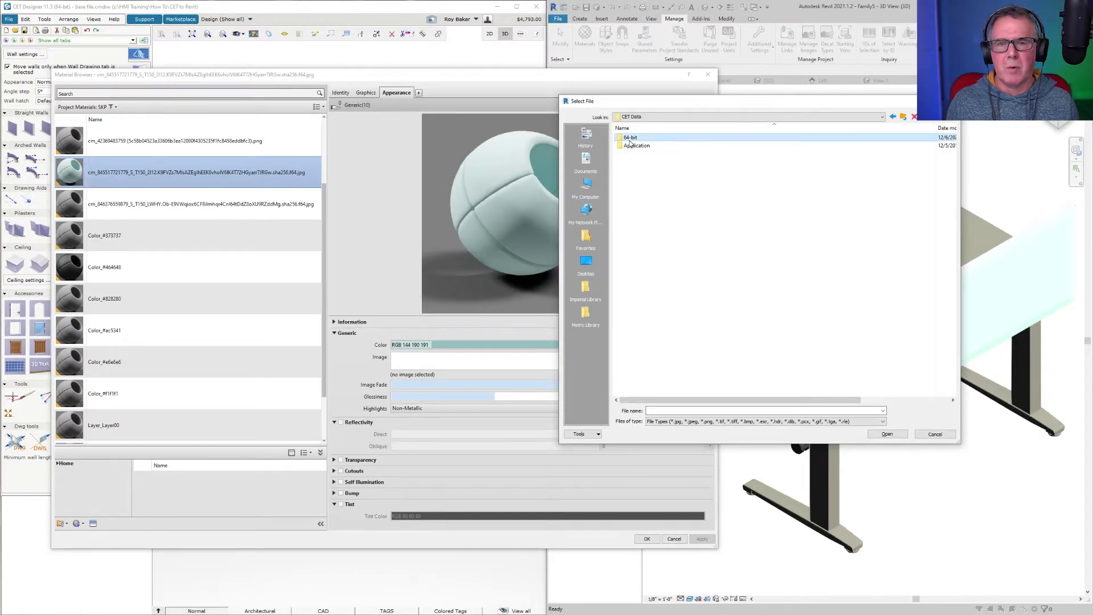
double_click(630, 144)
double_click(645, 180)
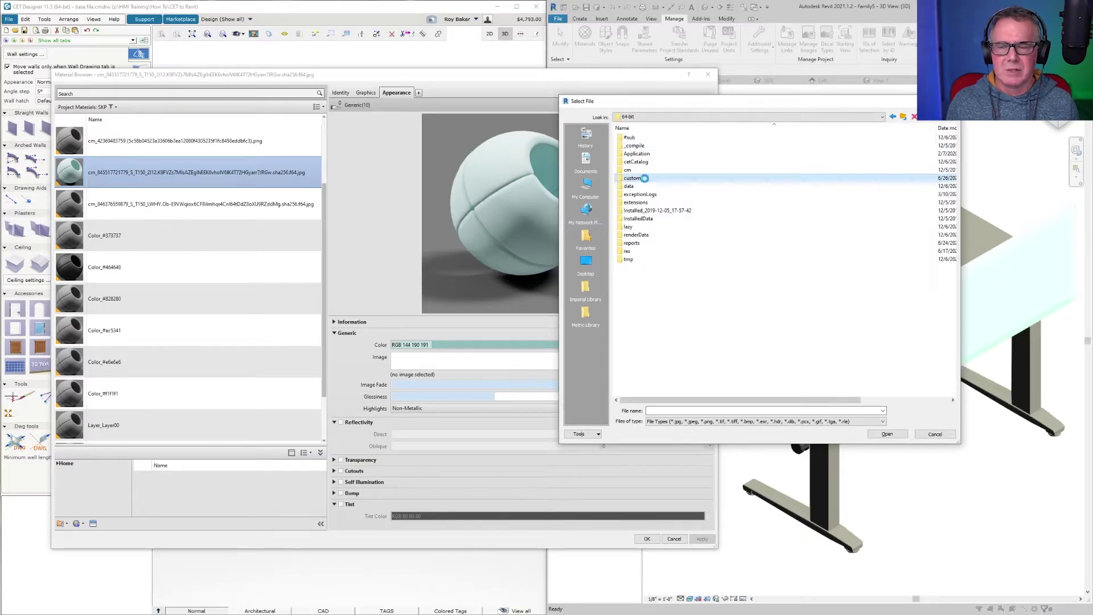
double_click(643, 145)
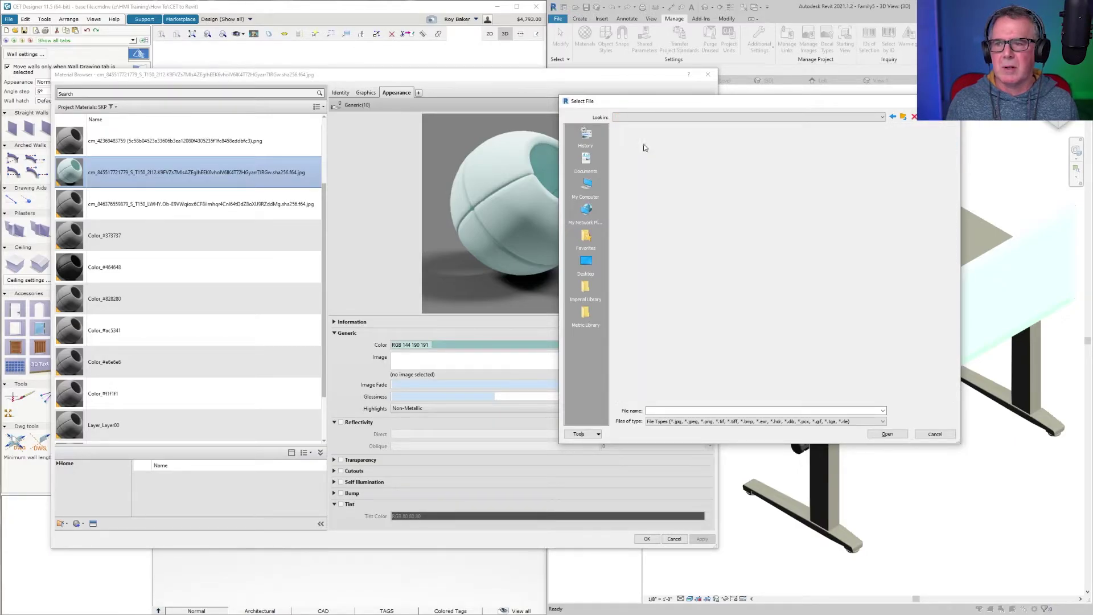
double_click(644, 141)
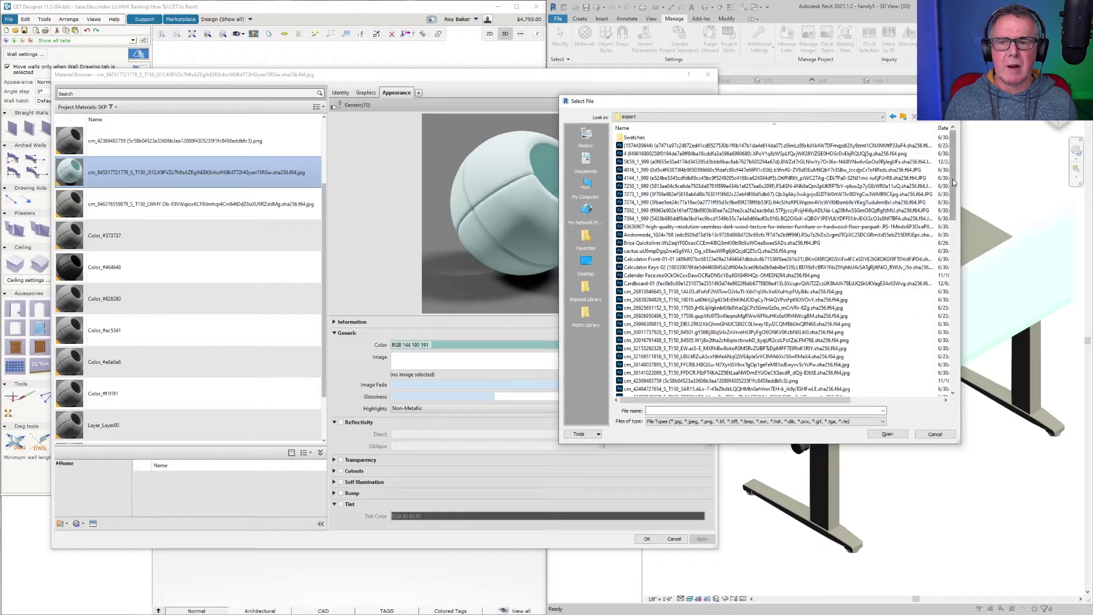
- Paste the copied material name as the file name and load that fabric jpg
left_click_drag(952, 179, 960, 273)
scroll(910, 313, "up", 10)
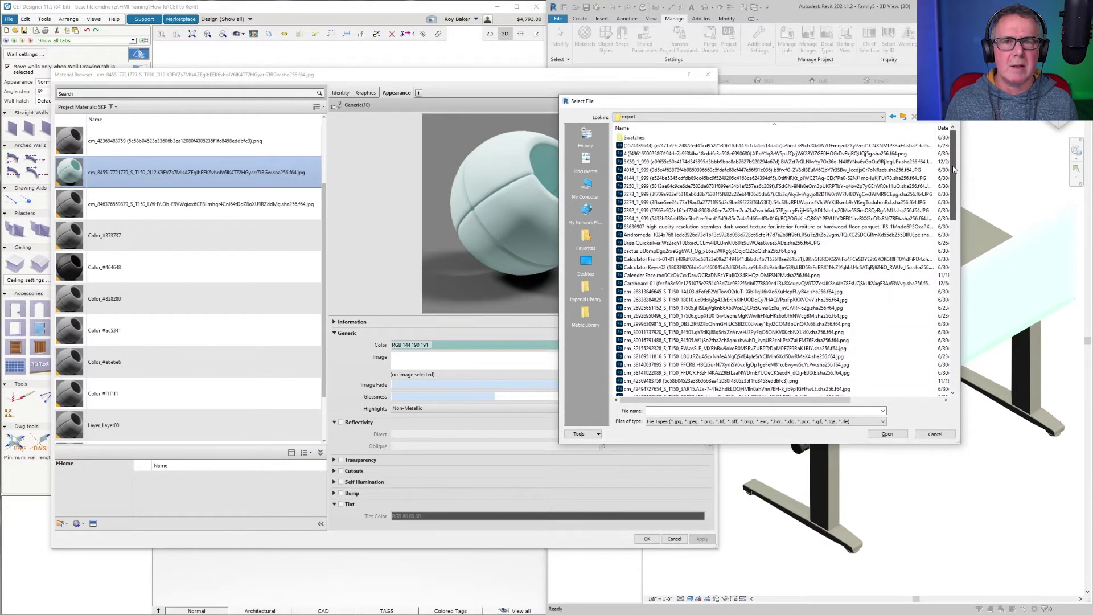
left_click(716, 410)
key("ctrl+v")
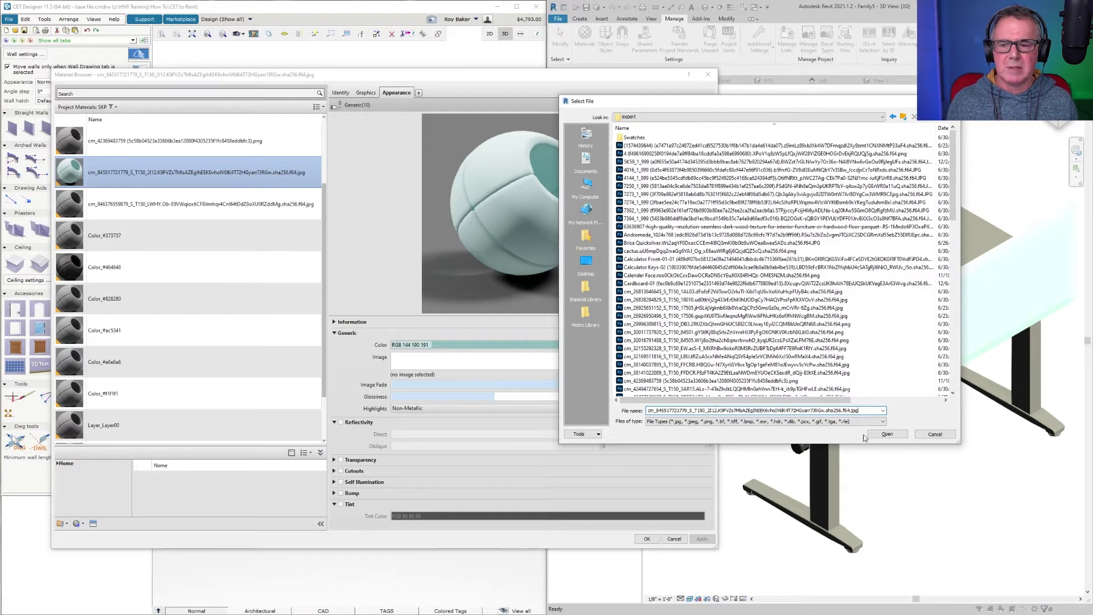
left_click(885, 433)
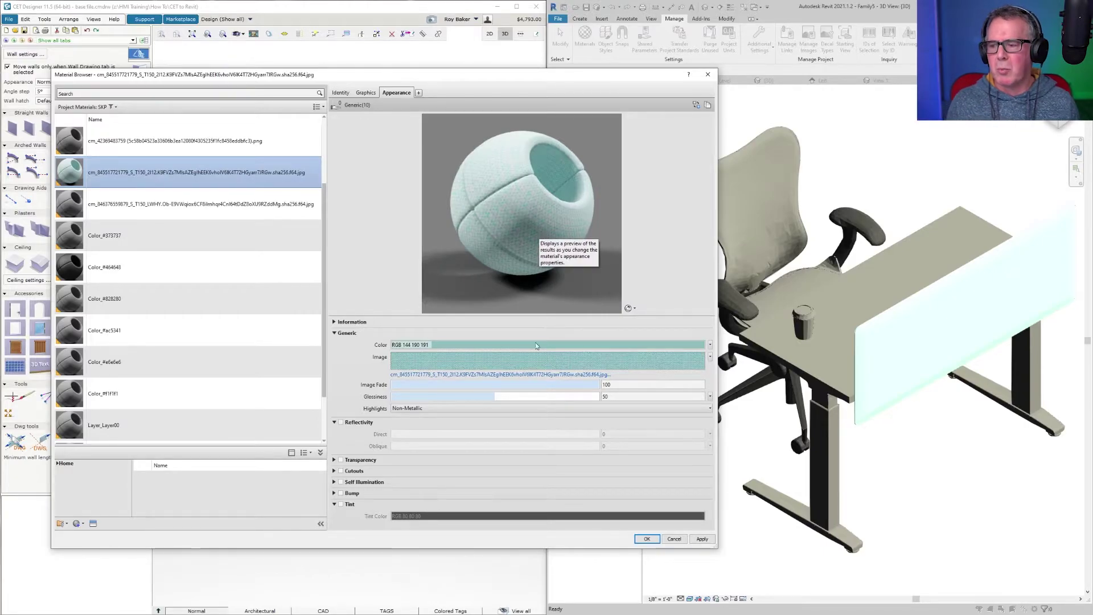
- Set the fabric texture's brightness to 5, apply it, and move the Material Browser aside
left_click(544, 358)
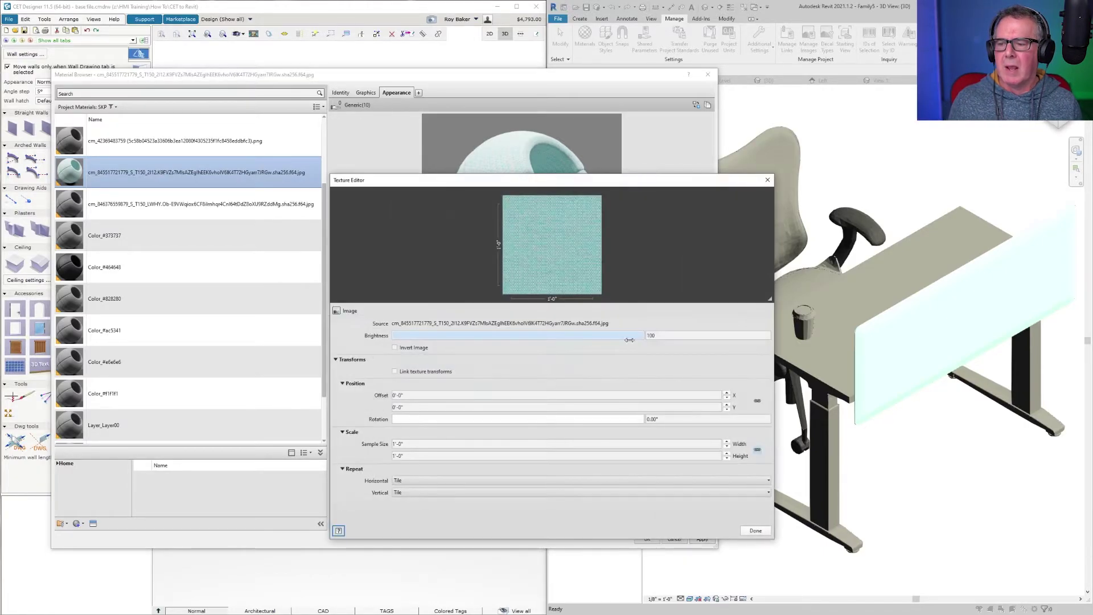
double_click(690, 335)
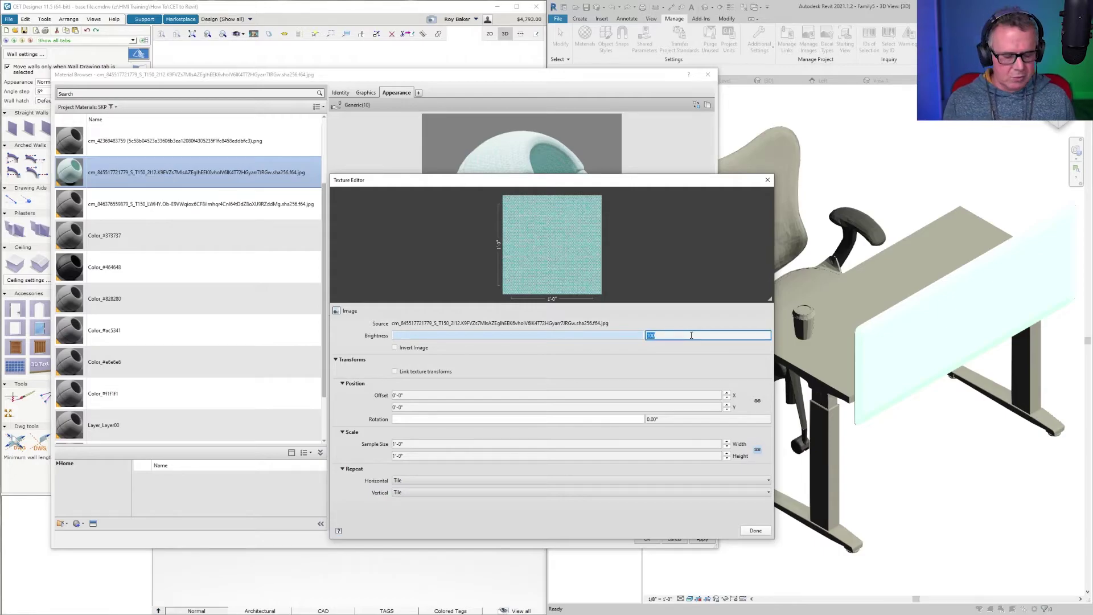
type("50")
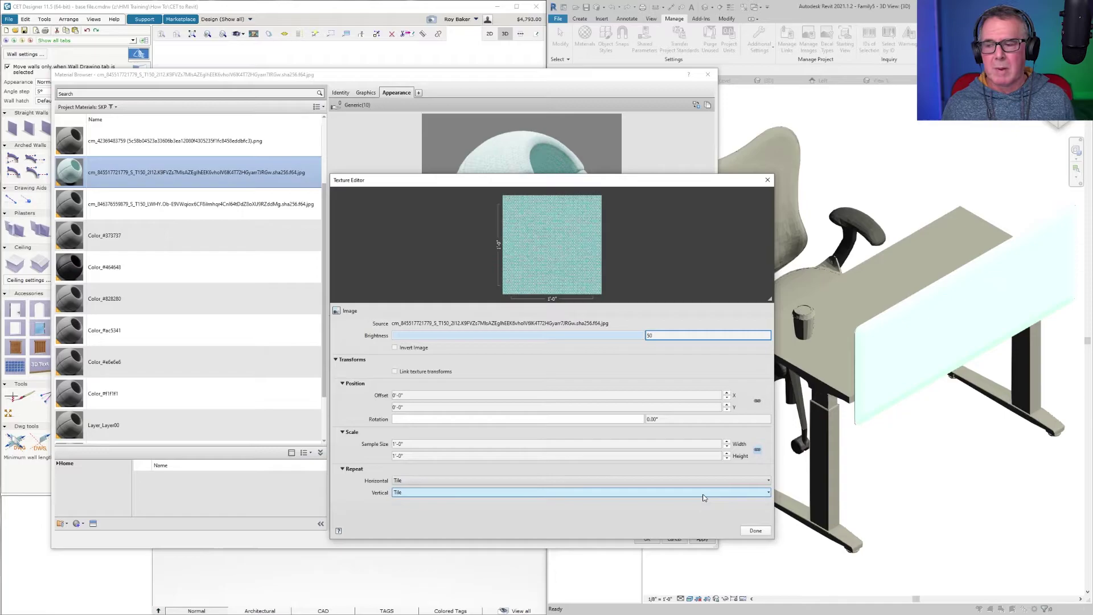
left_click(755, 531)
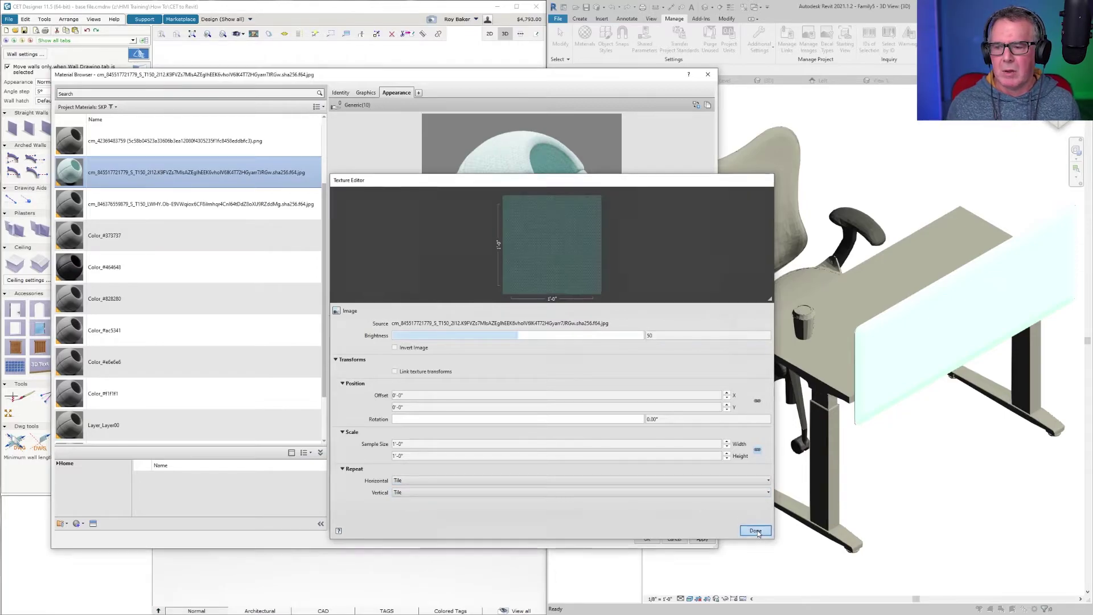
left_click(702, 540)
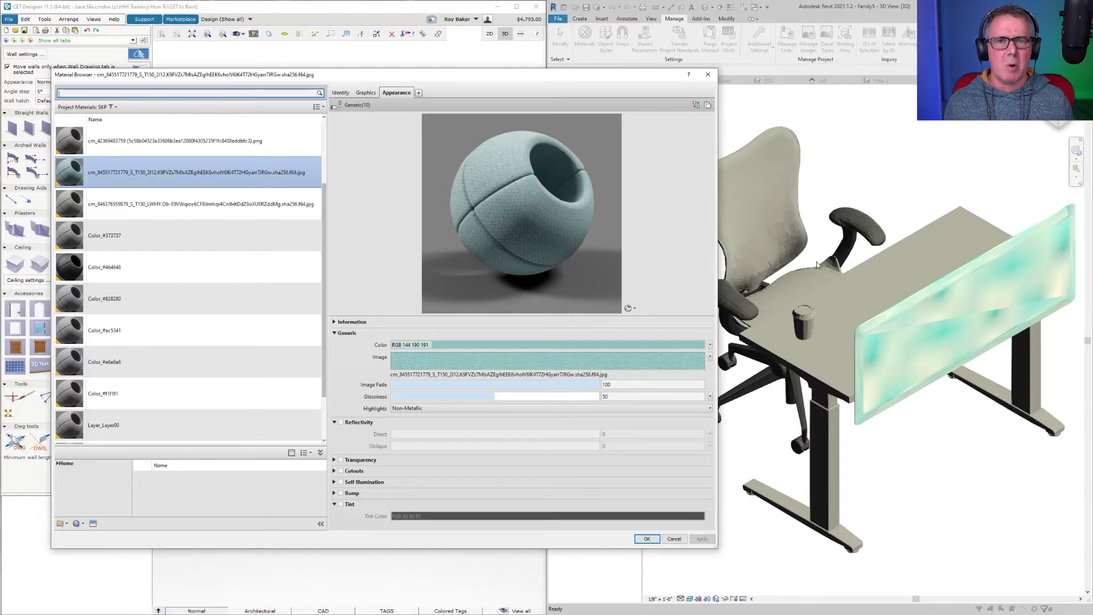
left_click_drag(467, 79, 1058, 85)
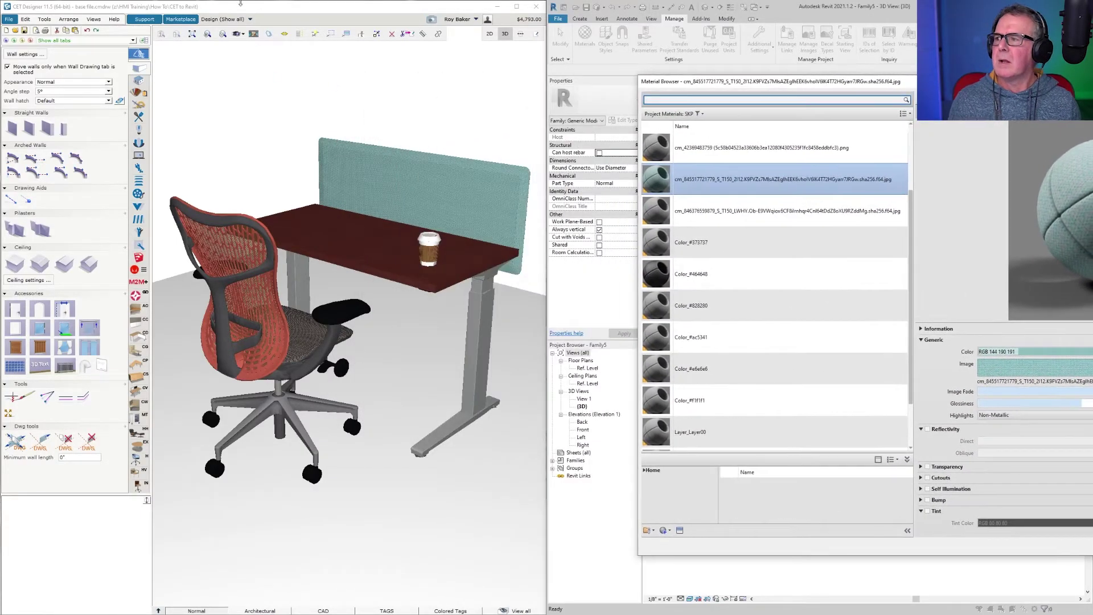
- Pick the desk's fabric panel with the Material Explorer to open Material 1 in Material Lab
left_click(240, 3)
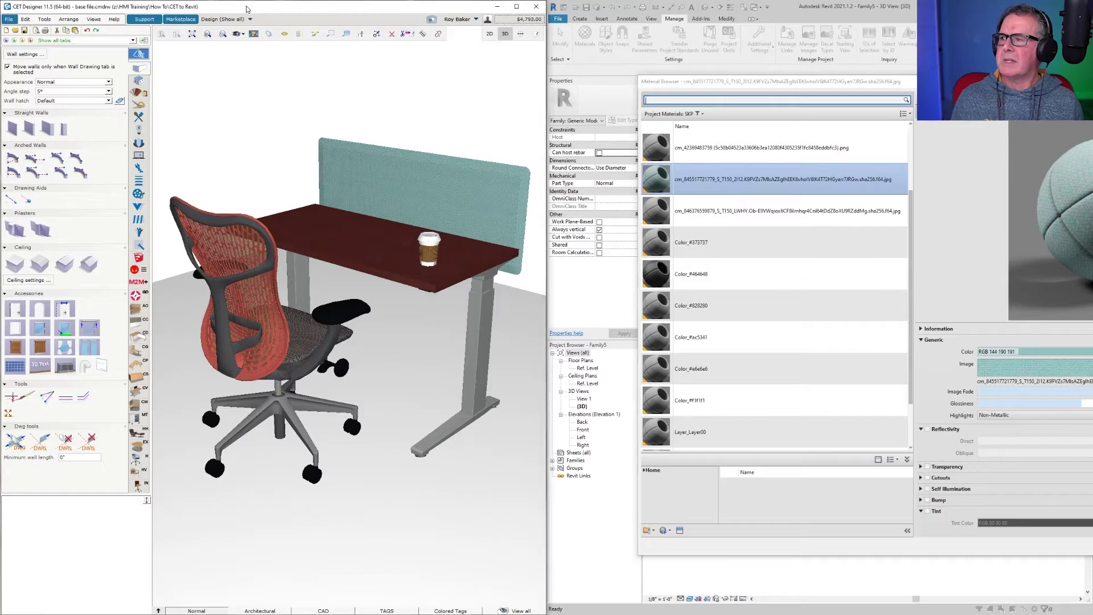
left_click(46, 20)
left_click(71, 229)
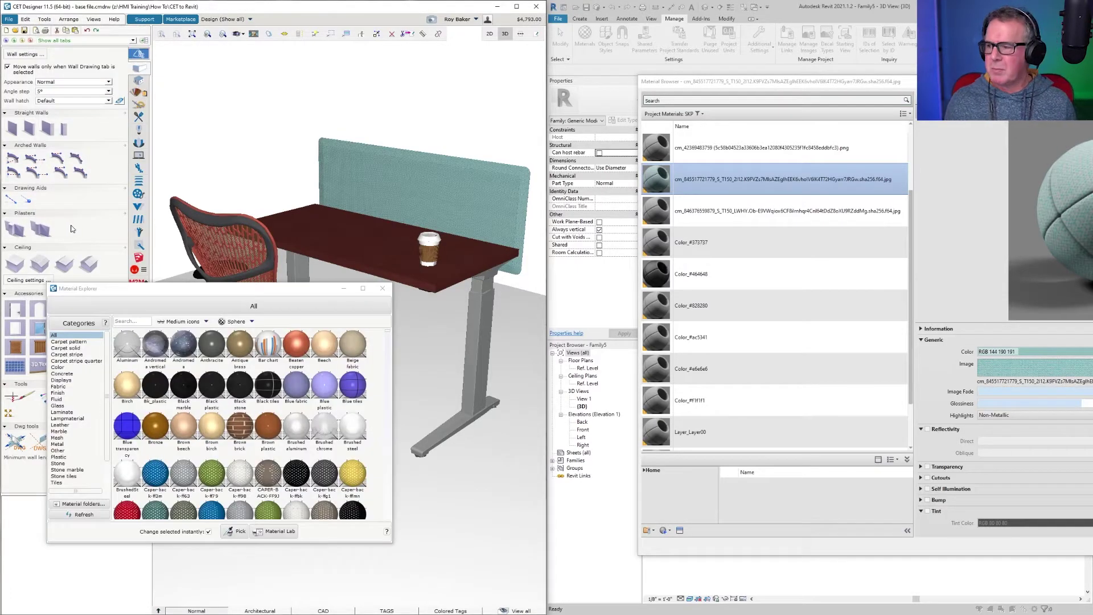
left_click(228, 533)
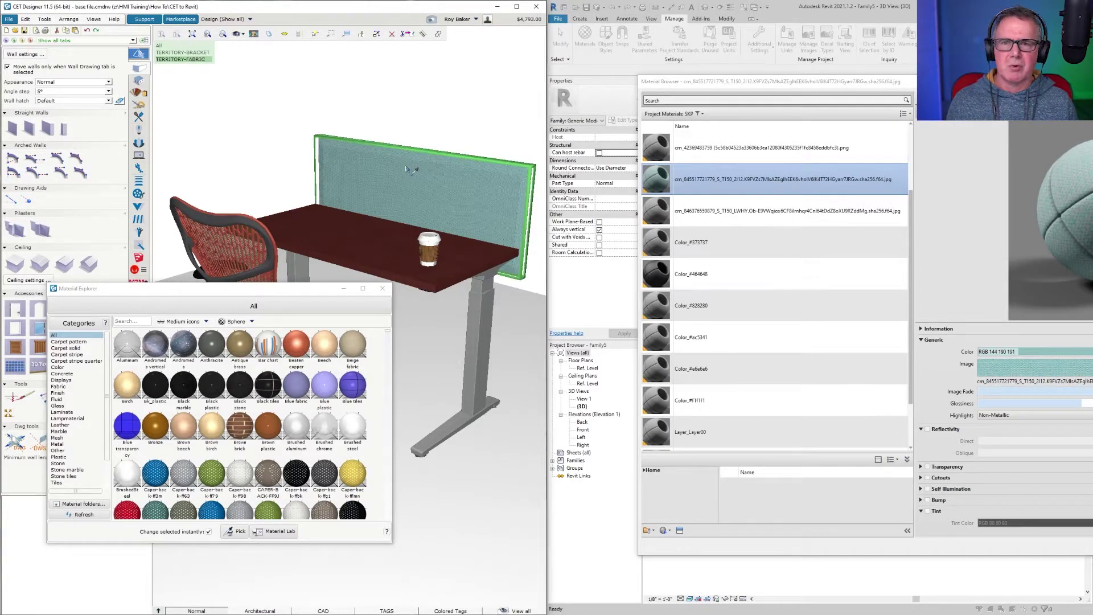
left_click(409, 167)
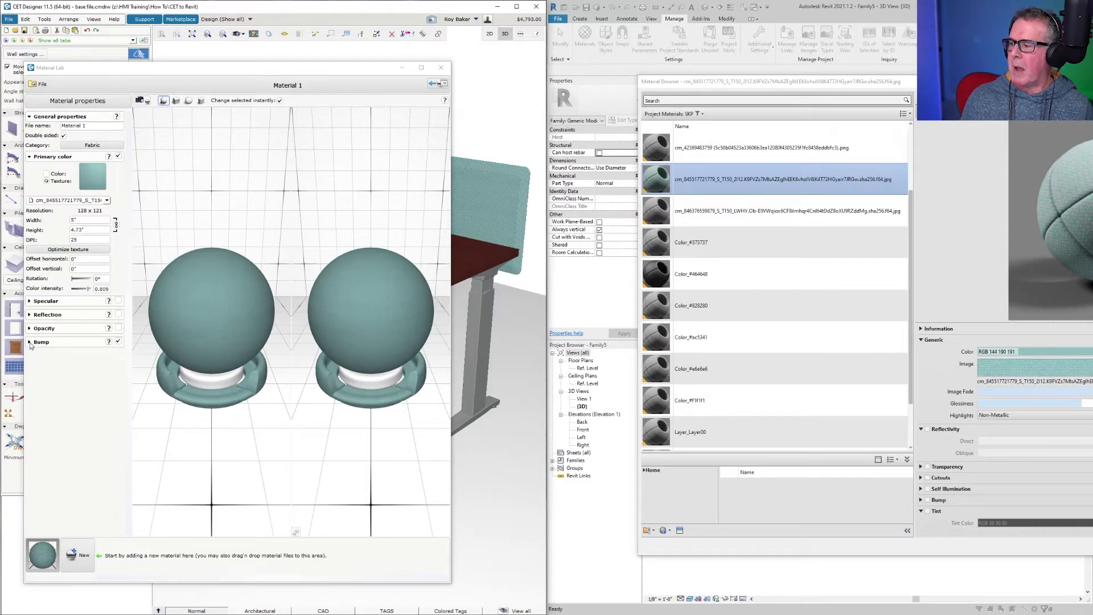
- Review the fabric's bump texture in CET, then open Revit's fabric Texture Editor (1'-0" × 1'-0")
left_click(29, 342)
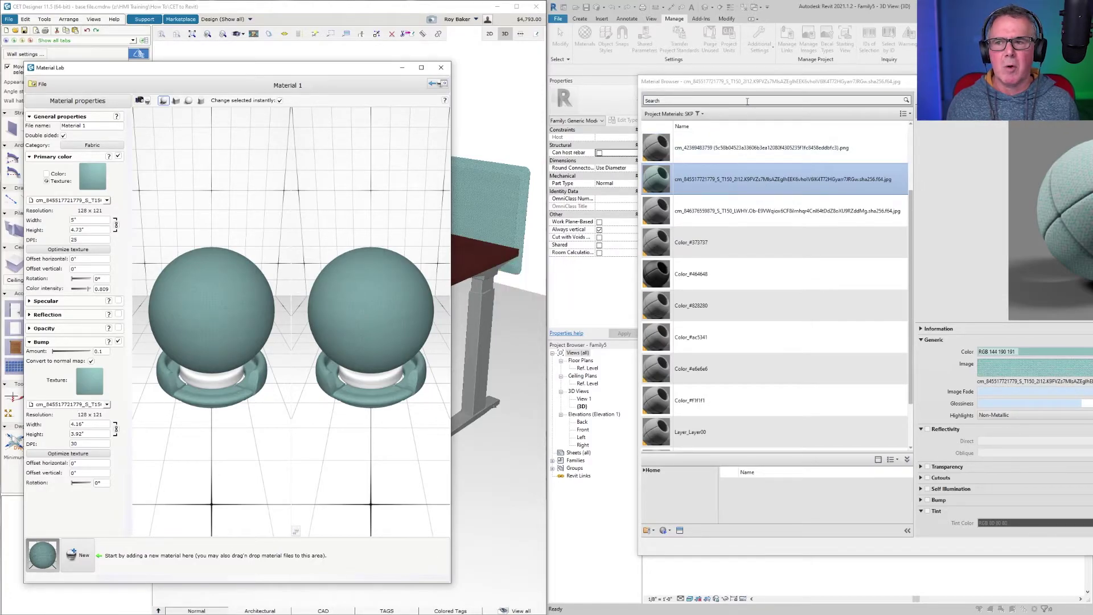
left_click(748, 102)
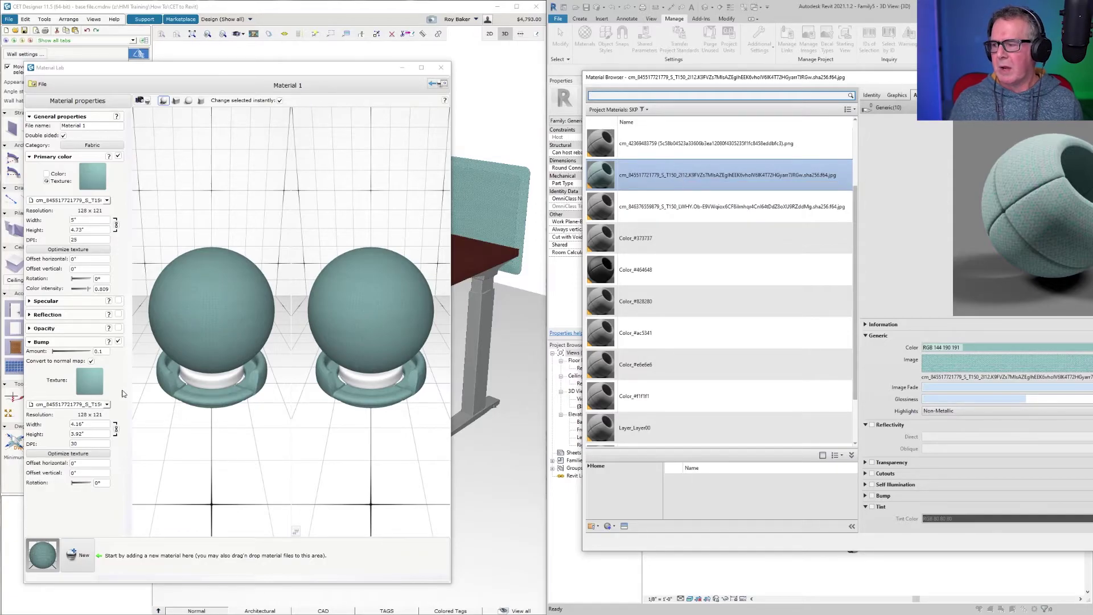
left_click(107, 404)
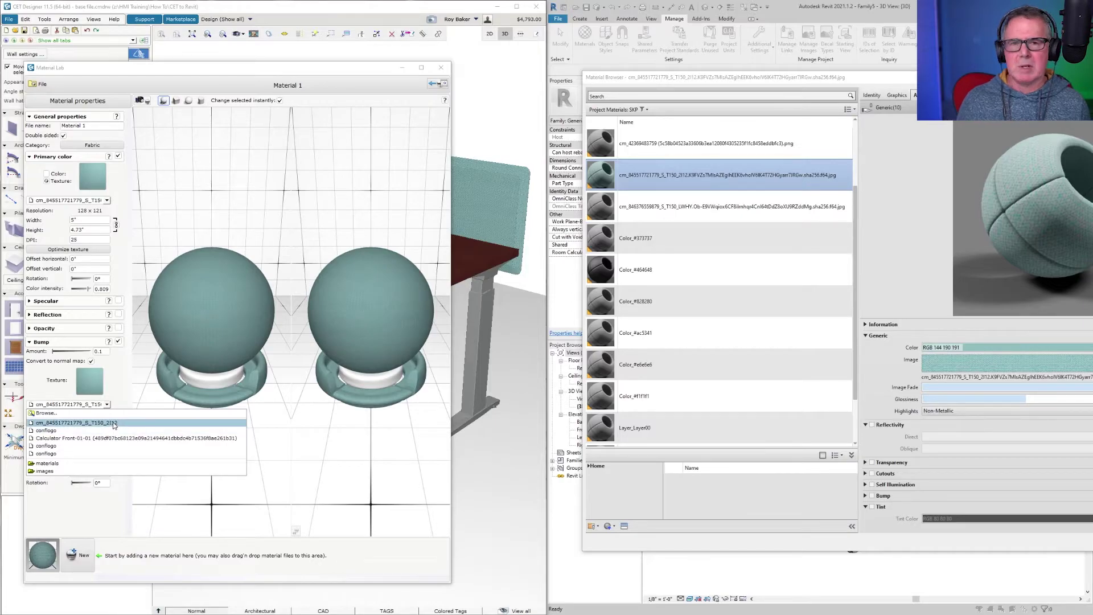
left_click(113, 424)
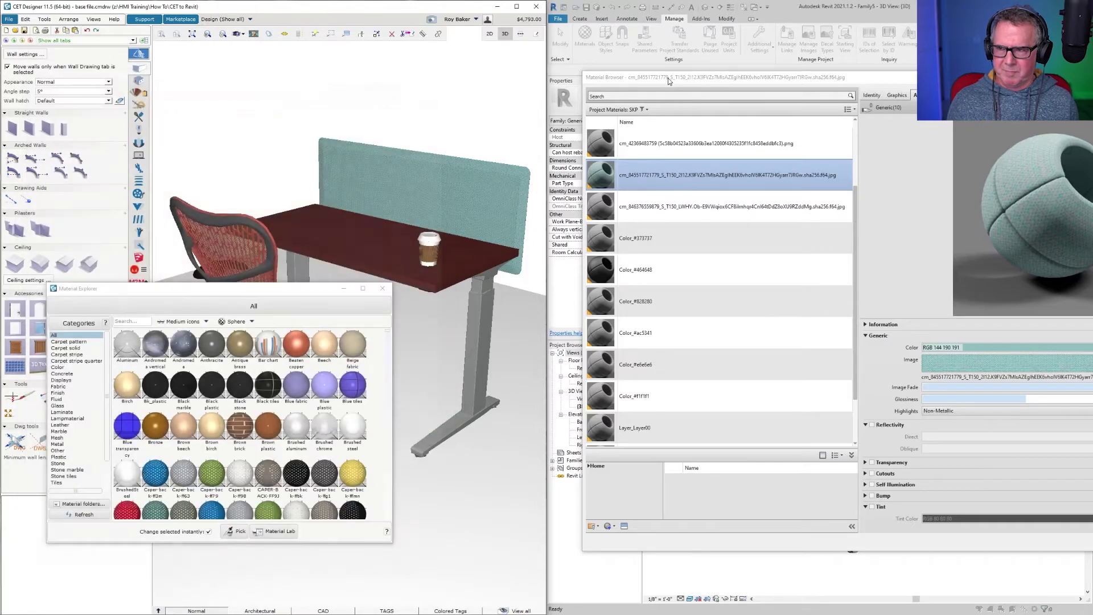
left_click_drag(670, 77, 223, 67)
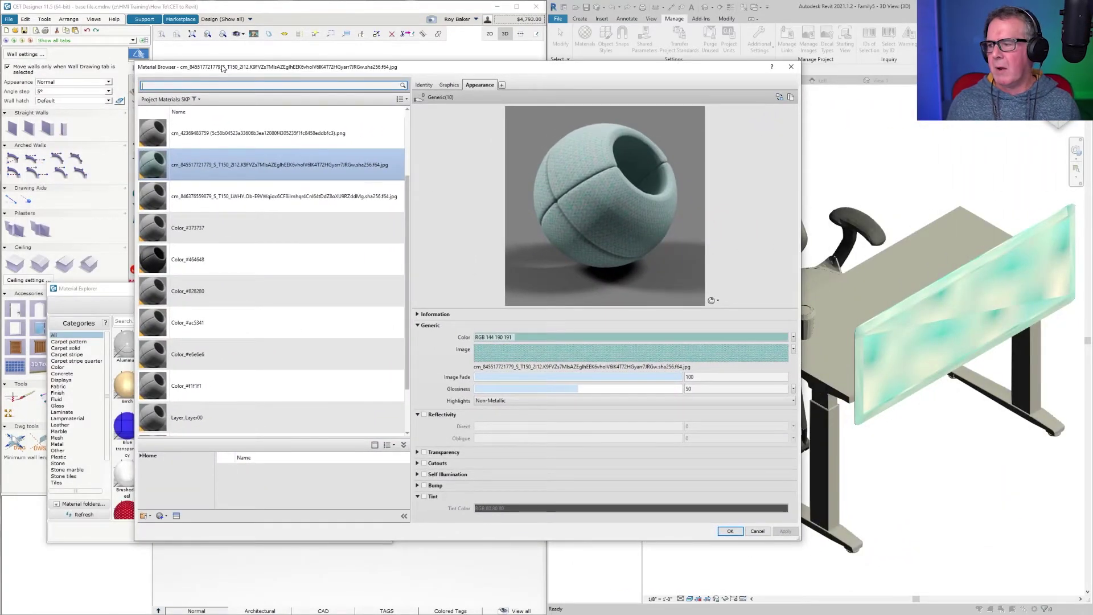
left_click(566, 350)
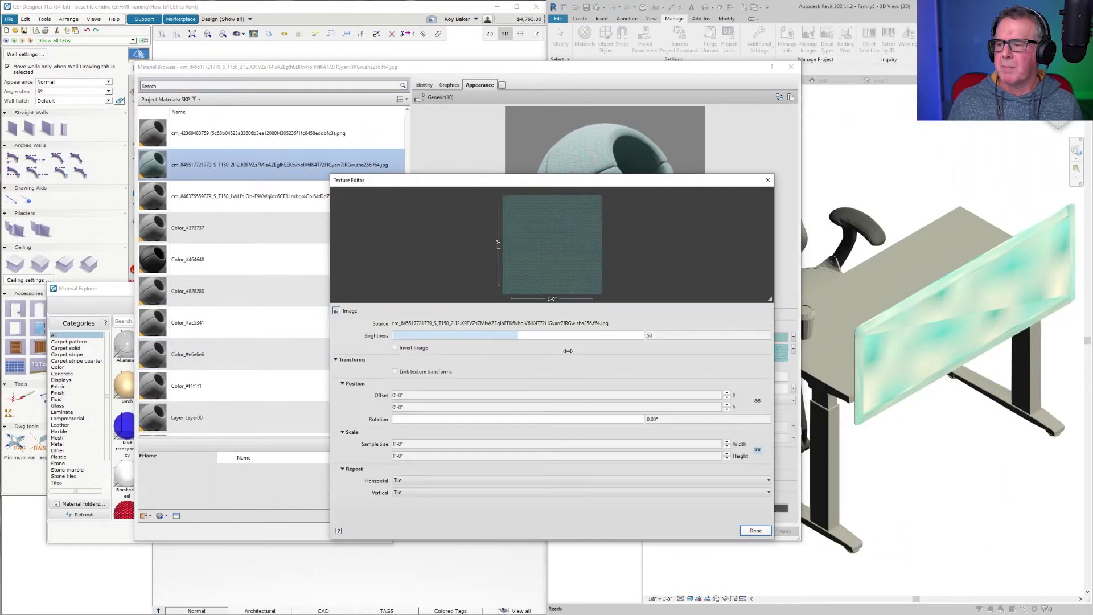
- Set the fabric image's sample width to 5" and apply it to the desk panel
left_click(418, 443)
type("5\"")
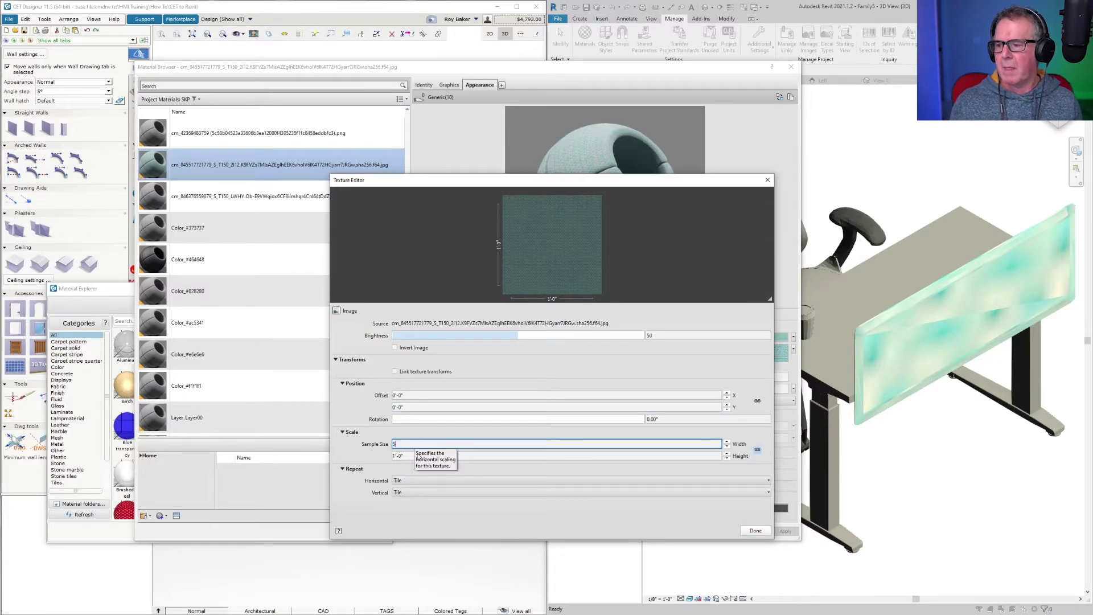
left_click(415, 456)
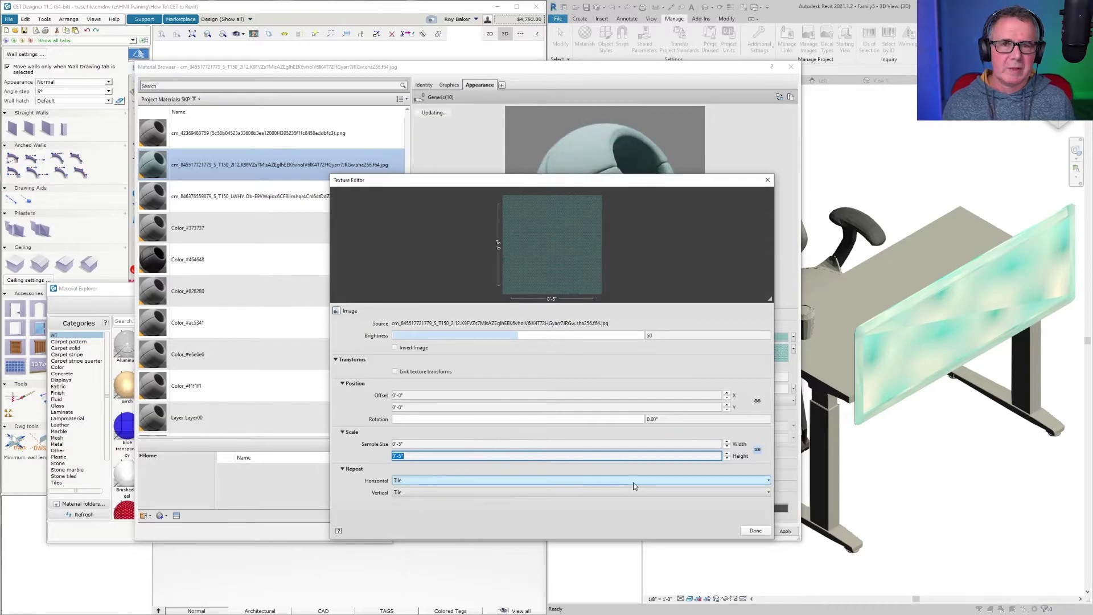
left_click(755, 530)
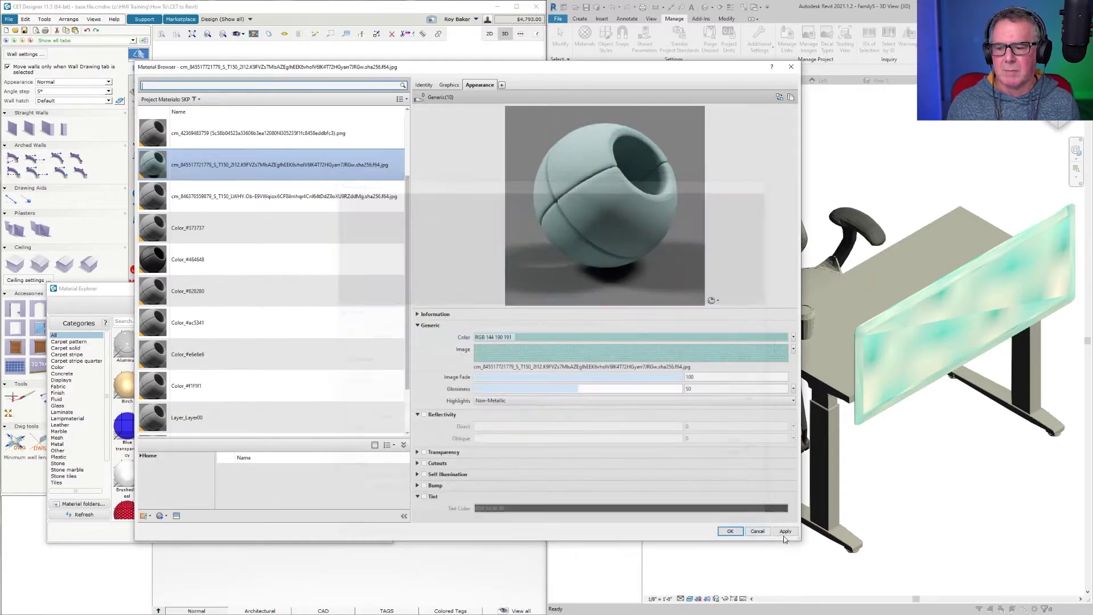
left_click(785, 531)
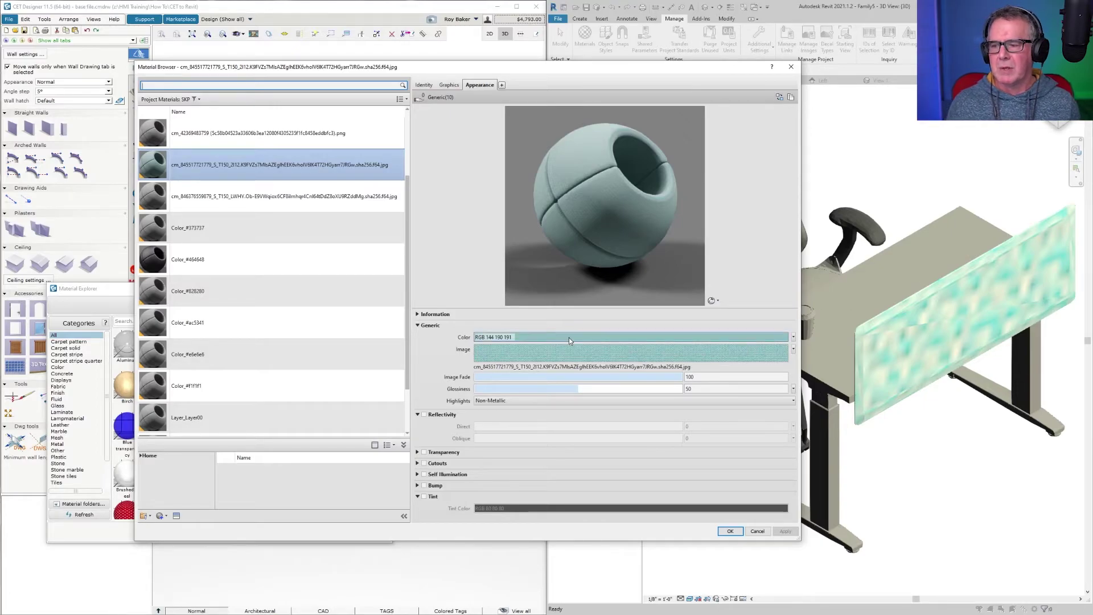
- Change the fabric sample size to 1/4" square and apply it for a finer weave
left_click(578, 353)
double_click(427, 446)
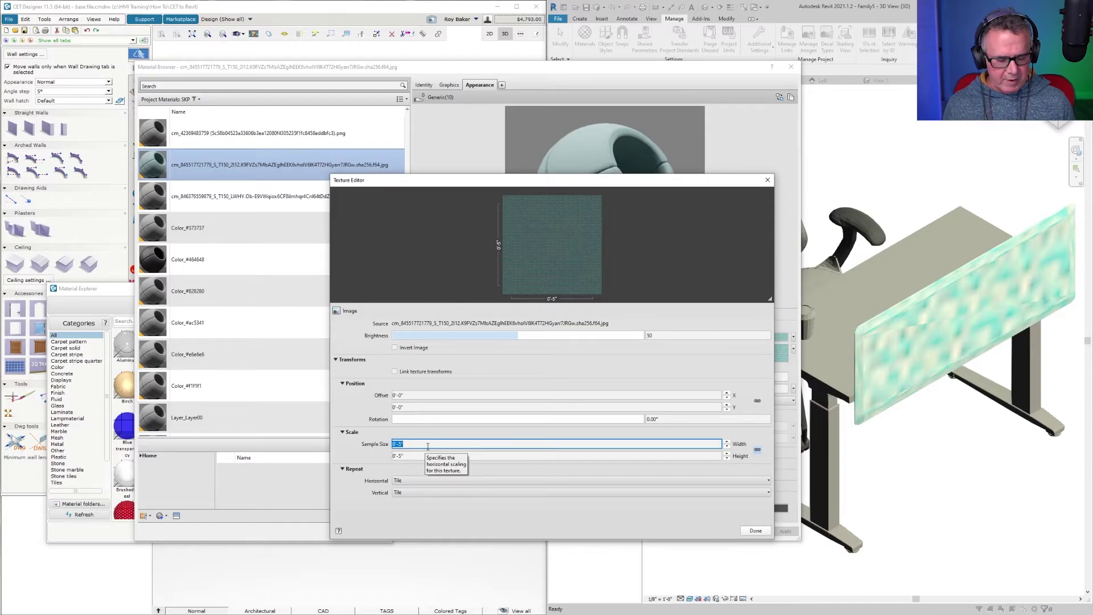
key("BackSpace")
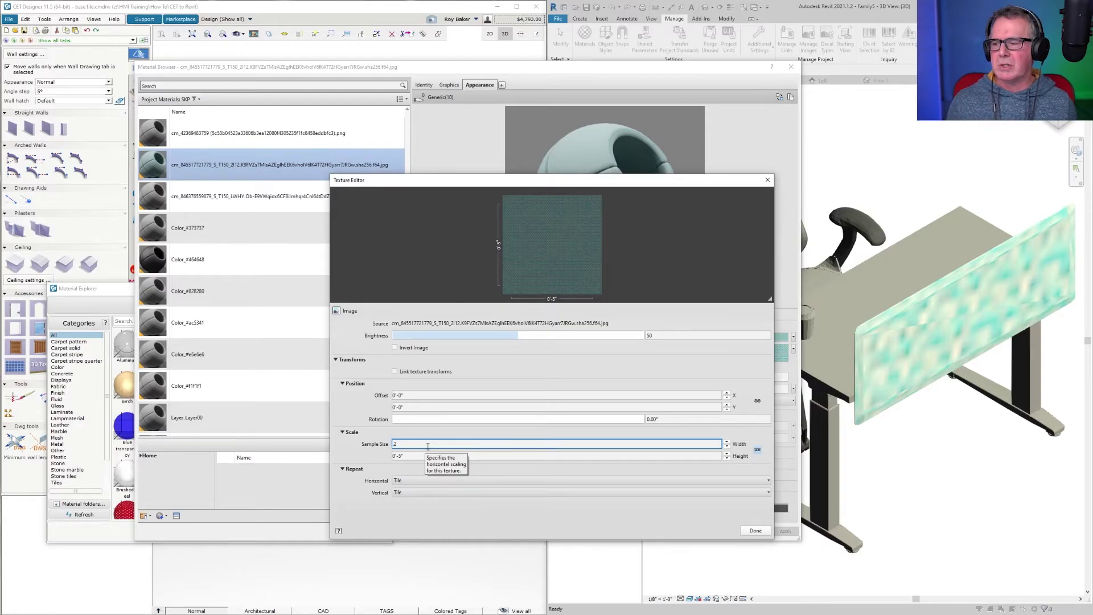
type(".02")
key("Tab")
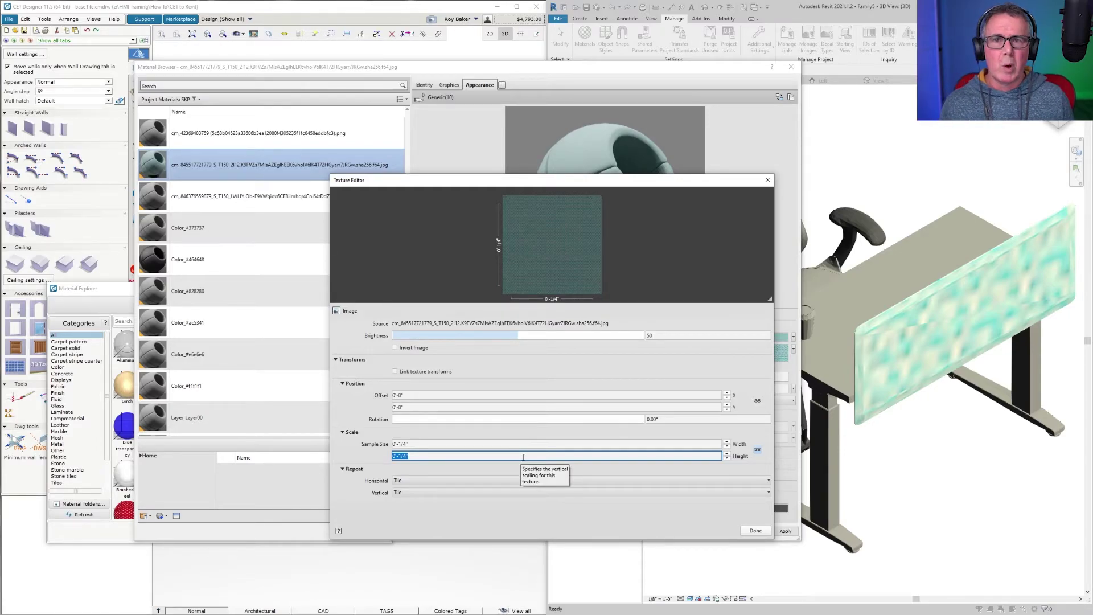
left_click(758, 532)
left_click(783, 531)
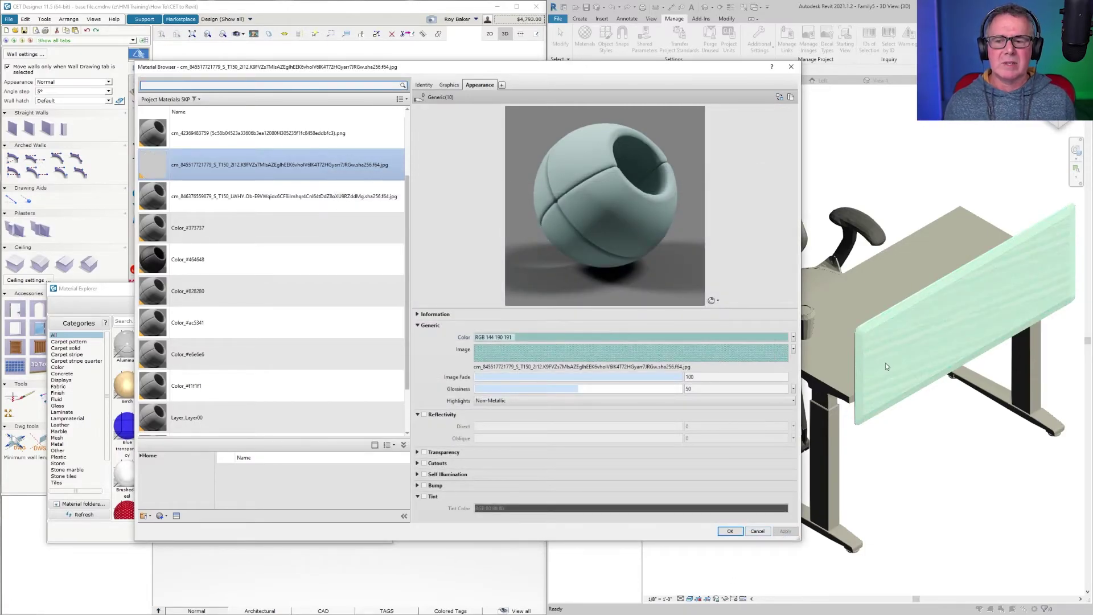
- Close the material settings, keeping the finer teal fabric panel, and zoom the 3D view in and out
left_click(739, 531)
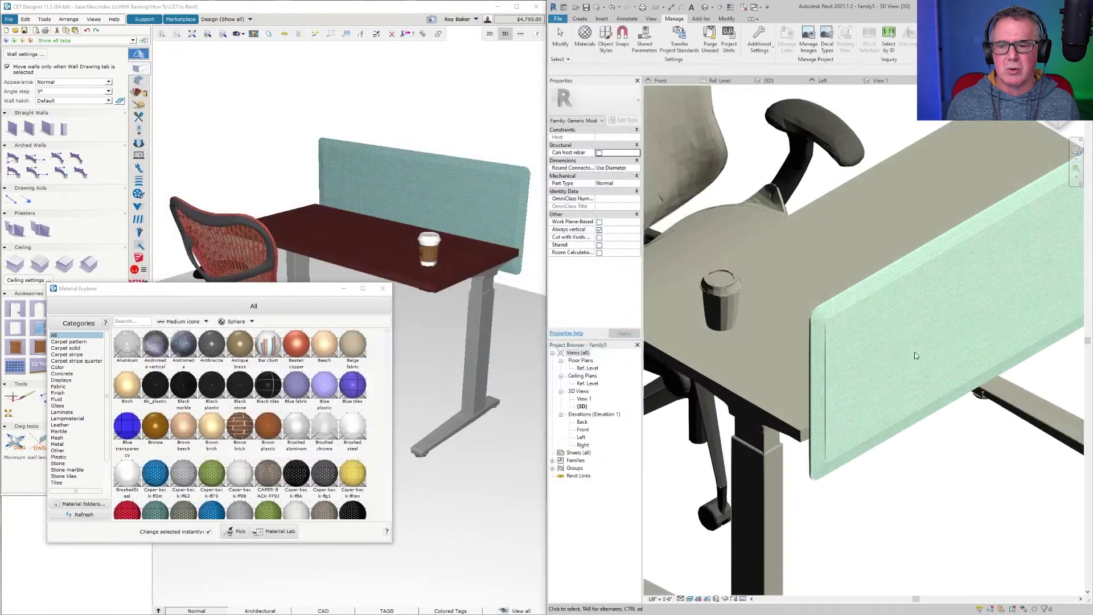
scroll(915, 350, "up", 5)
scroll(914, 347, "down", 5)
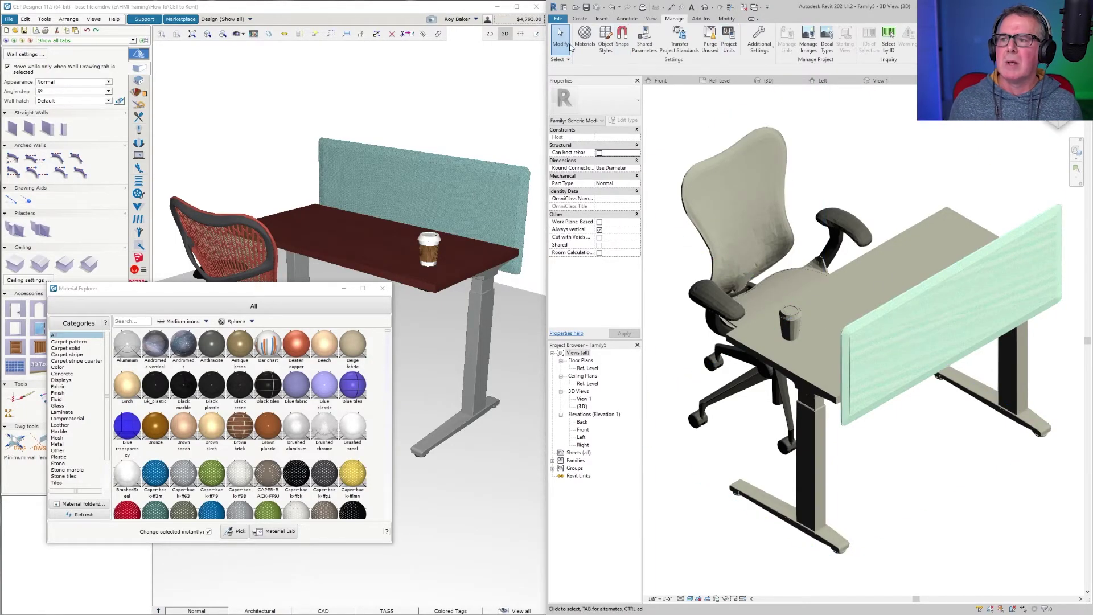
- Select the desk top's wood material and save its shading colour RGB 88 42 32 as a custom colour
left_click(584, 37)
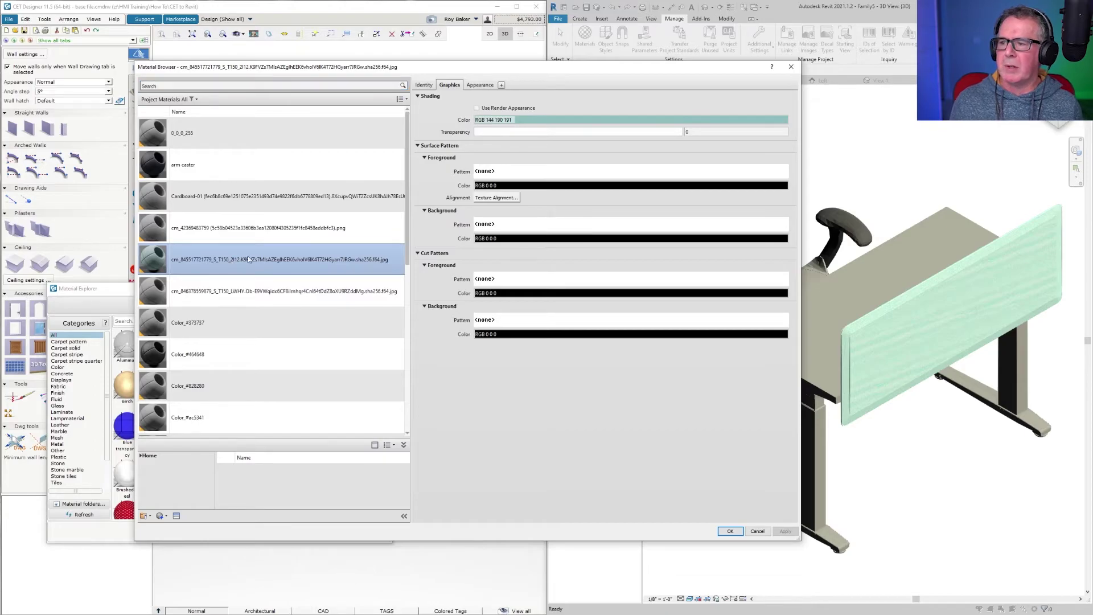
left_click(278, 290)
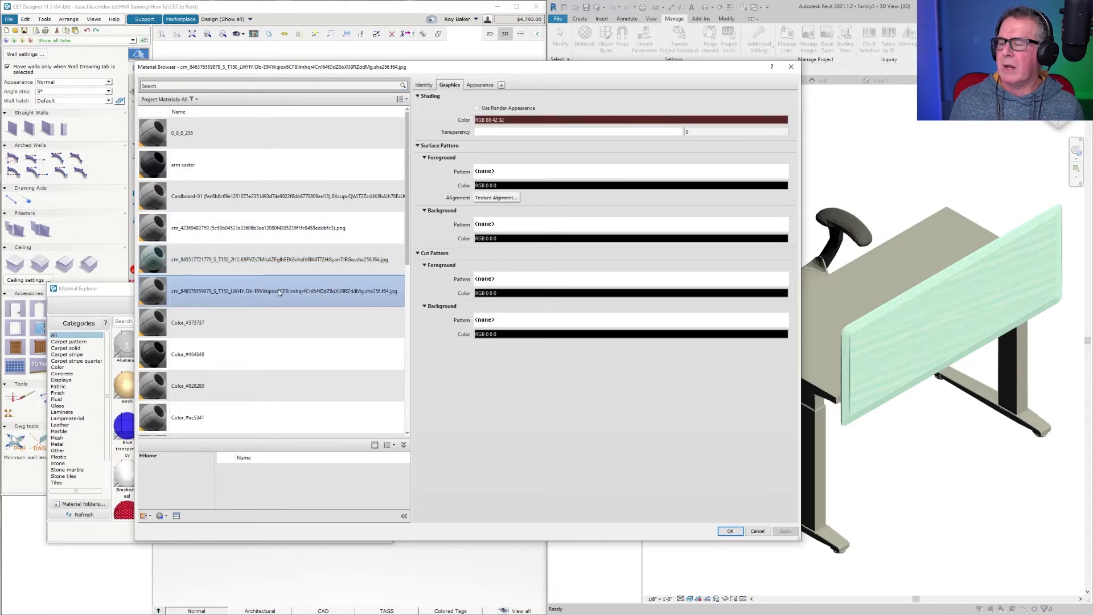
left_click(541, 123)
left_click(502, 358)
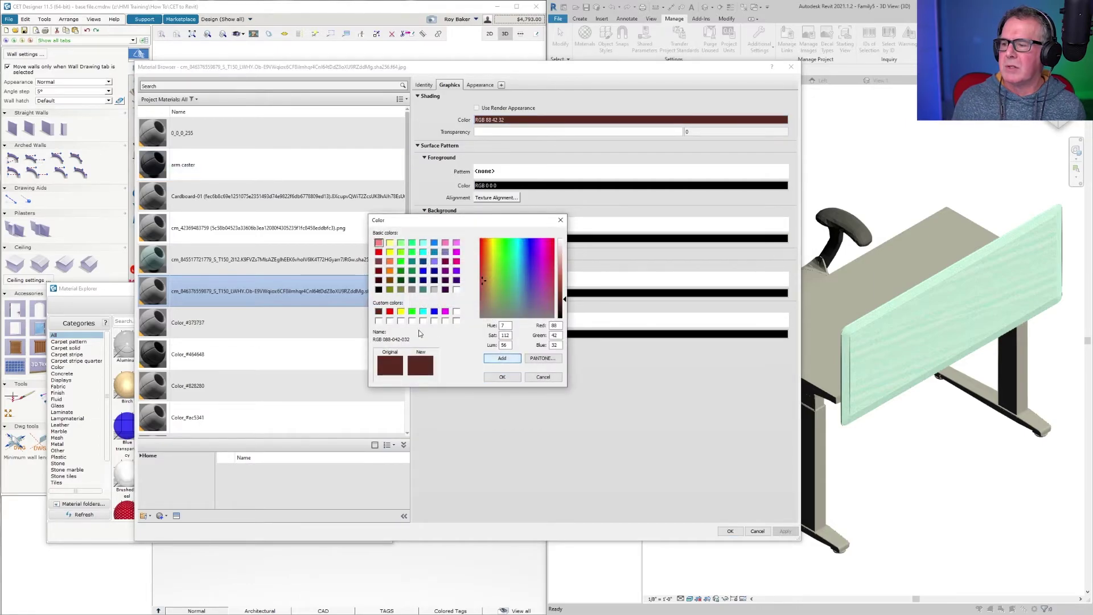
left_click(513, 377)
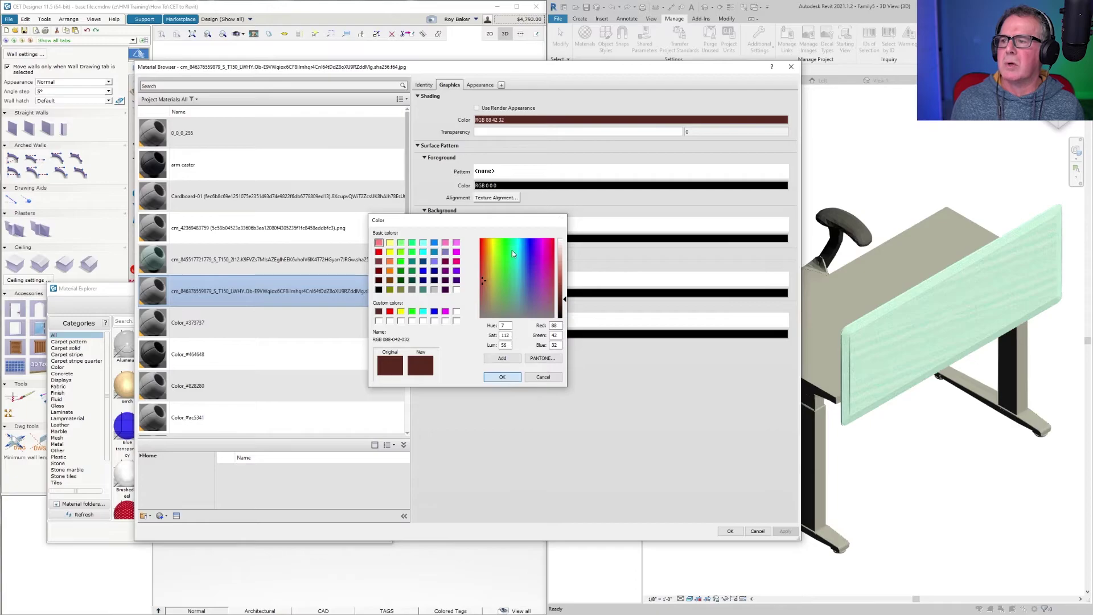
- Set the wood material's appearance colour to the saved reddish-brown RGB 88 42 32 and apply it
left_click(477, 86)
left_click(539, 181)
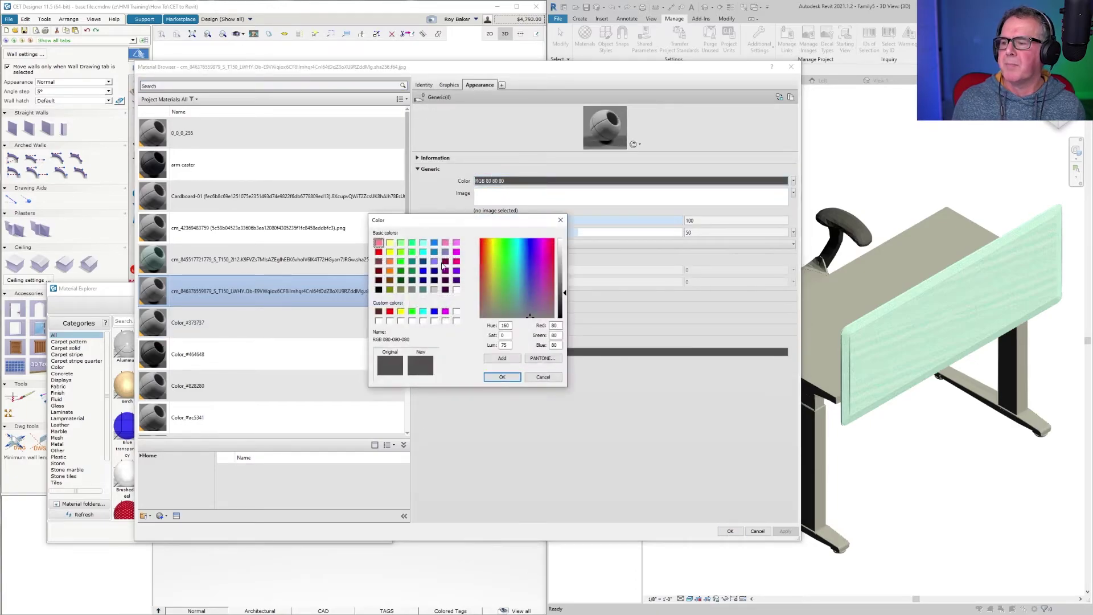
left_click(379, 312)
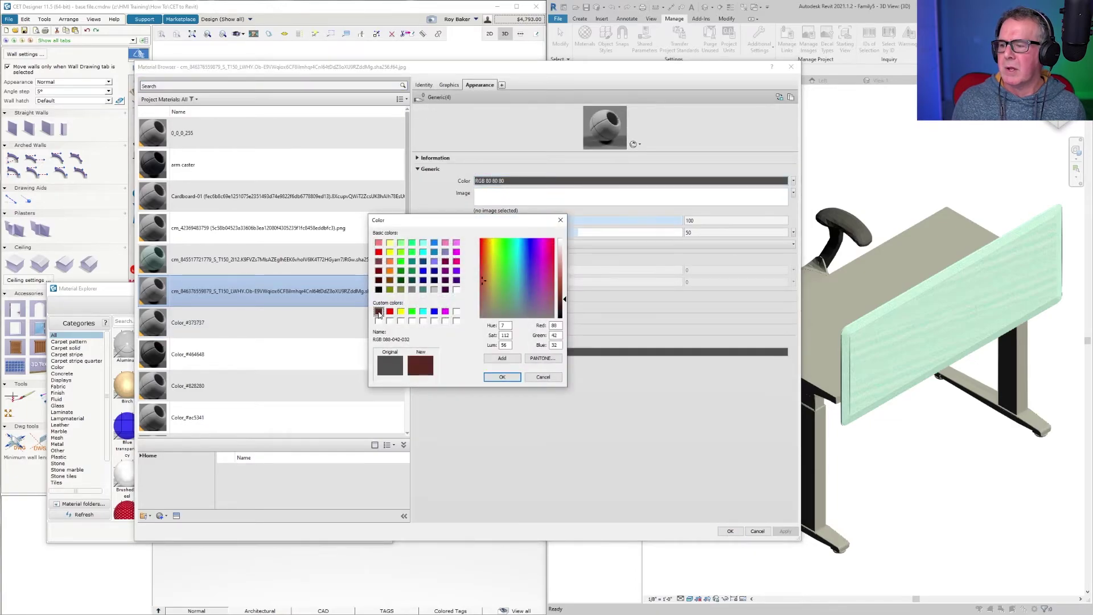
left_click(501, 377)
left_click(784, 531)
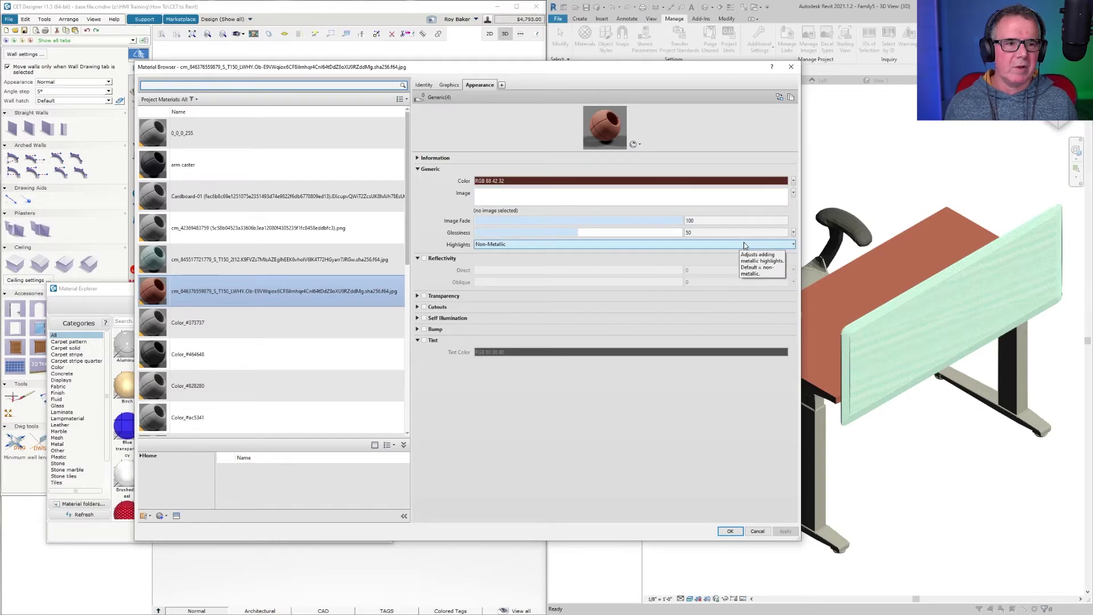
- Copy the desk-top material's name and load the identically named jpg as its appearance image, applied
left_click_drag(637, 72, 580, 66)
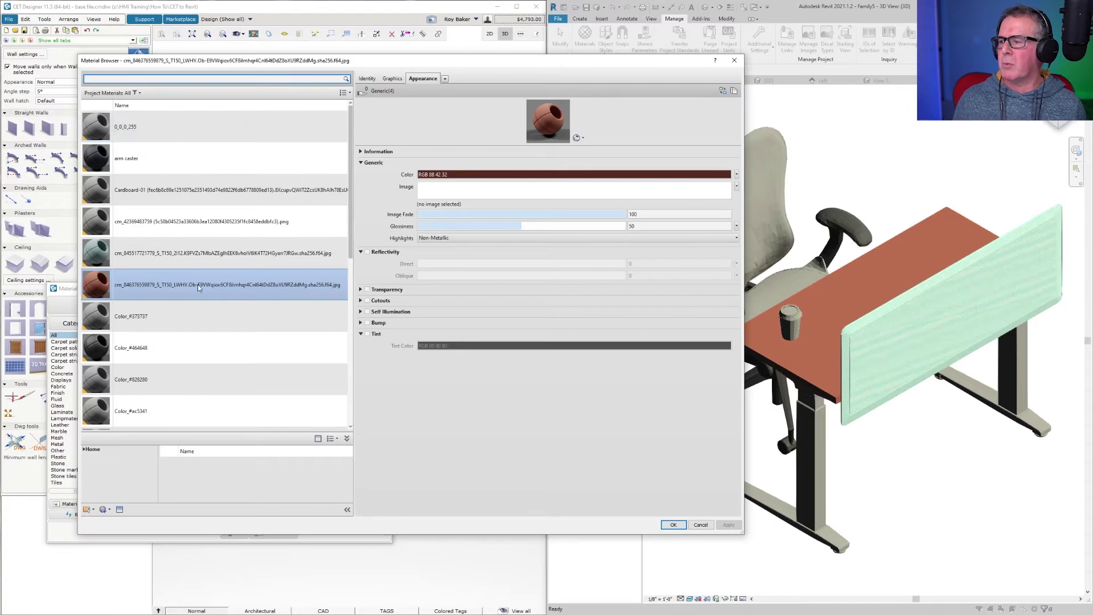
left_click(369, 79)
left_click(669, 91)
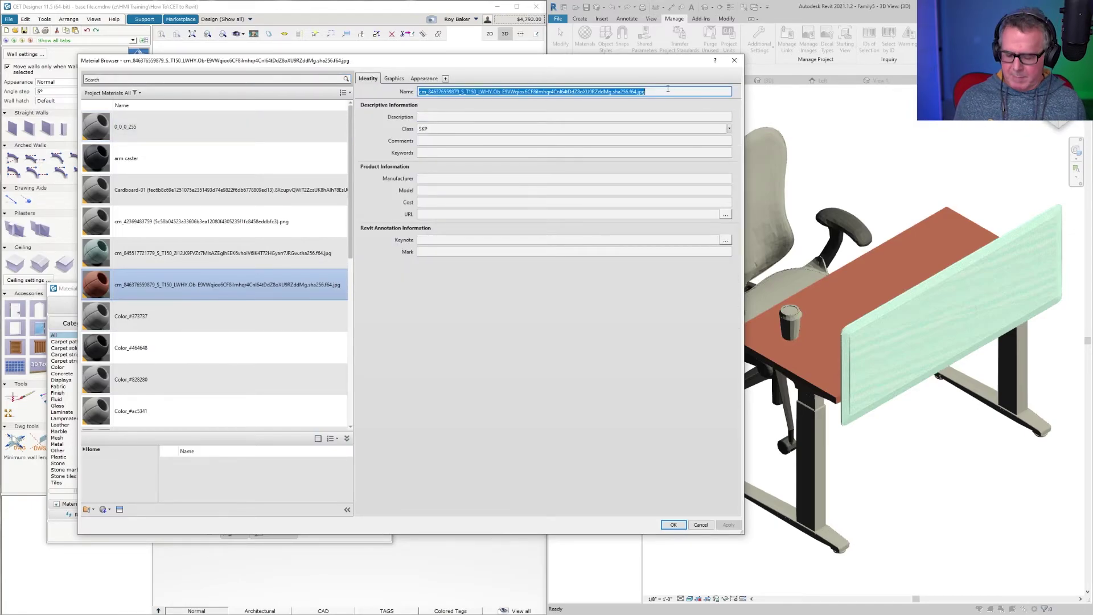
left_click(423, 79)
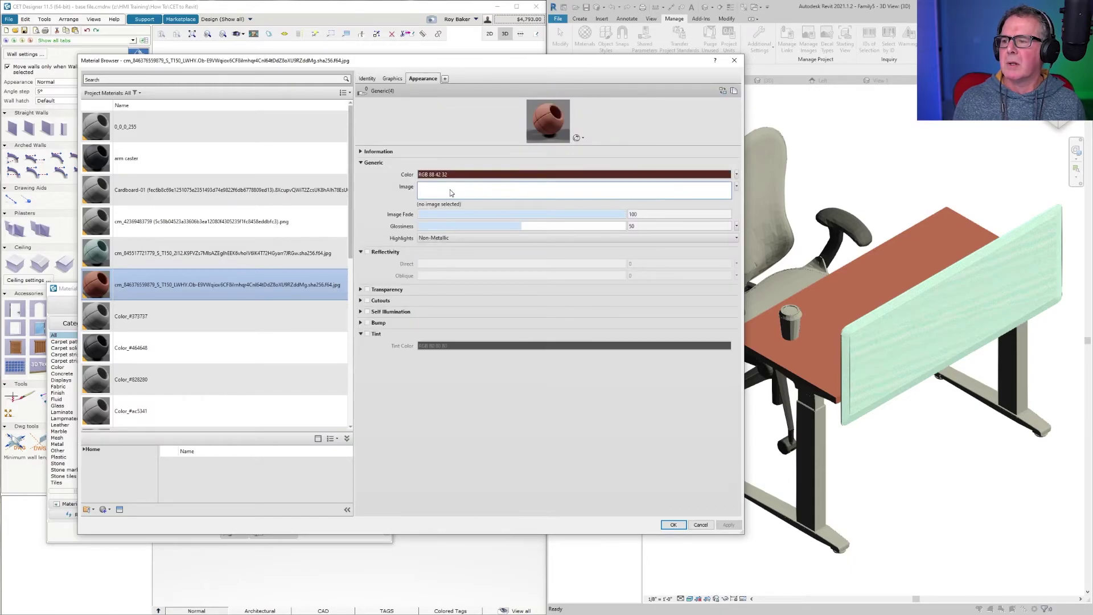
left_click(450, 193)
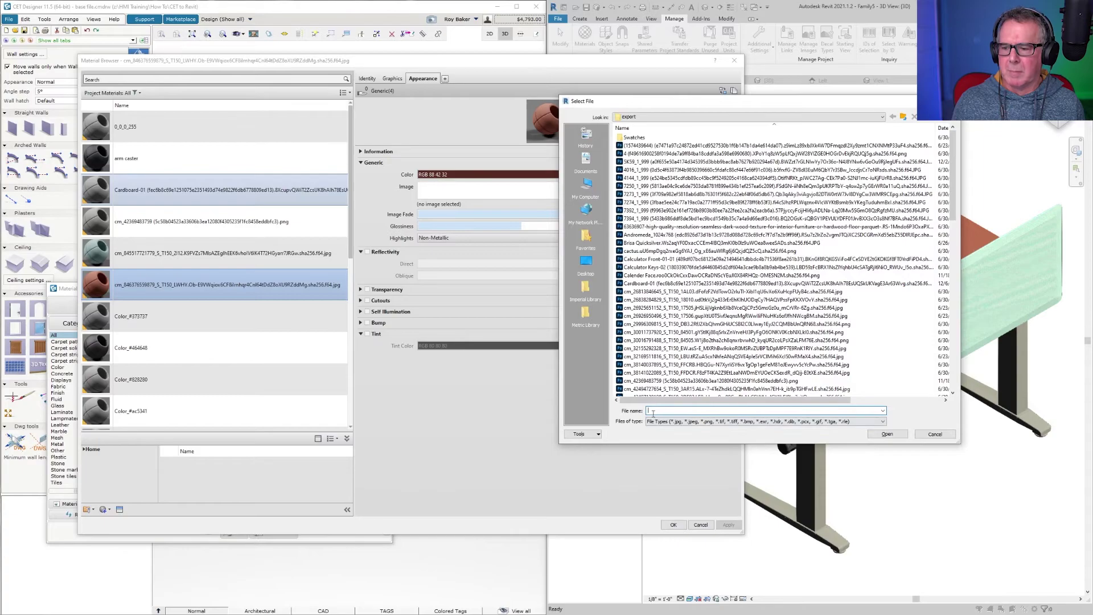
key("ctrl+v")
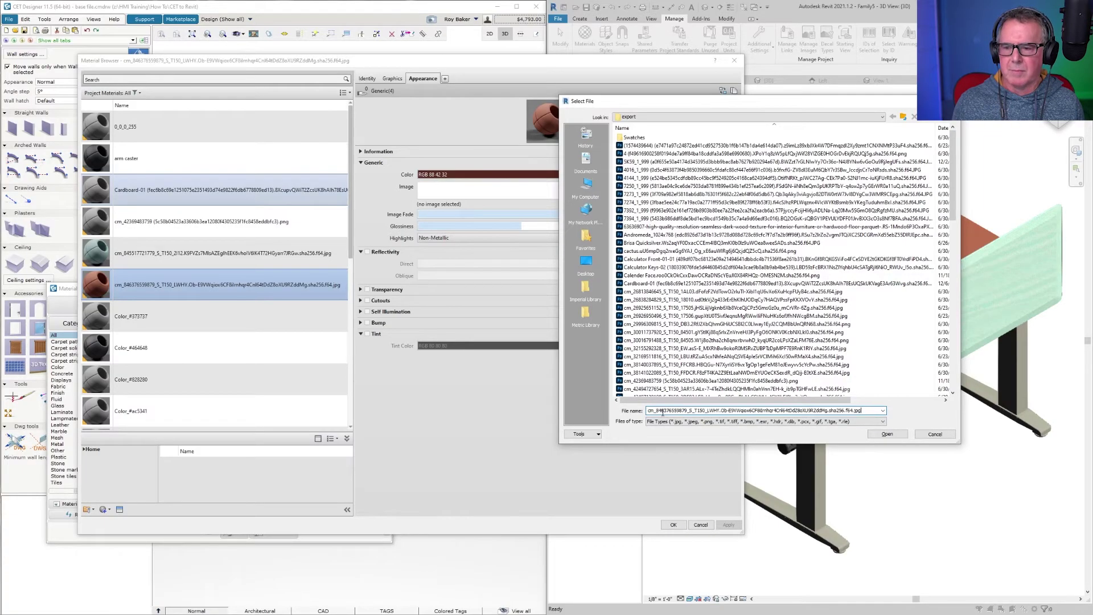
left_click(886, 434)
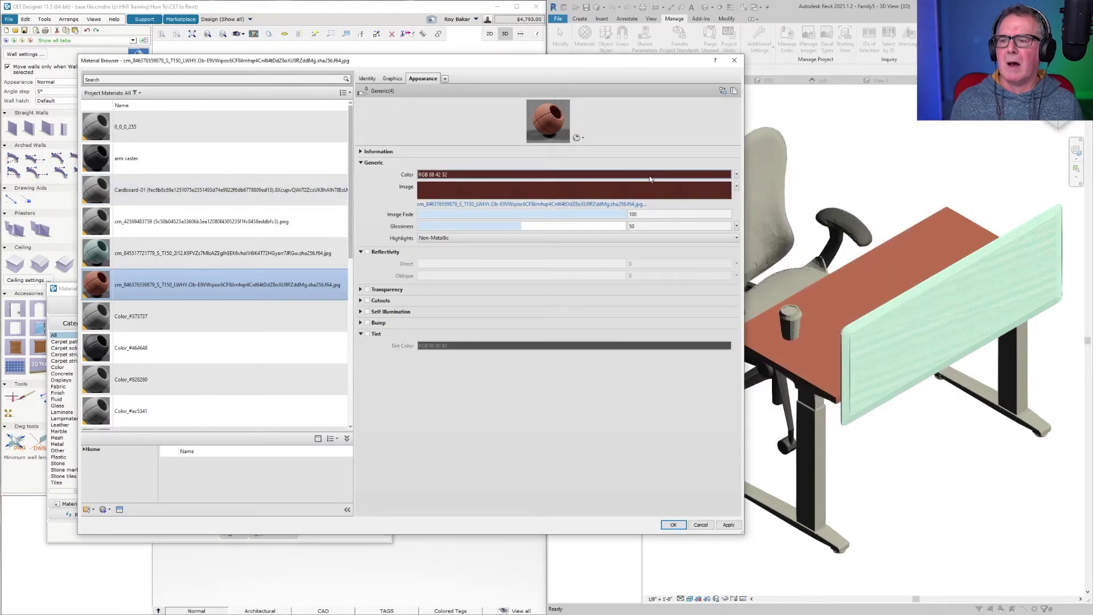
left_click(729, 524)
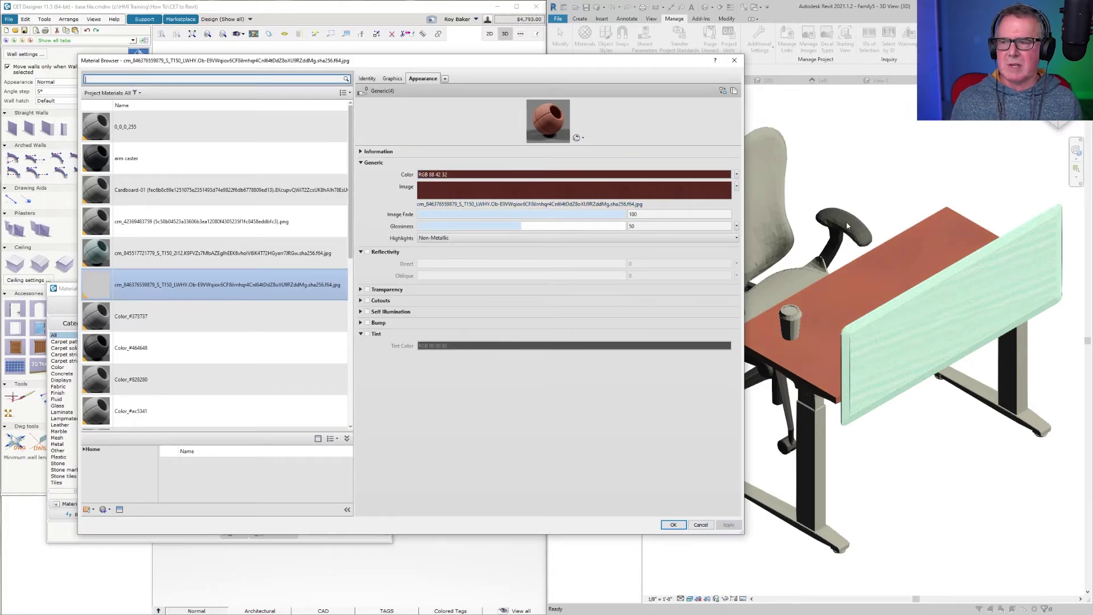
- Set the desk-top wood texture to a 1/4" sample size with 90° rotation, then apply
left_click(525, 195)
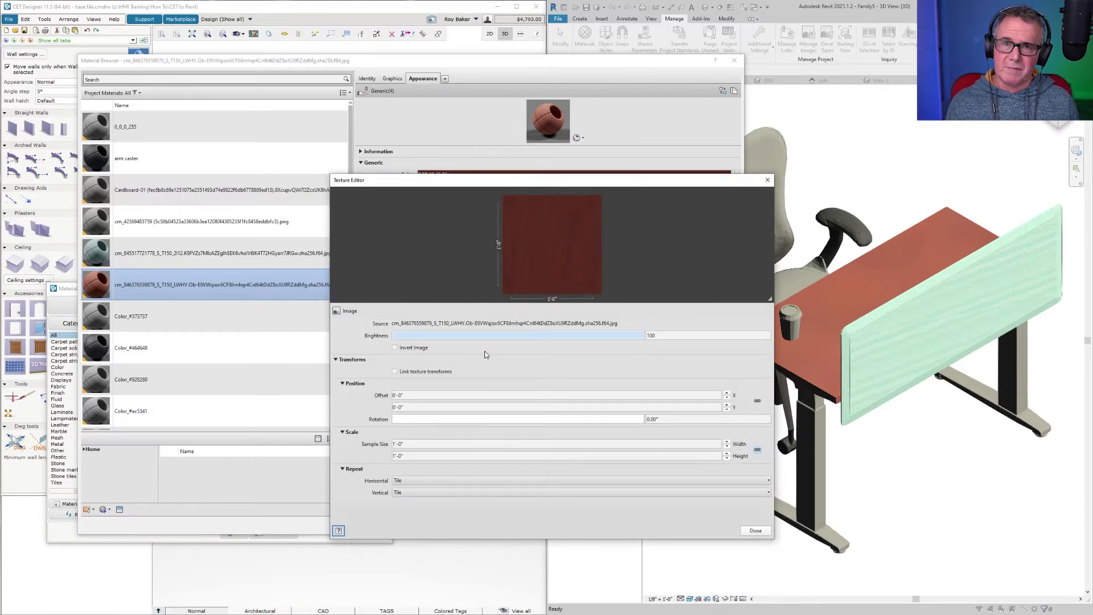
left_click(427, 444)
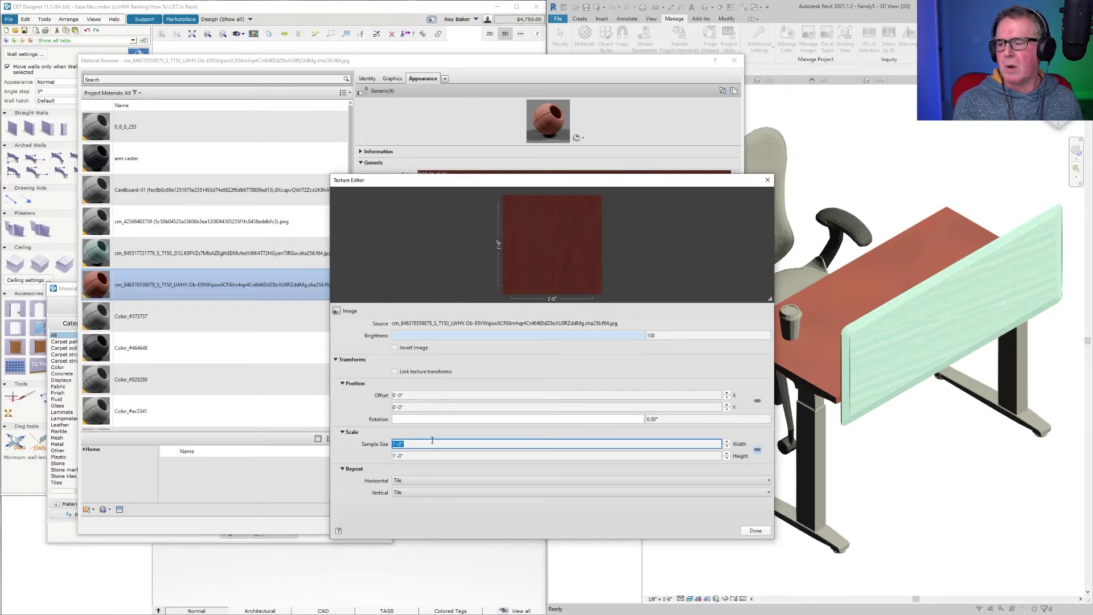
type("5")
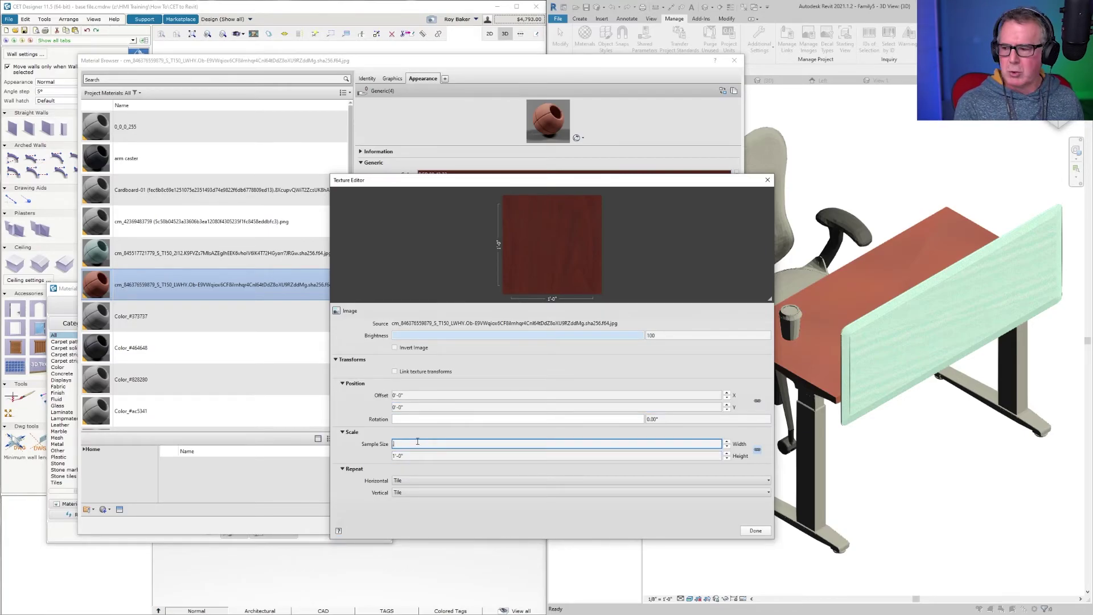
type("1/4\"")
key("Tab")
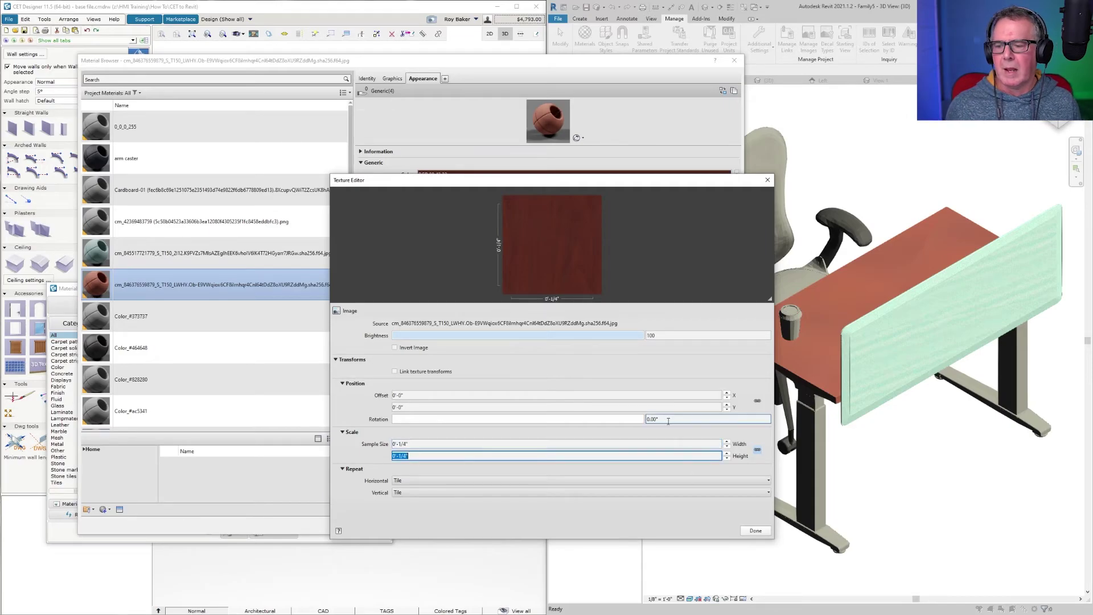
left_click(668, 420)
type("90")
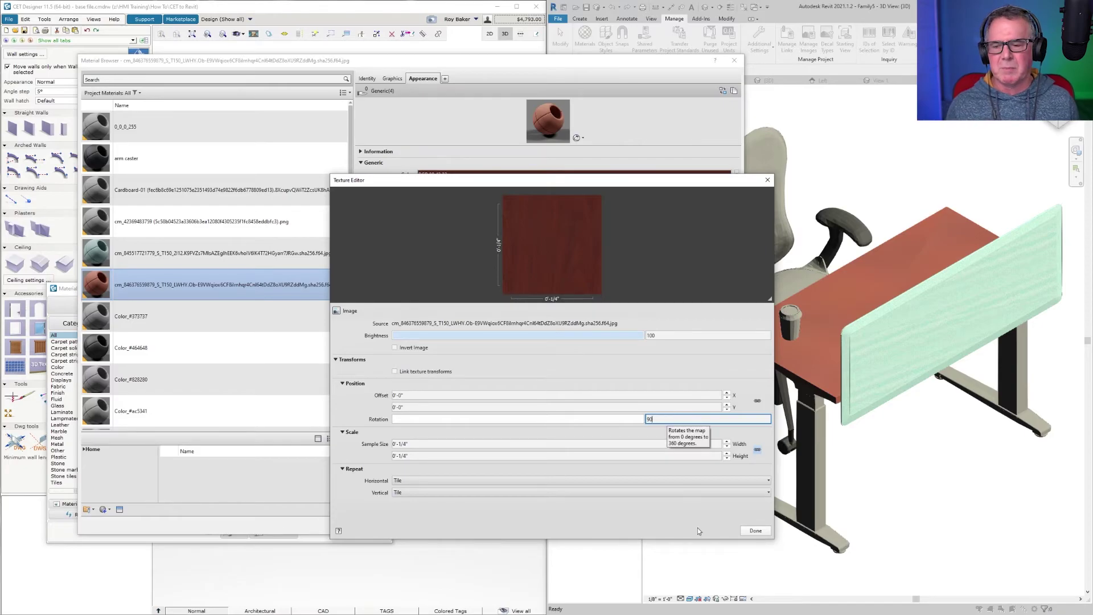
left_click(755, 530)
left_click(728, 524)
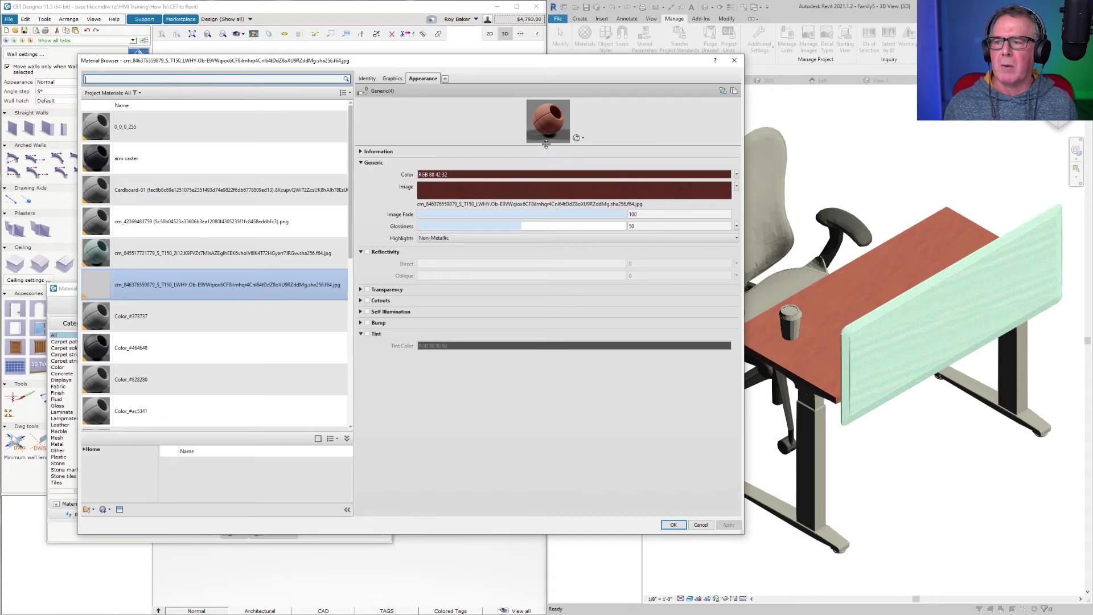
- Lower the desk-top texture's brightness to 50
left_click(545, 140)
left_click(551, 369)
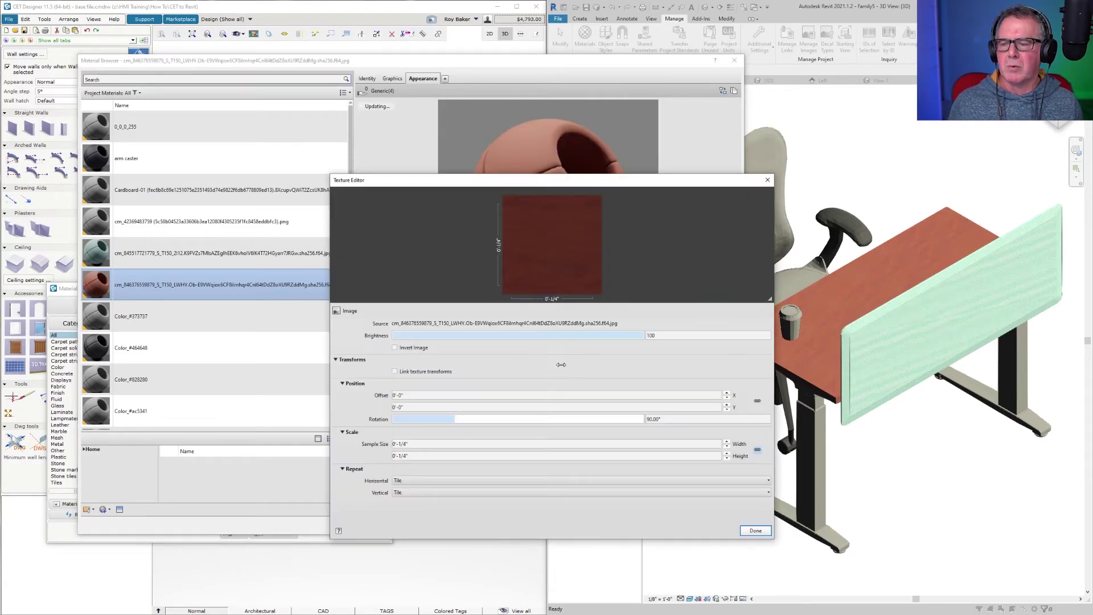
double_click(670, 336)
type("50")
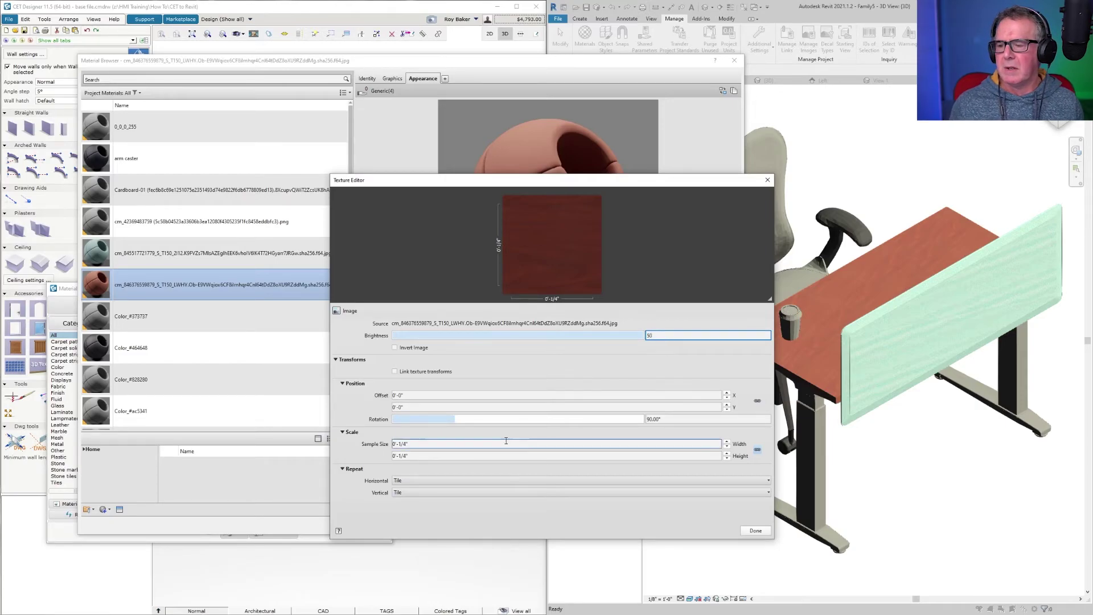
left_click(754, 532)
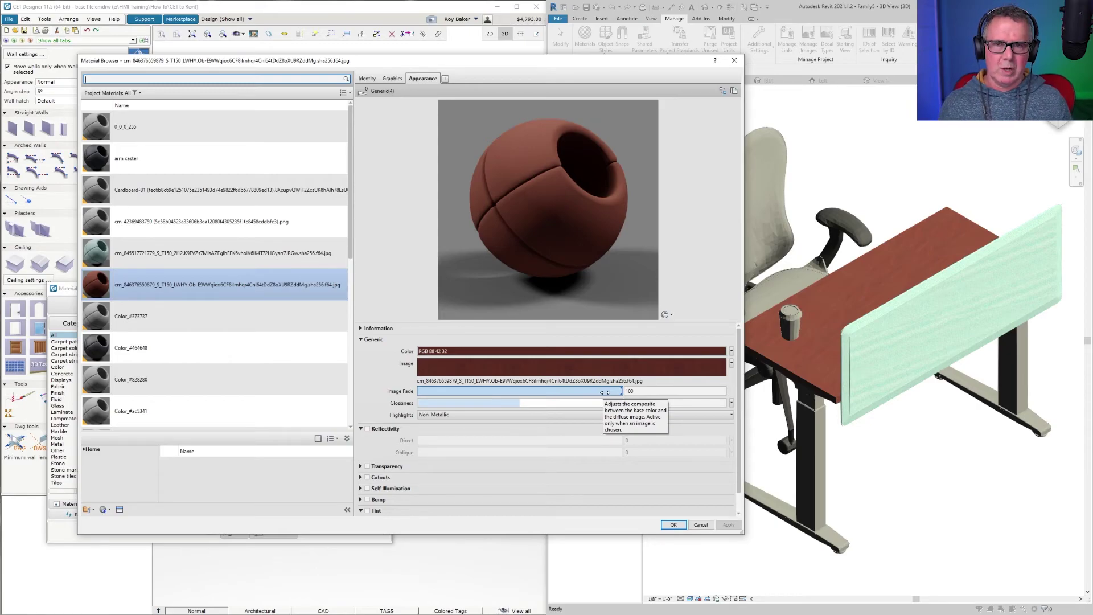
- Enable reflectivity with glossiness about 20 and direct reflectivity 13, and apply it
left_click(367, 428)
left_click_drag(515, 403, 470, 404)
left_click_drag(518, 440, 443, 440)
mouse_move(469, 404)
left_mouse_down()
mouse_move(449, 404)
mouse_move(458, 405)
left_mouse_up()
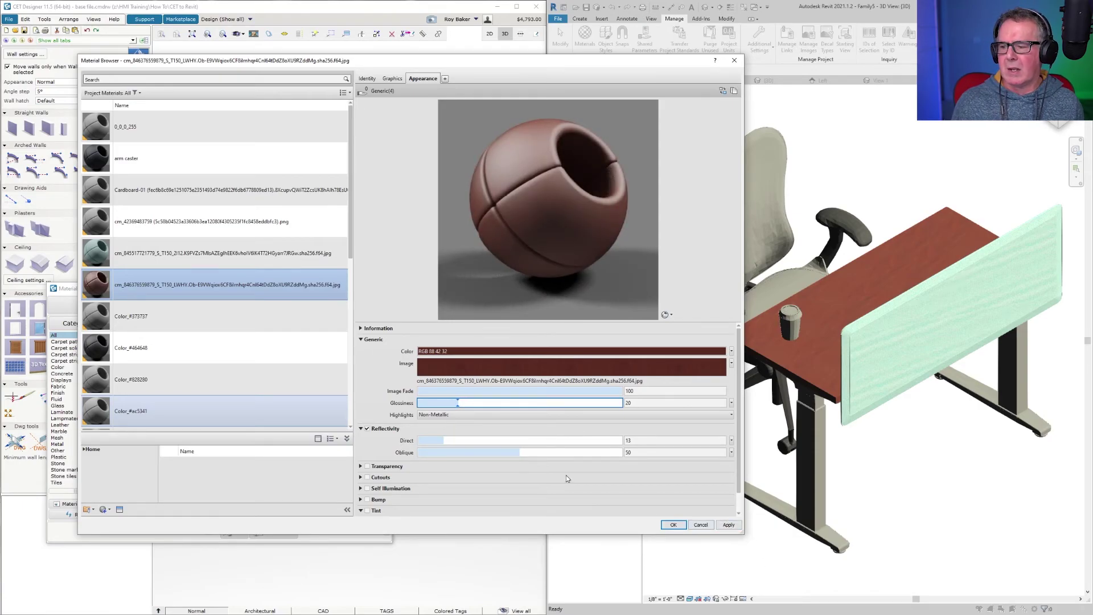
left_click(729, 524)
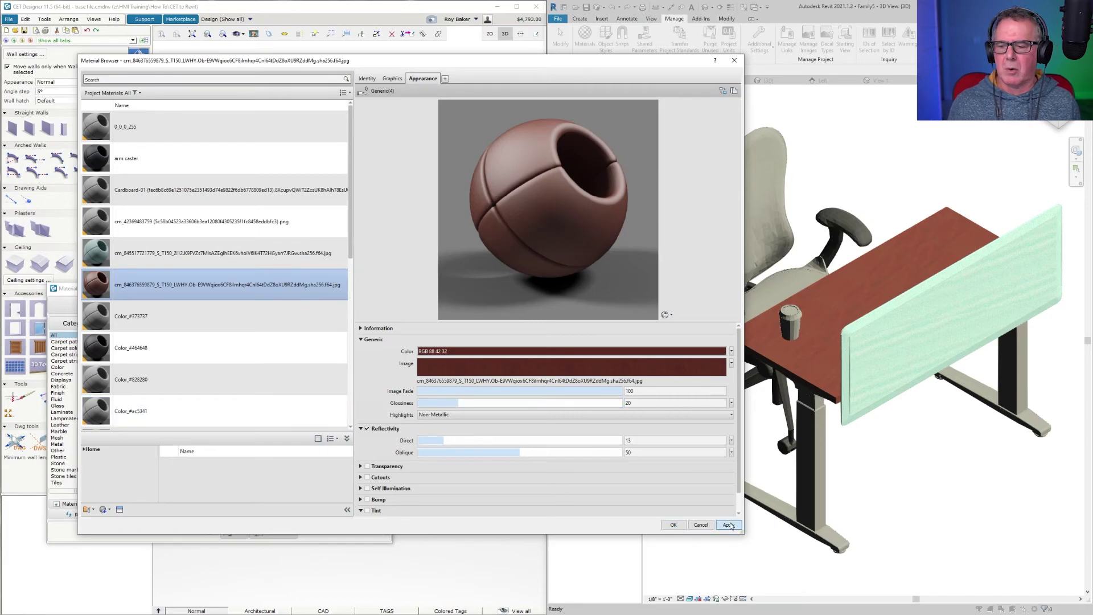
- Close the Material Browser and zoom in on the reddish-brown desk top in 3D
left_click(672, 524)
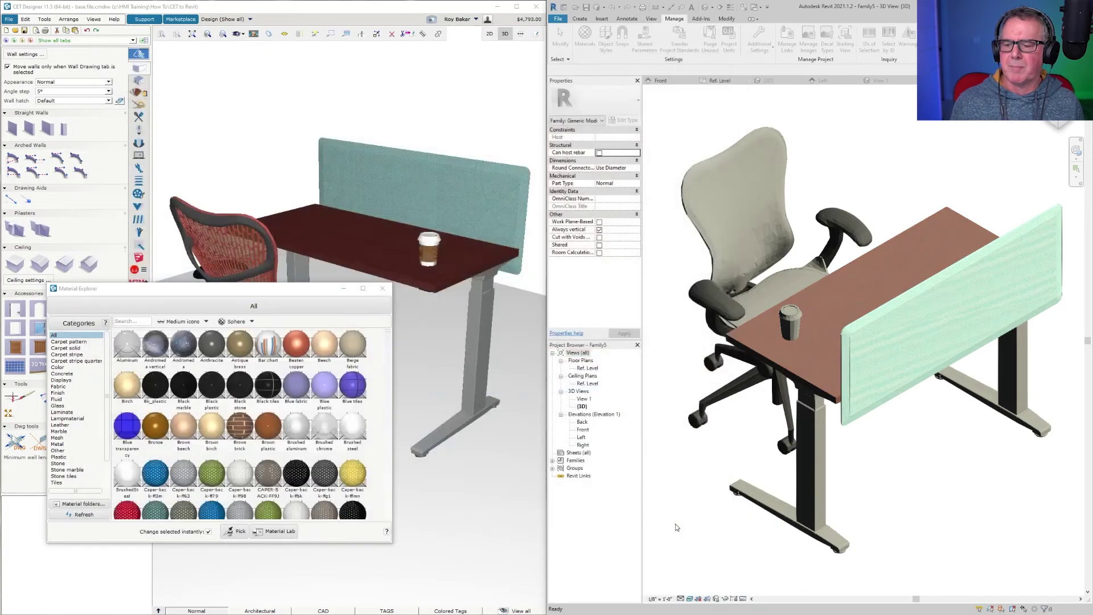
scroll(850, 323, "up", 2)
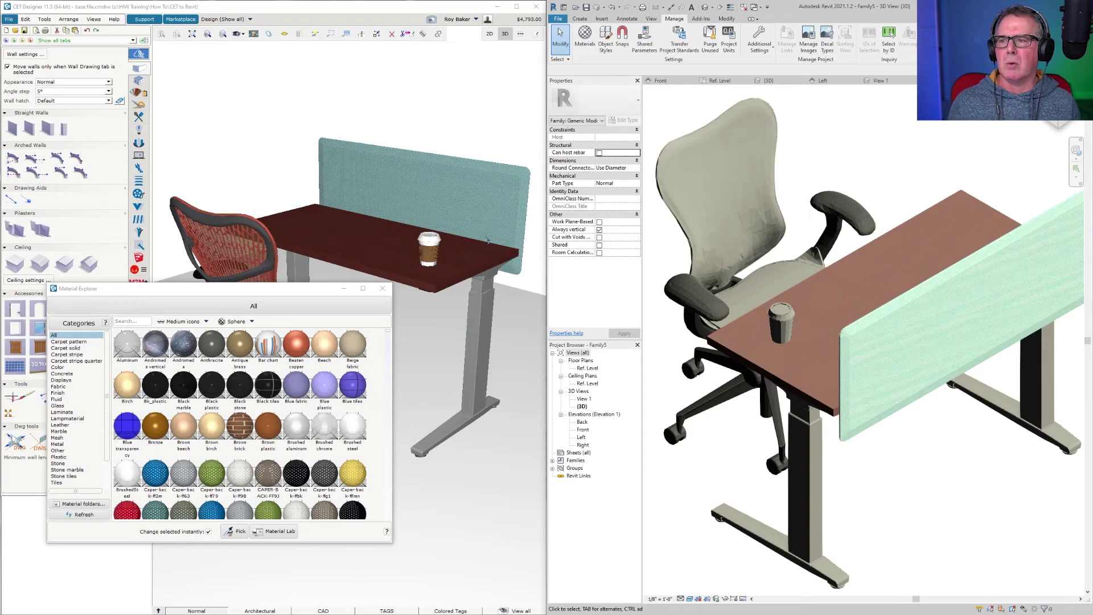
- Select Color_#373737 and inspect its shading colour, leaving it at RGB 55 55 55
left_click(585, 39)
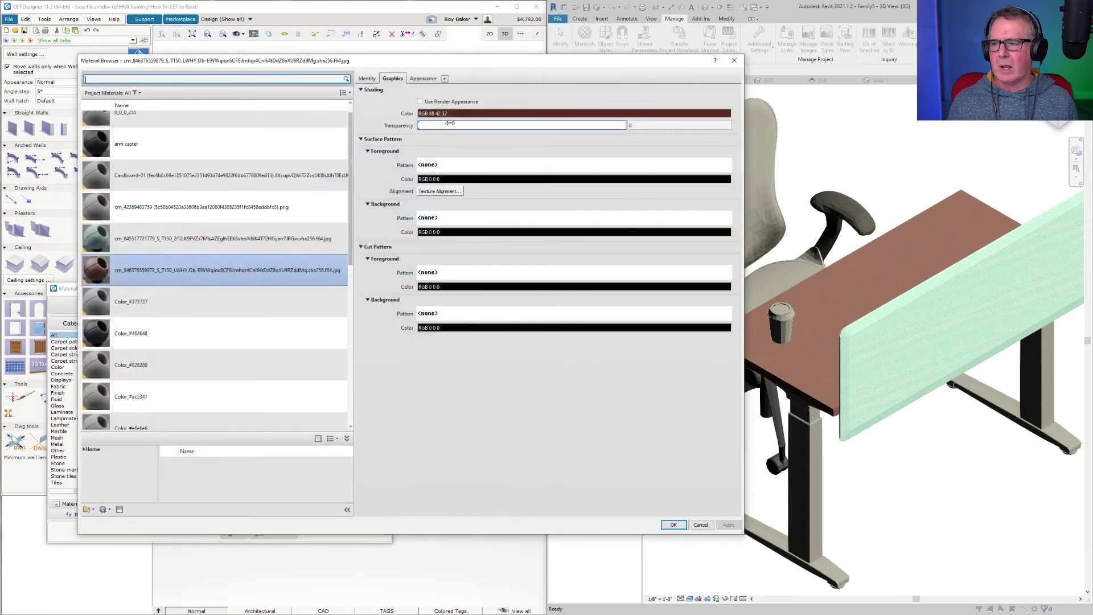
left_click(153, 305)
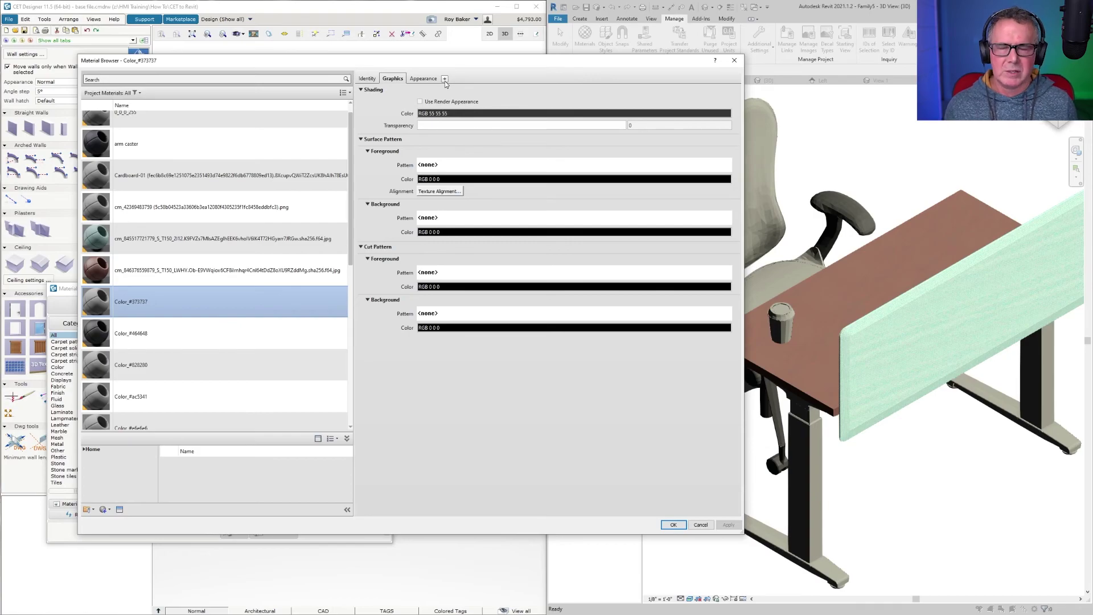
left_click(462, 114)
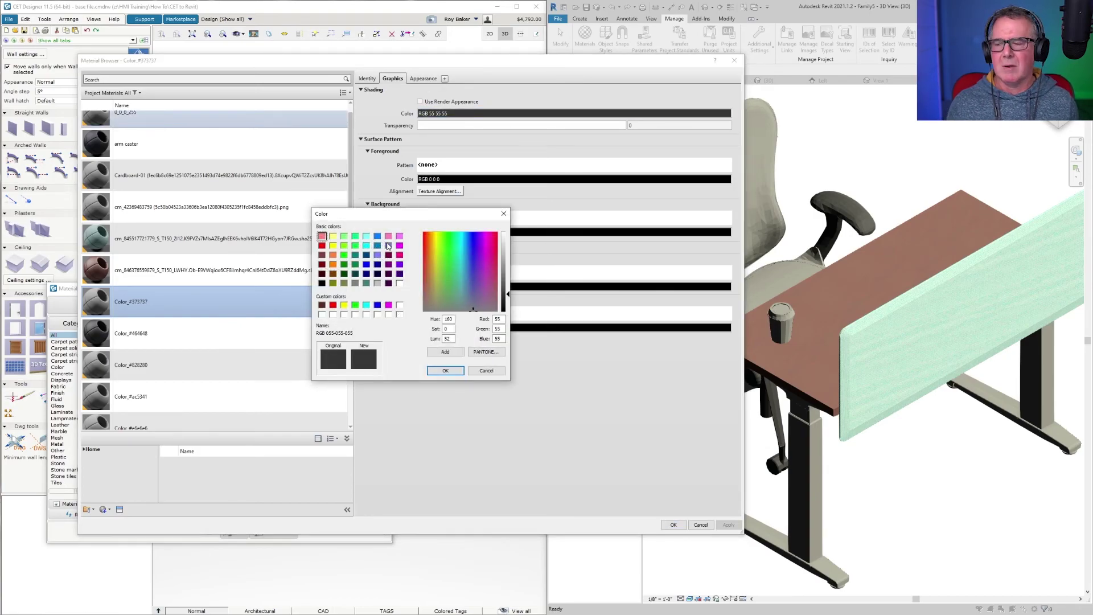
left_click(481, 371)
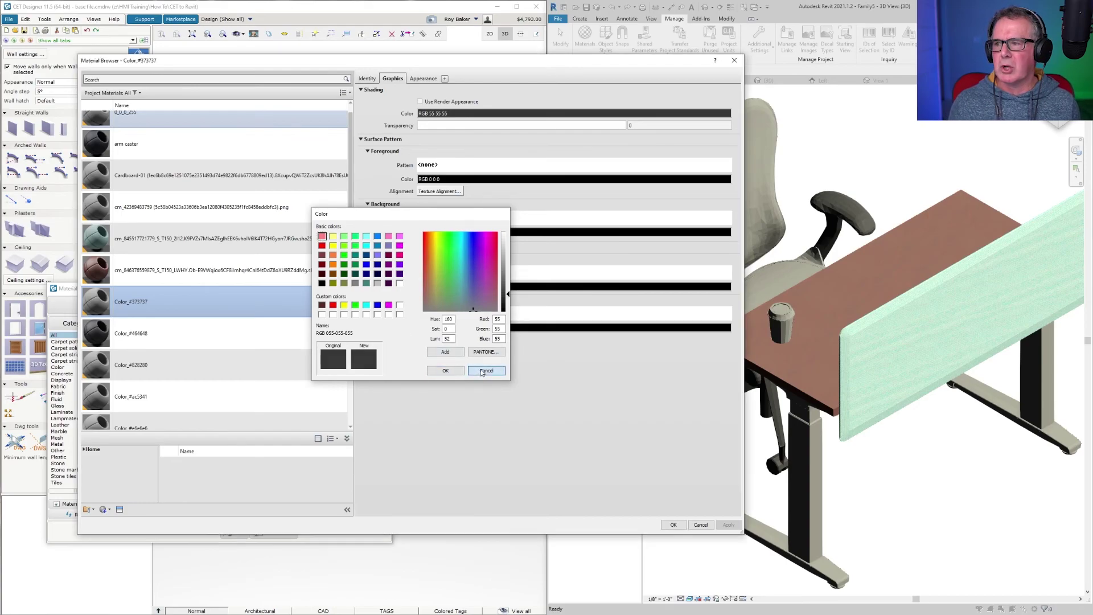
scroll(197, 259, "up", 1)
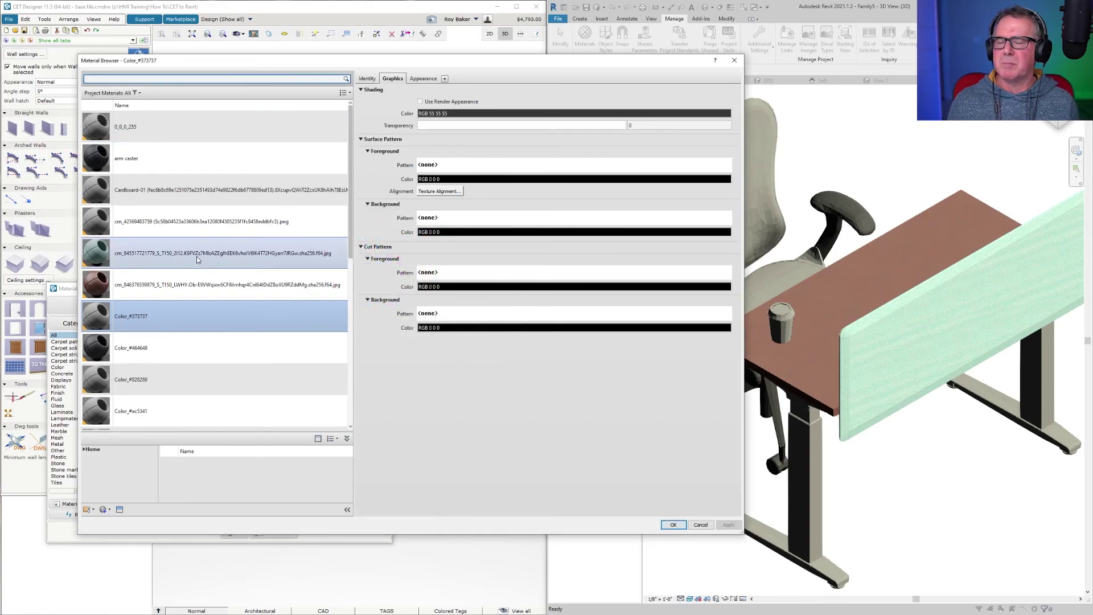